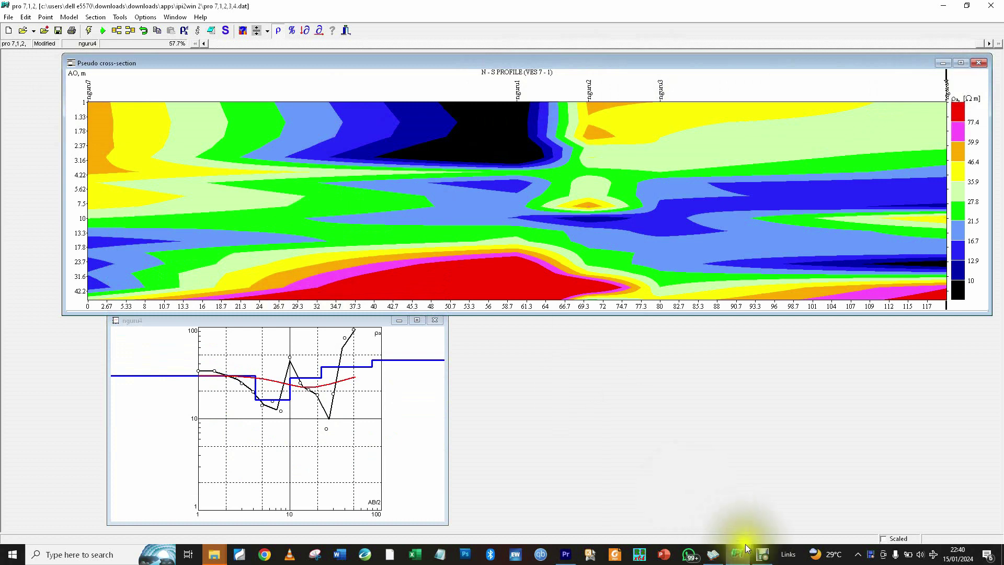
- Switch the current VES point on the pseudo cross-section between the nguru7 and nguru1 pickets to view their curves
{"action": "left_click", "coordinate": [767, 556]}
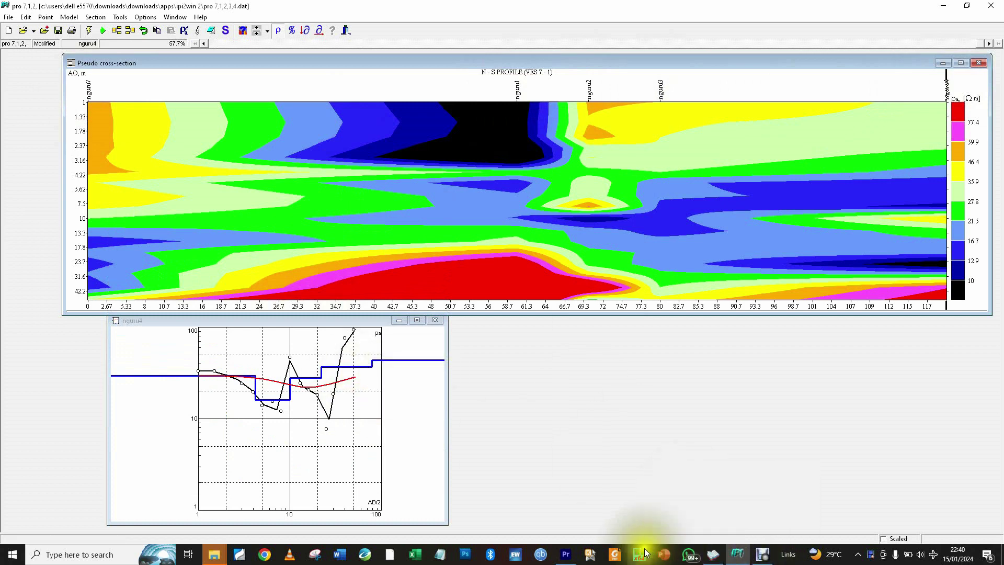
{"action": "left_click", "coordinate": [566, 555]}
{"action": "left_click", "coordinate": [471, 301]}
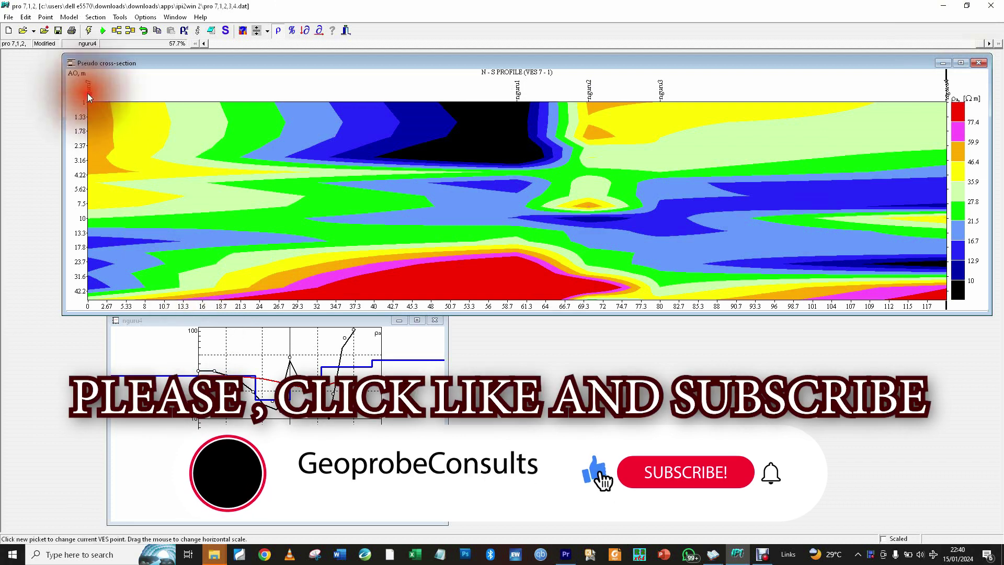
{"action": "left_click", "coordinate": [88, 93]}
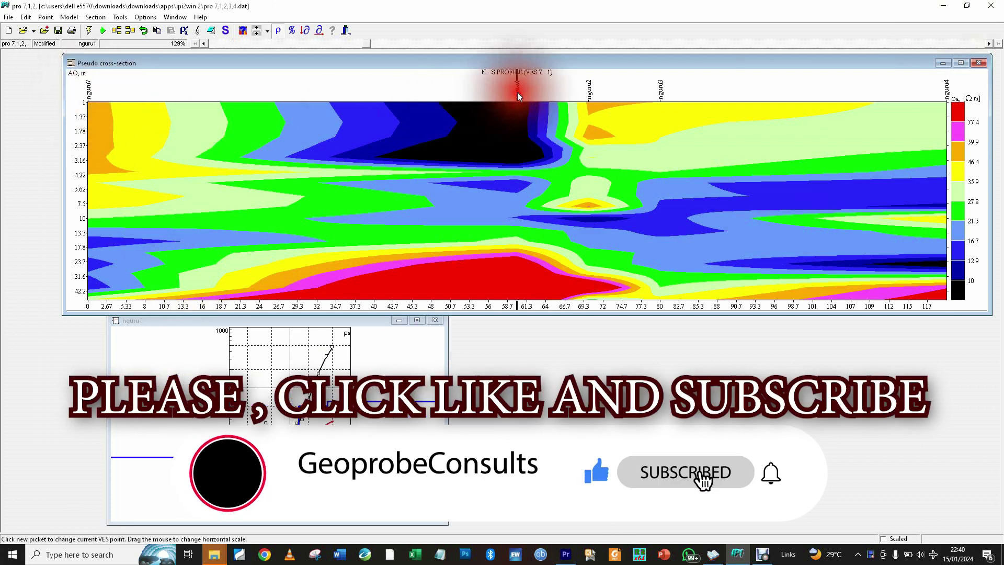
{"action": "left_click", "coordinate": [89, 93]}
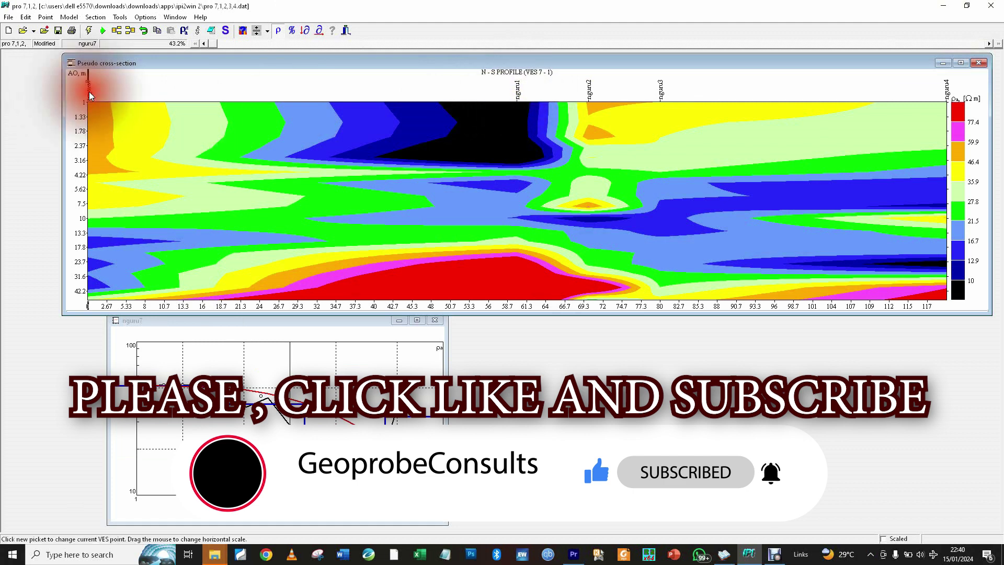
{"action": "left_click", "coordinate": [518, 92]}
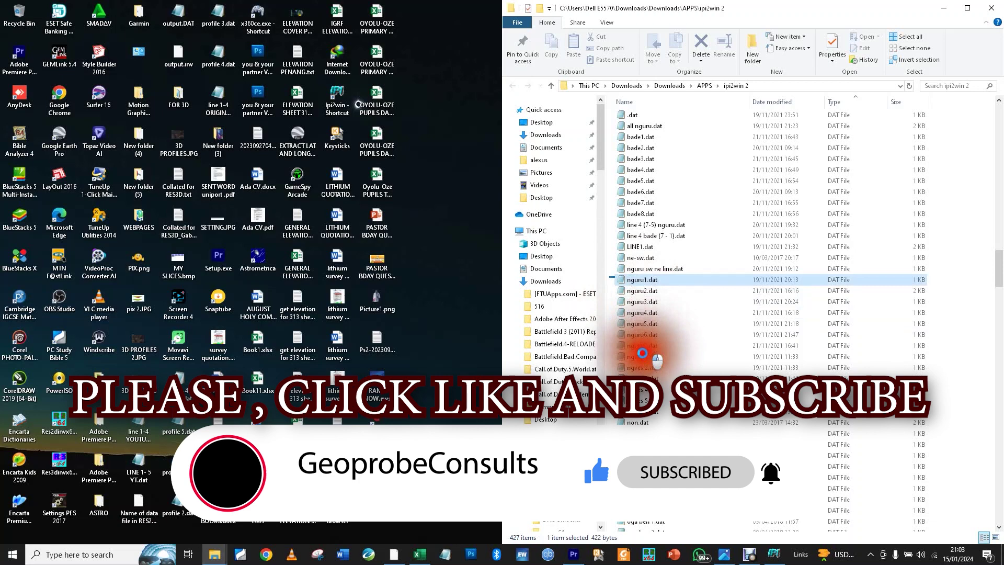
- Examine the profiles and VES points in NGURU SURVEY MAP.jpg, and locate the nguru1.dat to nguru7.dat files in the ipi2win 2 folder
{"action": "double_click", "coordinate": [642, 355]}
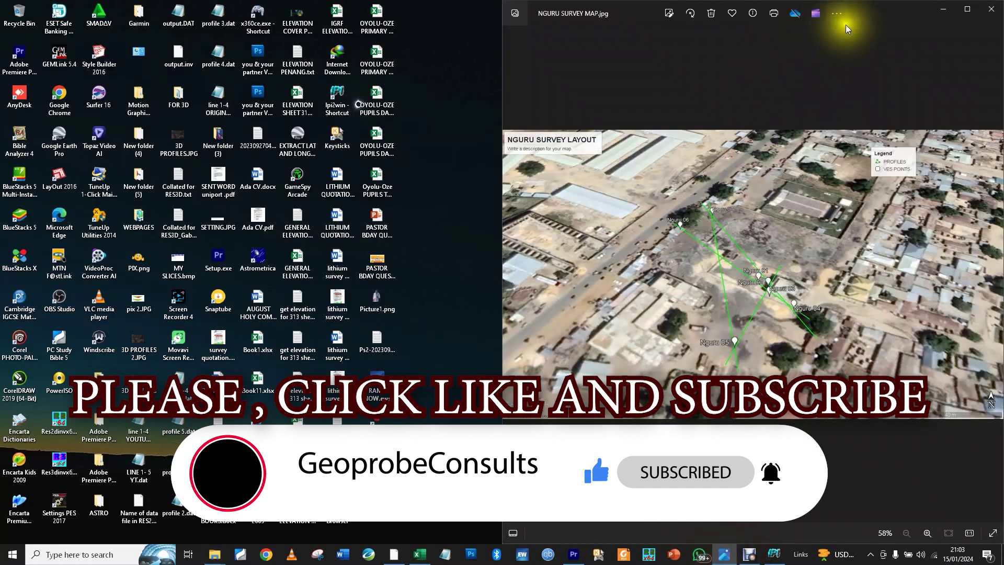
{"action": "left_click_drag", "start_coordinate": [871, 18], "coordinate": [645, 1]}
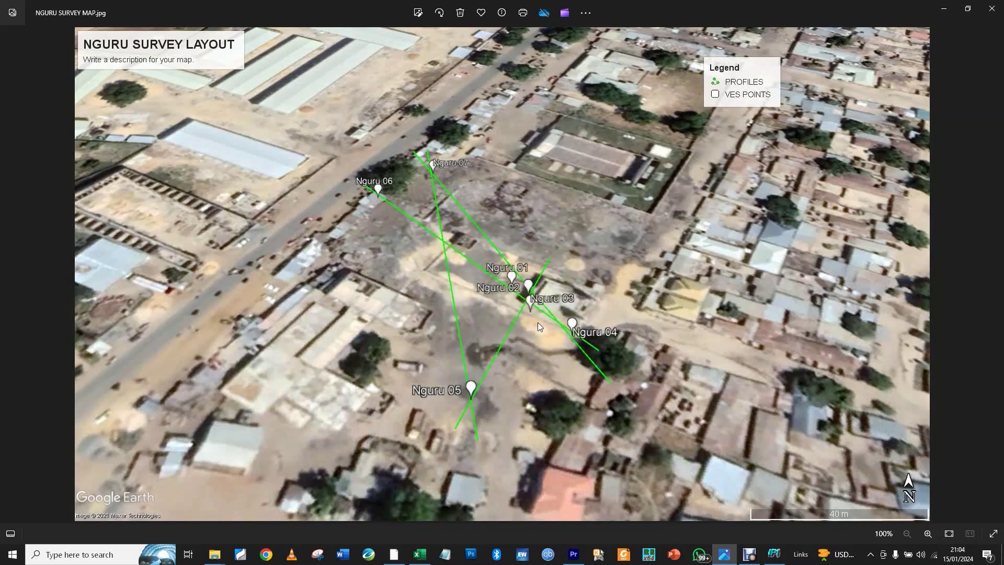
{"action": "left_click", "coordinate": [944, 8]}
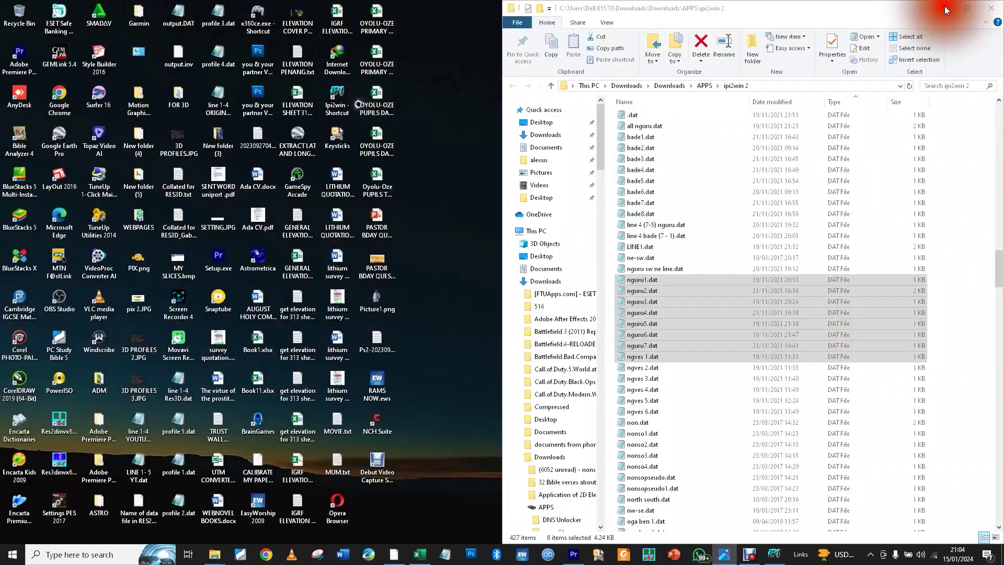
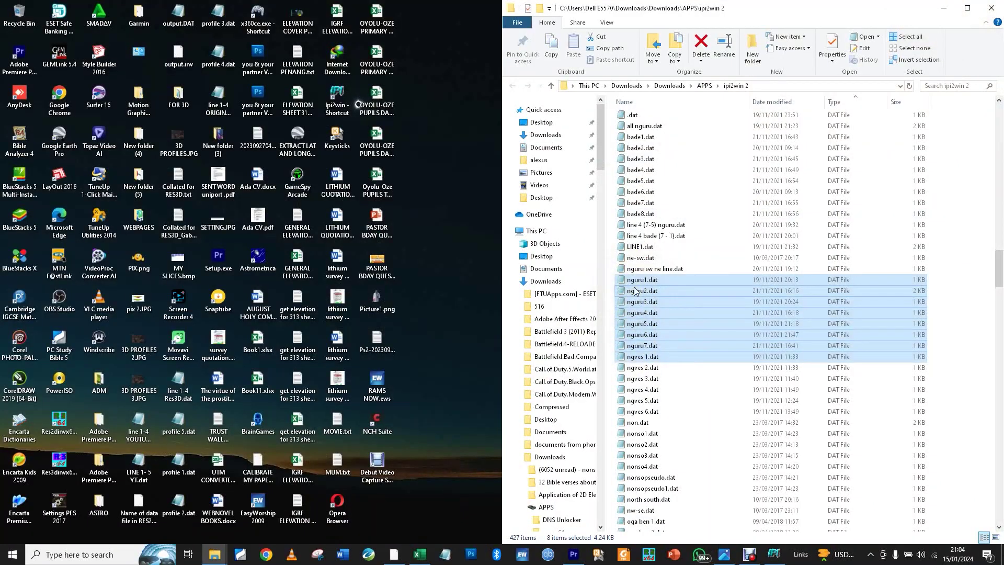
{"action": "left_click", "coordinate": [638, 280]}
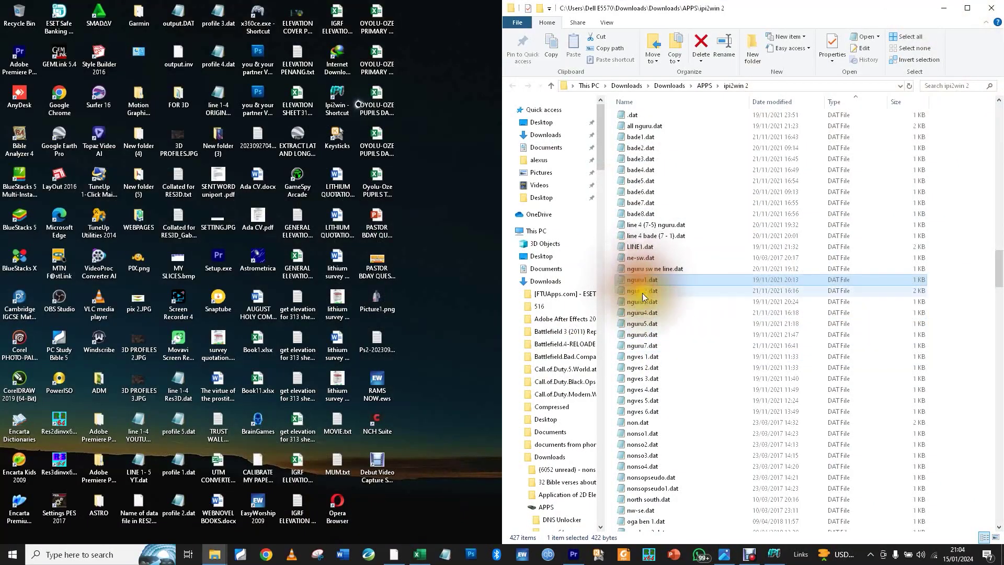
{"action": "left_click", "coordinate": [644, 346]}
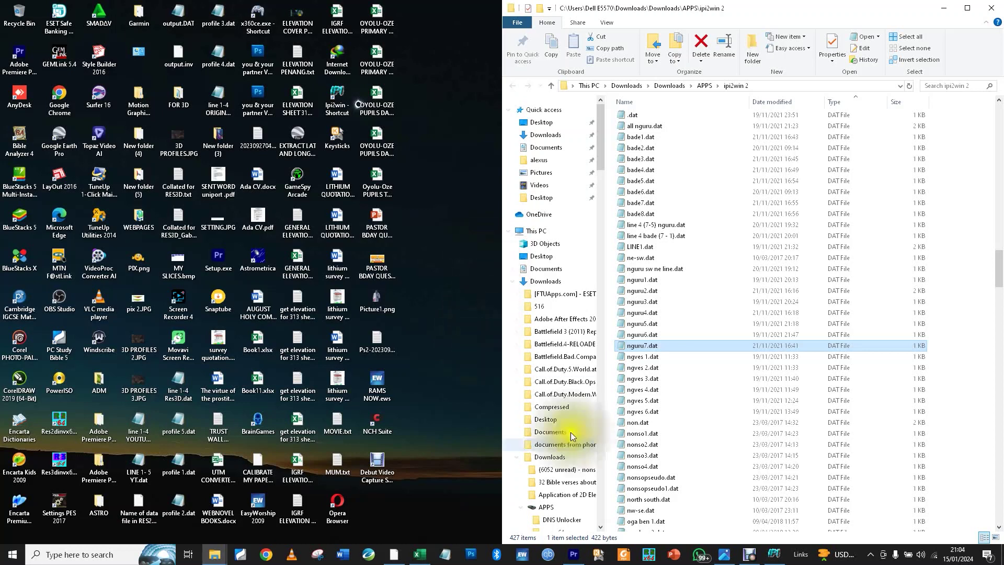
- Switch to the VES POINTS BADE AND NGURU.xlsx workbook in Excel and look through the Nguru 01 to Nguru 07 sheets
{"action": "left_click", "coordinate": [776, 557]}
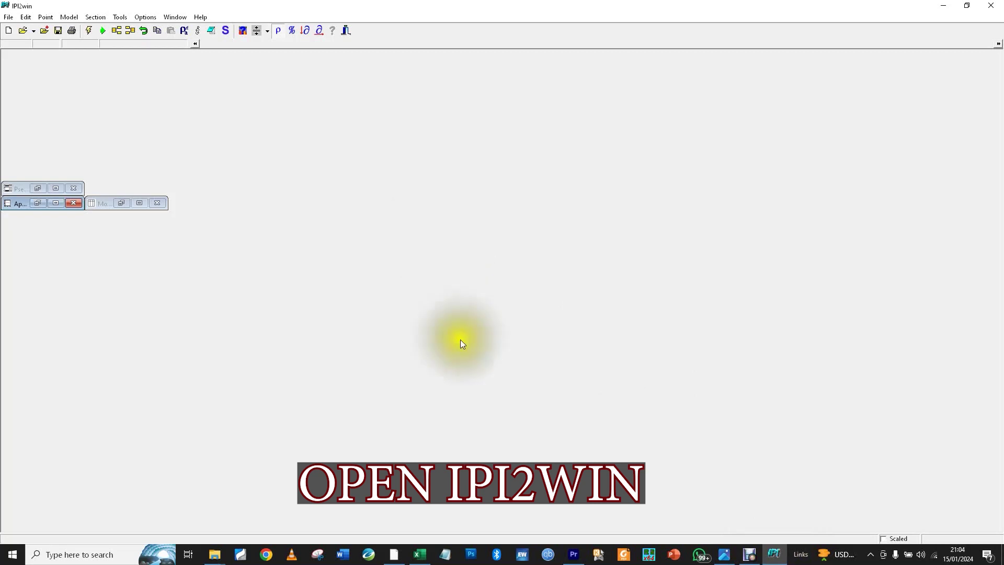
{"action": "left_click", "coordinate": [418, 556]}
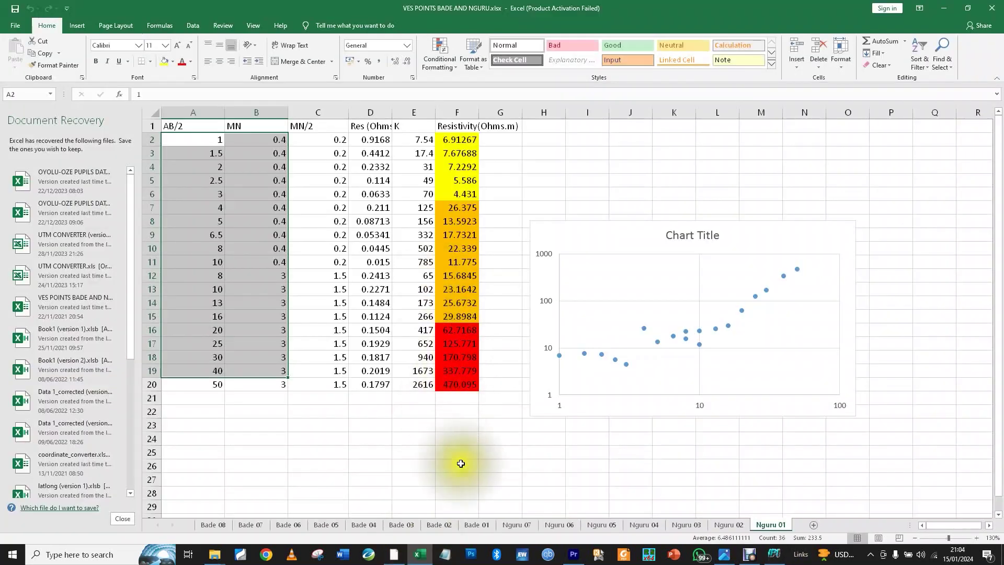
{"action": "left_click", "coordinate": [725, 524]}
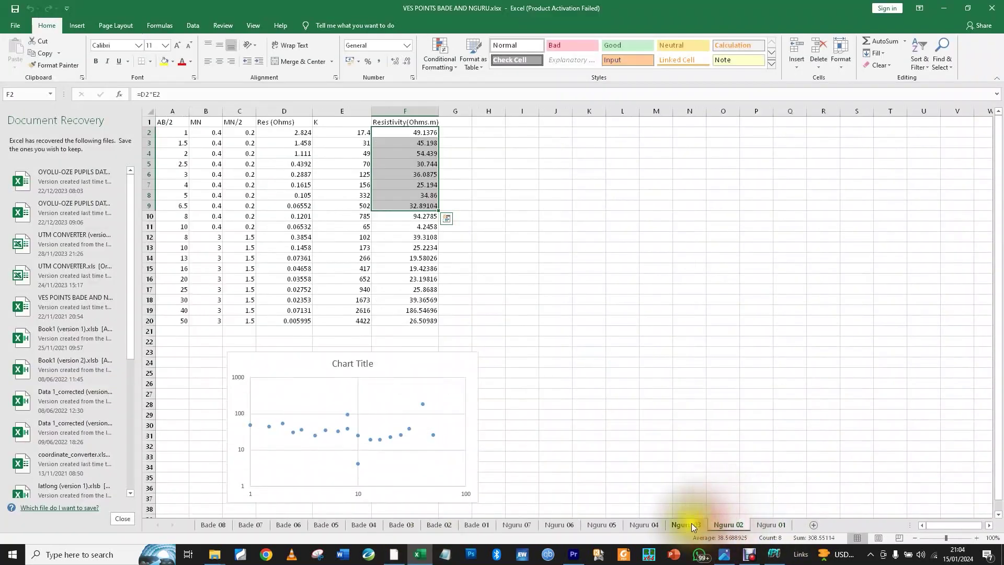
{"action": "left_click", "coordinate": [680, 524]}
{"action": "left_click", "coordinate": [646, 525]}
{"action": "left_click", "coordinate": [602, 524]}
{"action": "left_click", "coordinate": [560, 525]}
{"action": "left_click", "coordinate": [515, 525]}
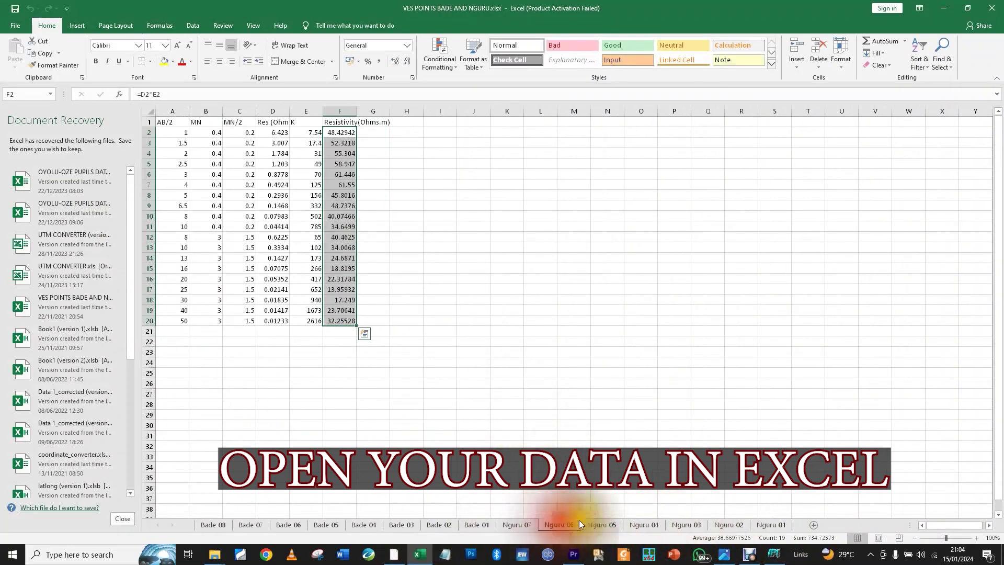
{"action": "left_click", "coordinate": [559, 525]}
{"action": "left_click", "coordinate": [601, 525]}
{"action": "left_click", "coordinate": [645, 524]}
{"action": "left_click", "coordinate": [685, 524]}
{"action": "left_click", "coordinate": [729, 524]}
{"action": "left_click", "coordinate": [771, 525]}
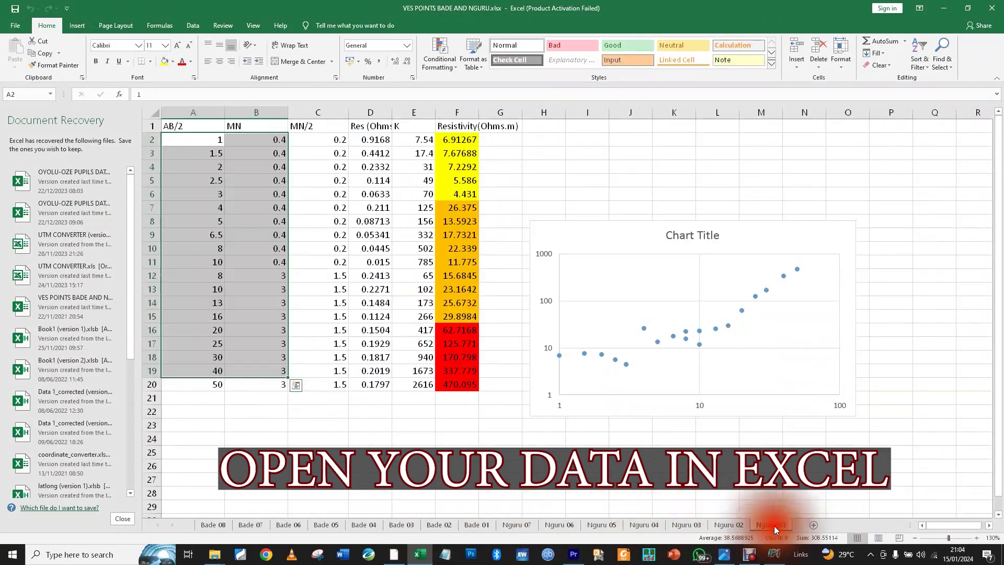
{"action": "left_click", "coordinate": [945, 7]}
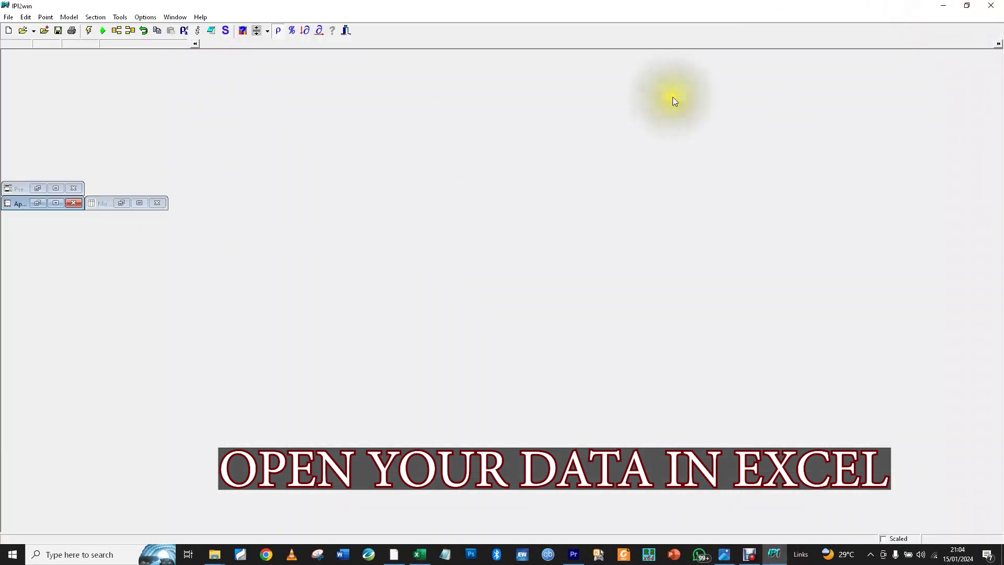
- Start a new VES point in IPI2win and move its data entry window higher up
{"action": "left_click", "coordinate": [8, 19]}
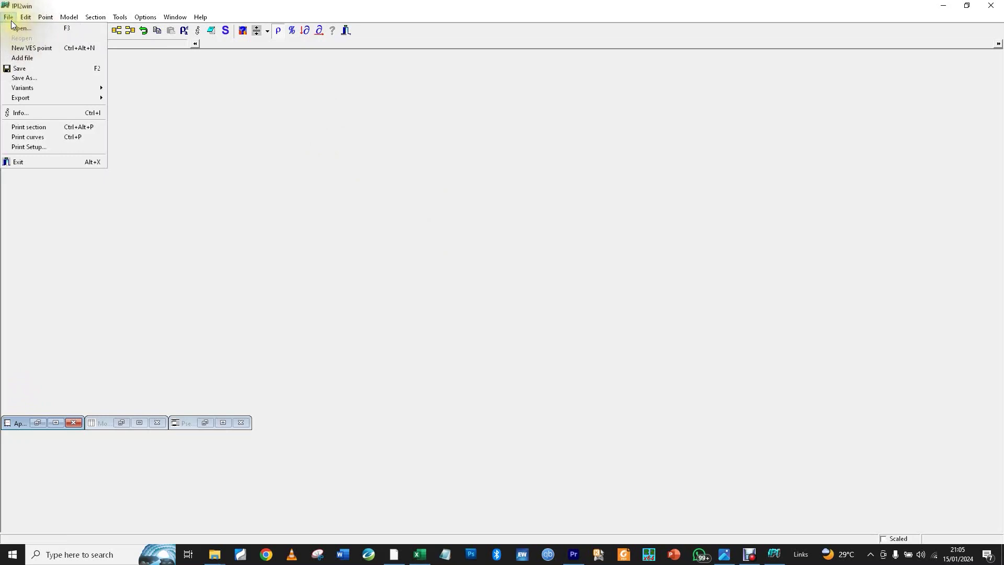
{"action": "left_click", "coordinate": [34, 46]}
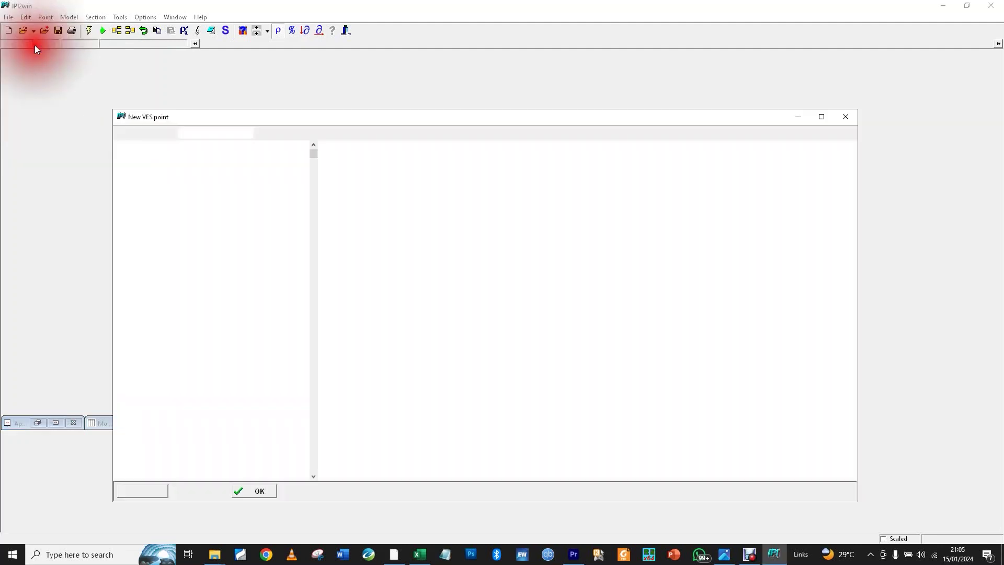
{"action": "left_click_drag", "start_coordinate": [330, 126], "coordinate": [372, 78]}
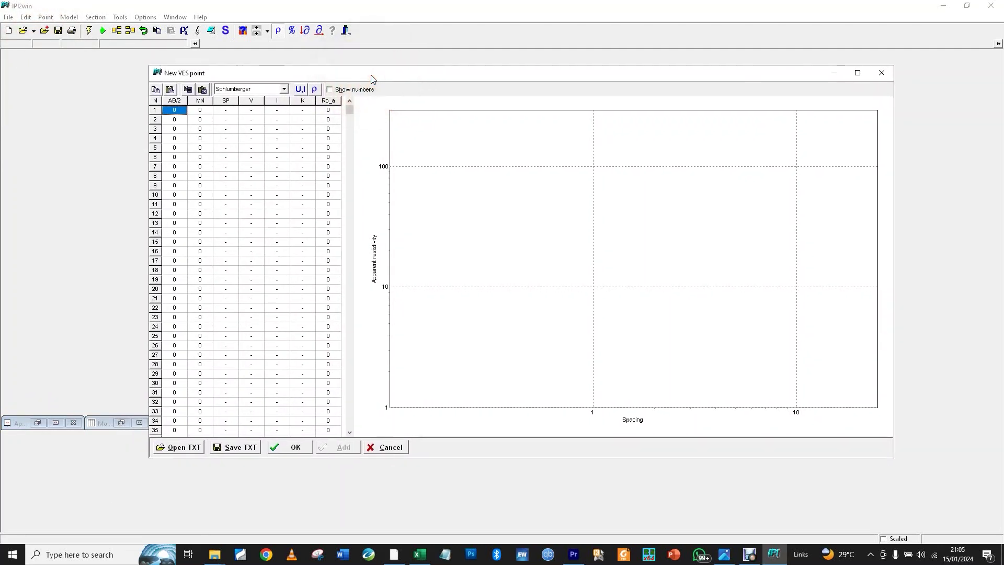
- Arrange the Excel workbook window side by side with IPI2win and its new VES point table
{"action": "left_click", "coordinate": [417, 555]}
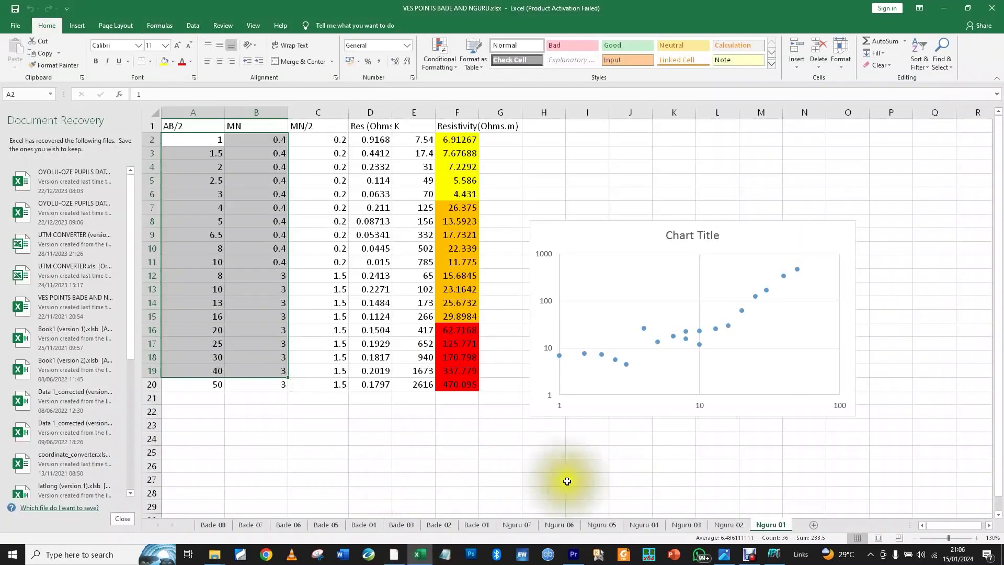
{"action": "left_click_drag", "start_coordinate": [451, 9], "coordinate": [1002, 21]}
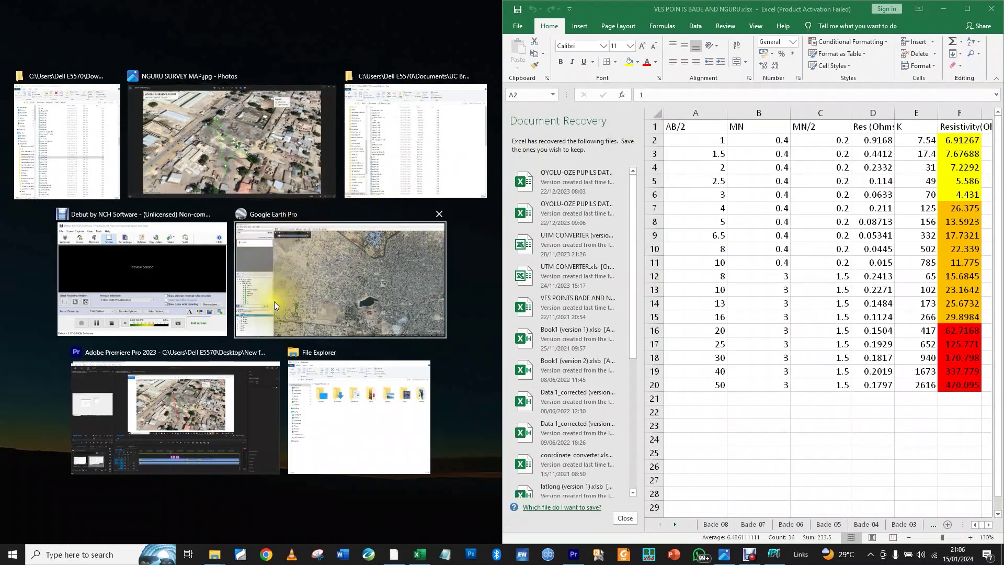
{"action": "left_click", "coordinate": [455, 405]}
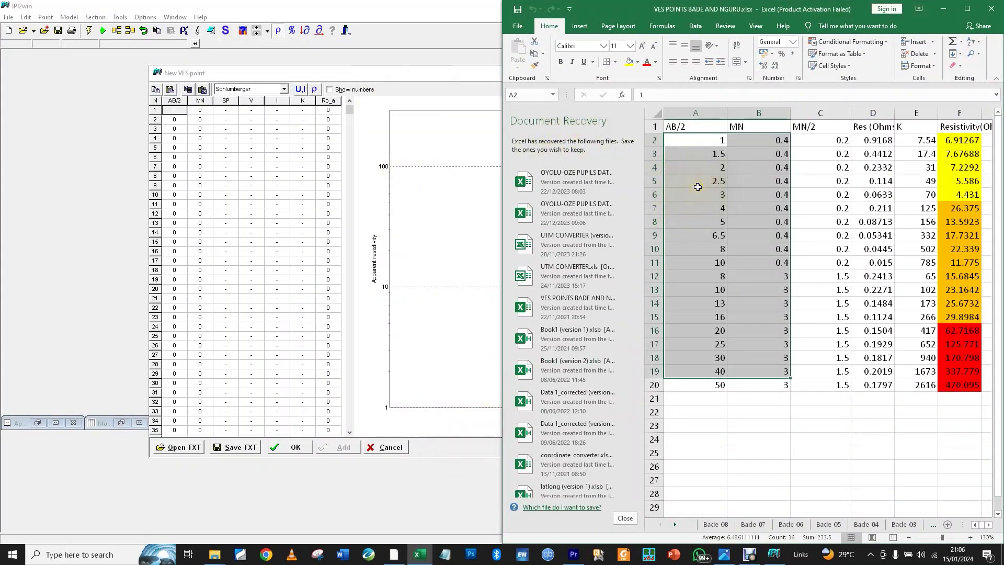
{"action": "left_click", "coordinate": [695, 145]}
{"action": "left_click", "coordinate": [758, 140]}
{"action": "double_click", "coordinate": [709, 141]}
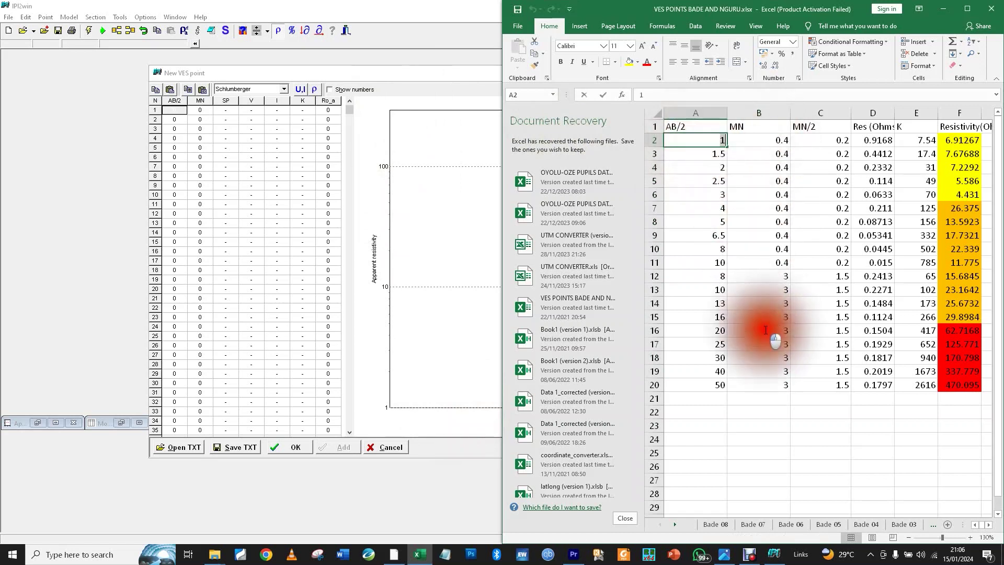
{"action": "left_click", "coordinate": [759, 438]}
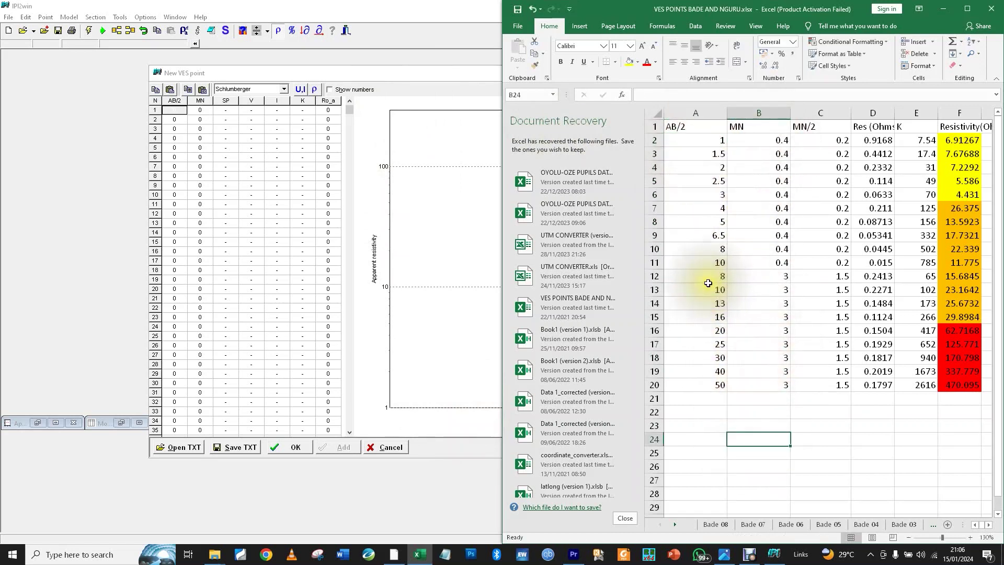
{"action": "left_click", "coordinate": [533, 10]}
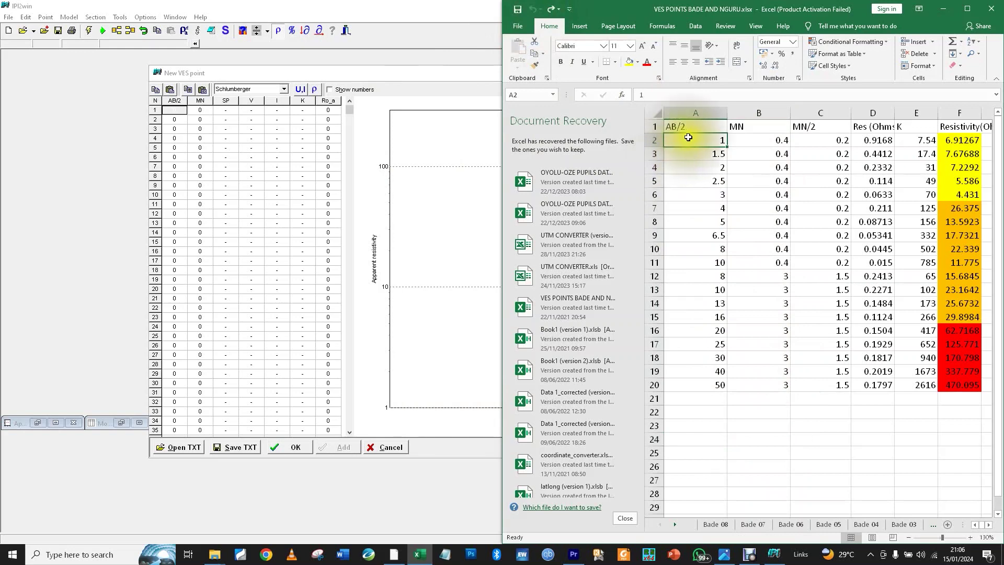
- Copy the AB/2 and MN values in A2:B20 of sheet Nguru 01 and paste them into the new VES point table from row 1
{"action": "left_click_drag", "start_coordinate": [690, 140], "coordinate": [744, 385]}
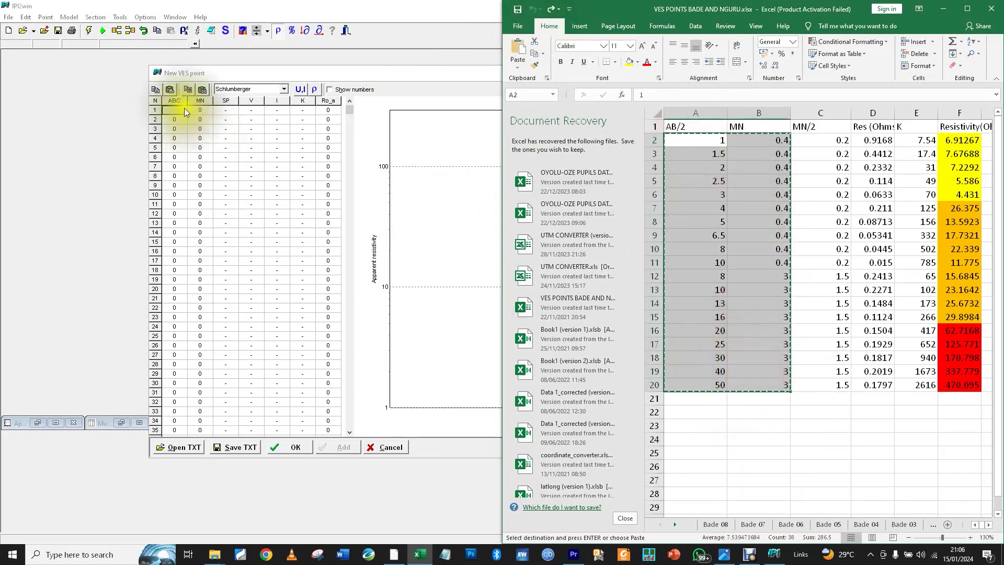
{"action": "left_click", "coordinate": [179, 108]}
{"action": "right_click", "coordinate": [179, 108]}
{"action": "left_click", "coordinate": [196, 128]}
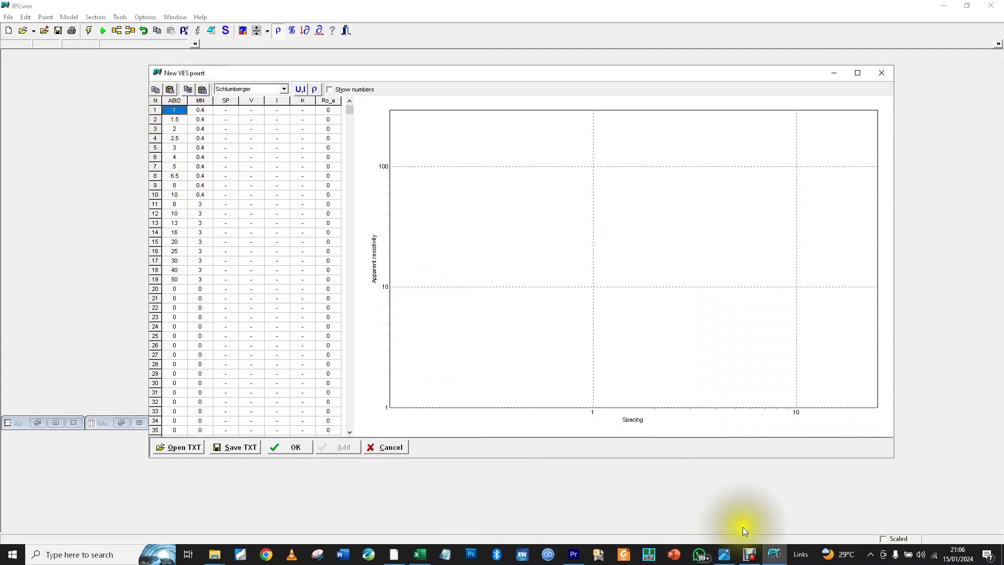
- Try to copy the K and resistivity values in E2:F20 of sheet Nguru 01 into the VES table, starting at the first K cell
{"action": "left_click", "coordinate": [425, 559]}
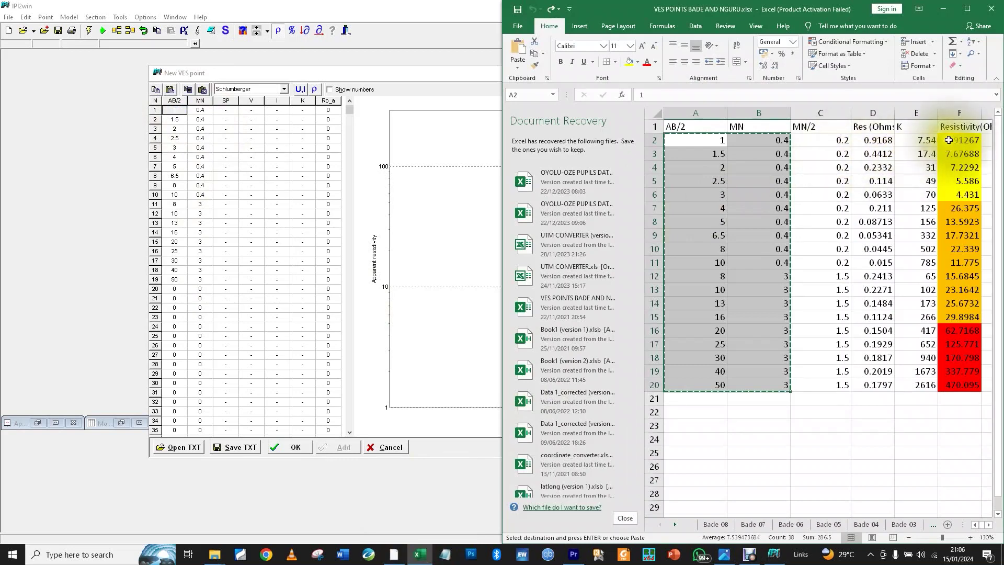
{"action": "left_click_drag", "start_coordinate": [929, 140], "coordinate": [963, 381]}
{"action": "key", "text": "ctrl+c"}
{"action": "left_click", "coordinate": [300, 111]}
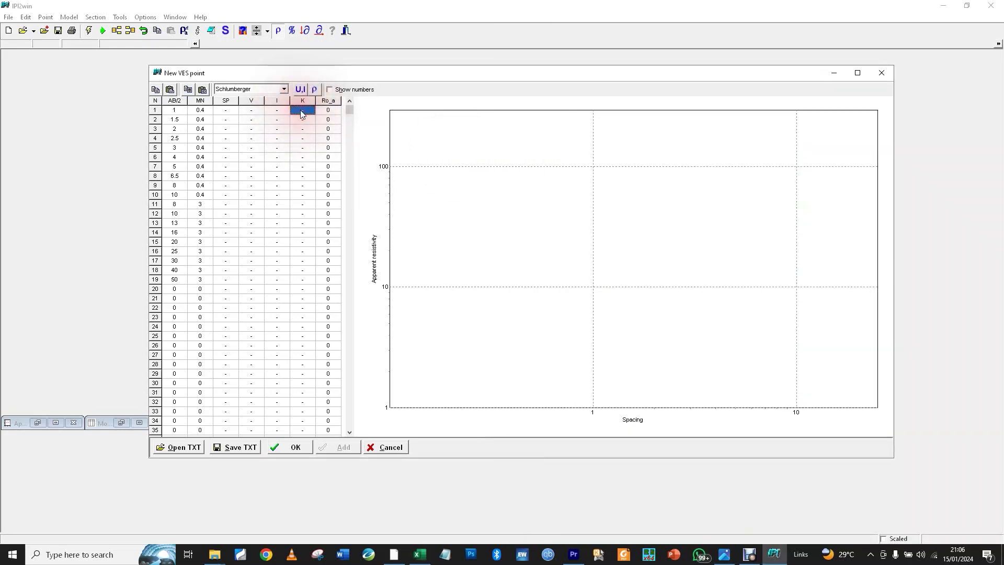
{"action": "right_click", "coordinate": [301, 111]}
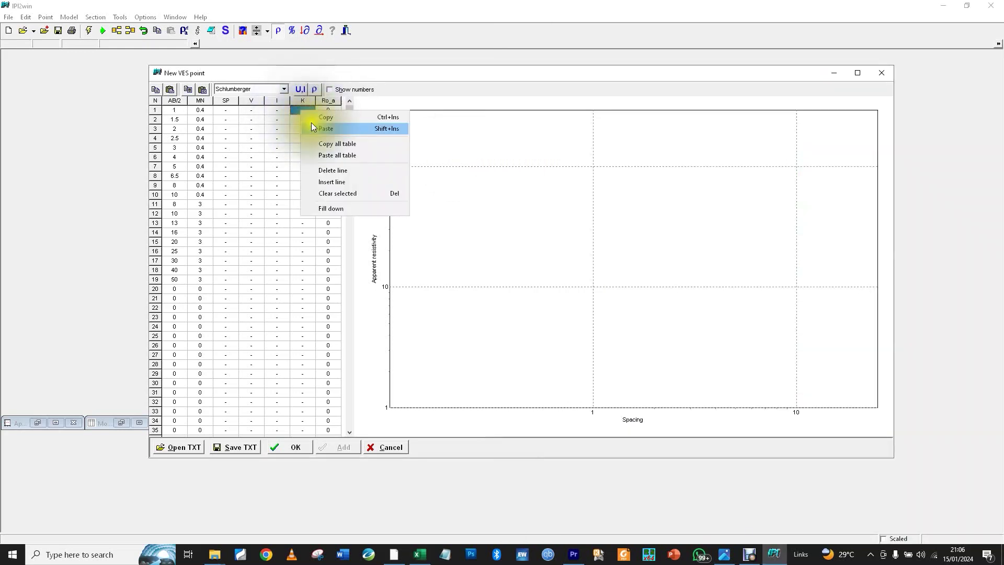
{"action": "left_click", "coordinate": [315, 127]}
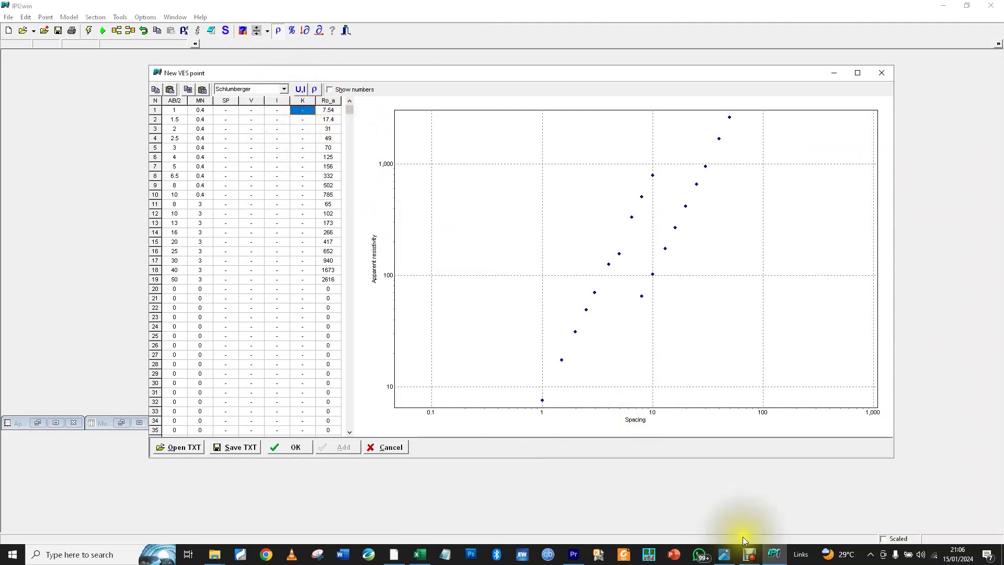
- Copy the resistivity values in F2:F20 of sheet Nguru 01 in Excel and paste them into the VES table's Ro_a column from row 1
{"action": "left_click", "coordinate": [413, 557]}
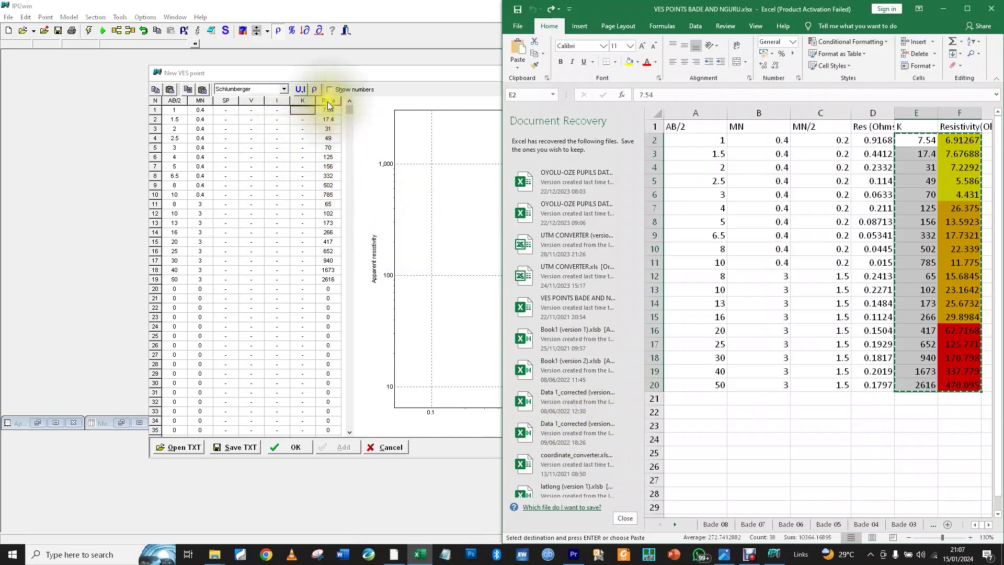
{"action": "left_click_drag", "start_coordinate": [962, 140], "coordinate": [960, 377]}
{"action": "key", "text": "ctrl+c"}
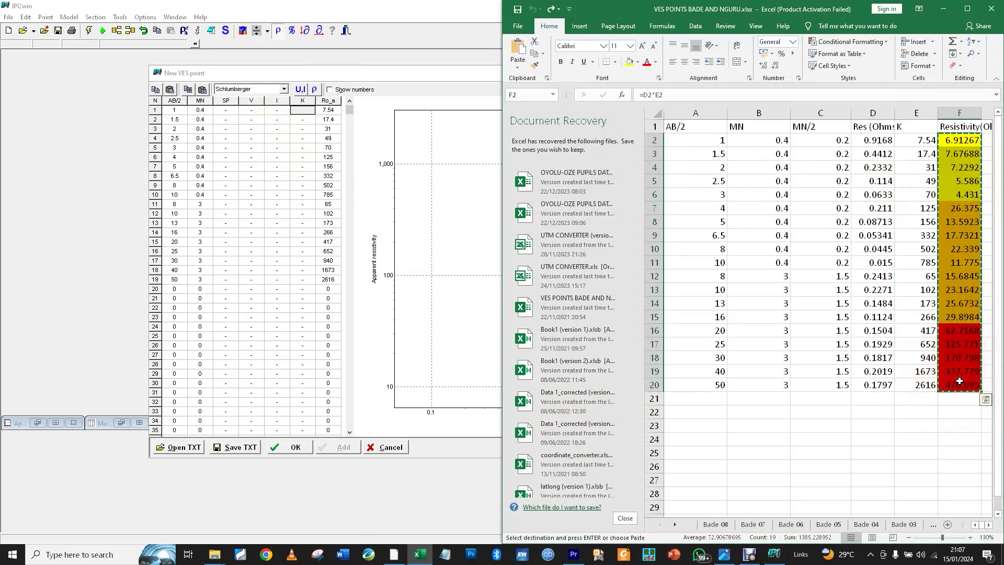
{"action": "left_click", "coordinate": [328, 110]}
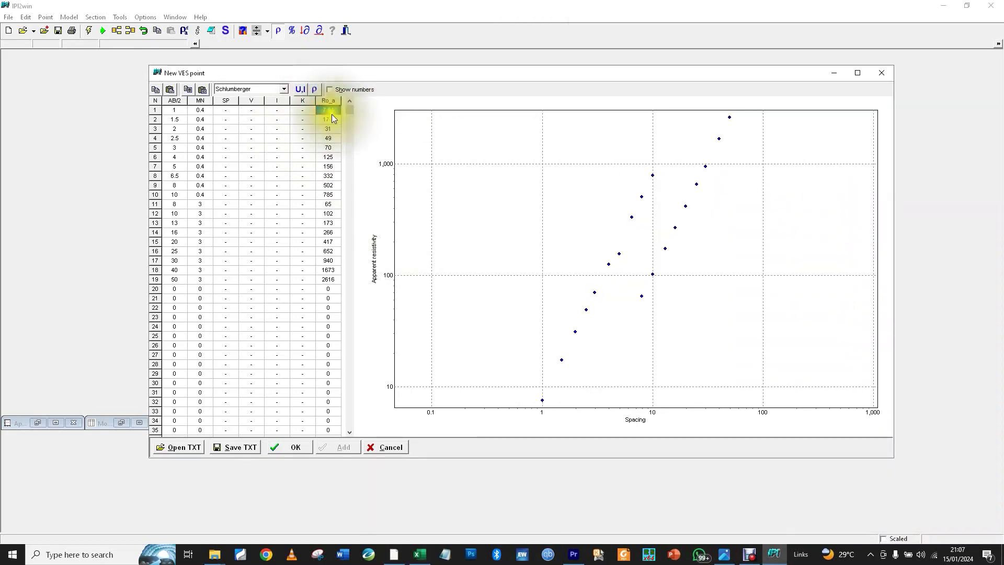
{"action": "right_click", "coordinate": [325, 108]}
{"action": "left_click", "coordinate": [342, 130]}
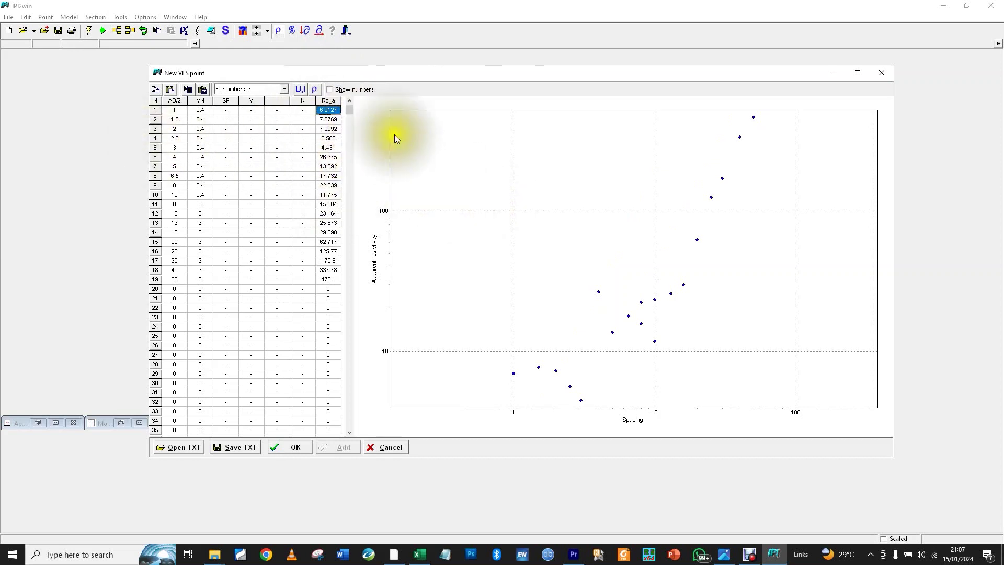
- Try the U,I input mode in the VES table and set it back to apparent resistivity (ρ) mode
{"action": "left_click", "coordinate": [306, 88]}
{"action": "left_click", "coordinate": [299, 89]}
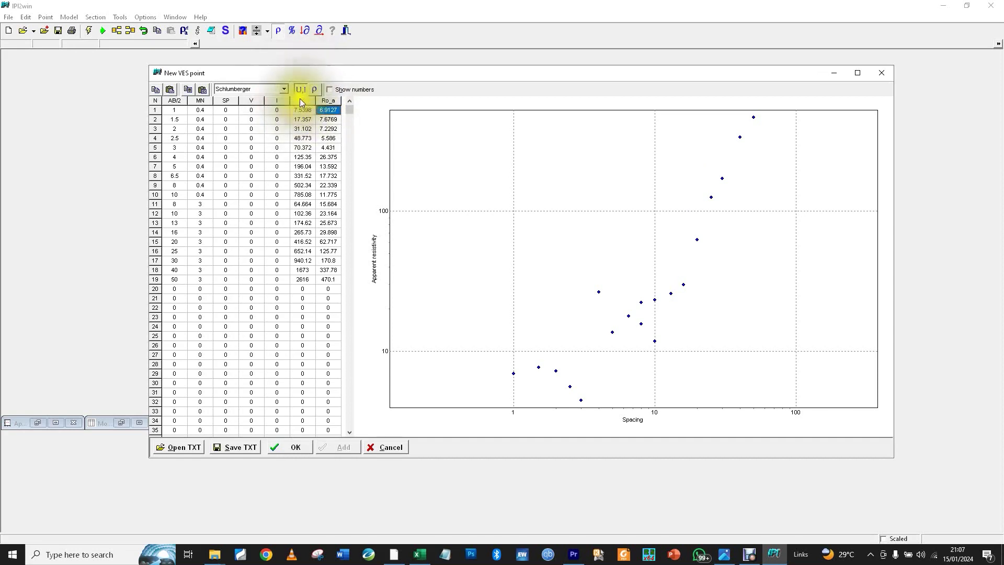
{"action": "left_click", "coordinate": [300, 89]}
{"action": "left_click", "coordinate": [314, 92]}
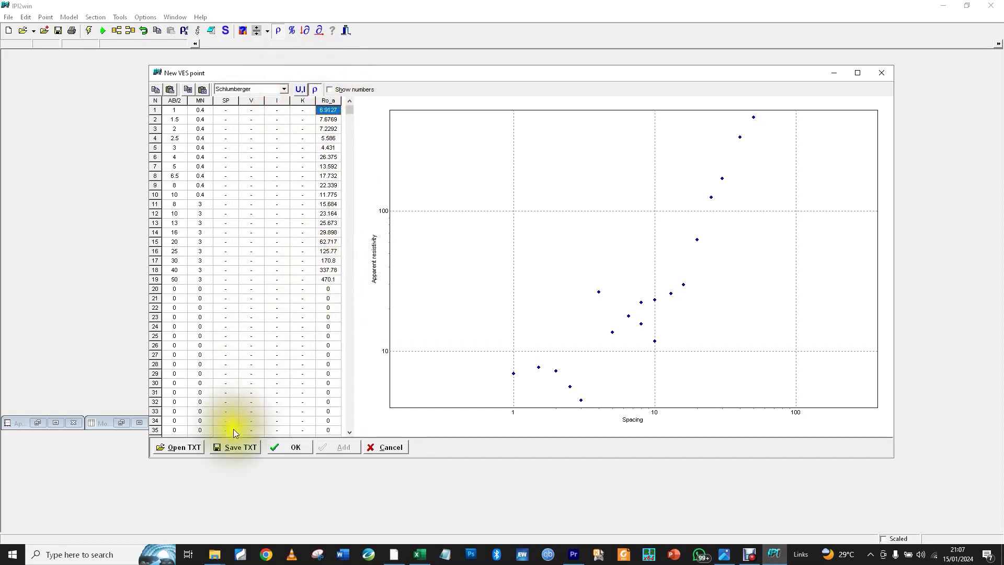
- Save the VES table as the text file NGURU1.TXT in the ipi2win 2 folder, replacing the existing file
{"action": "left_click", "coordinate": [229, 447]}
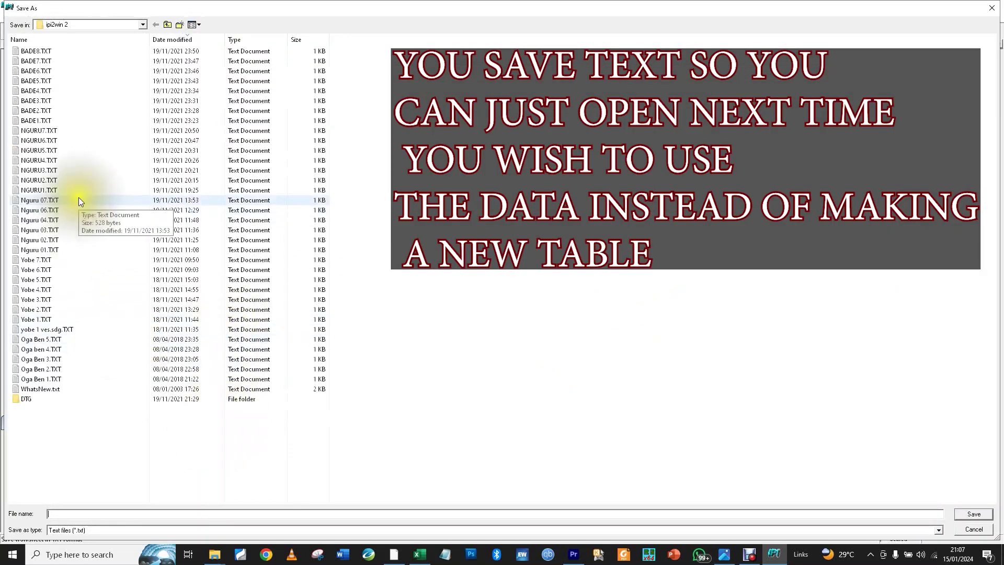
{"action": "left_click", "coordinate": [70, 191]}
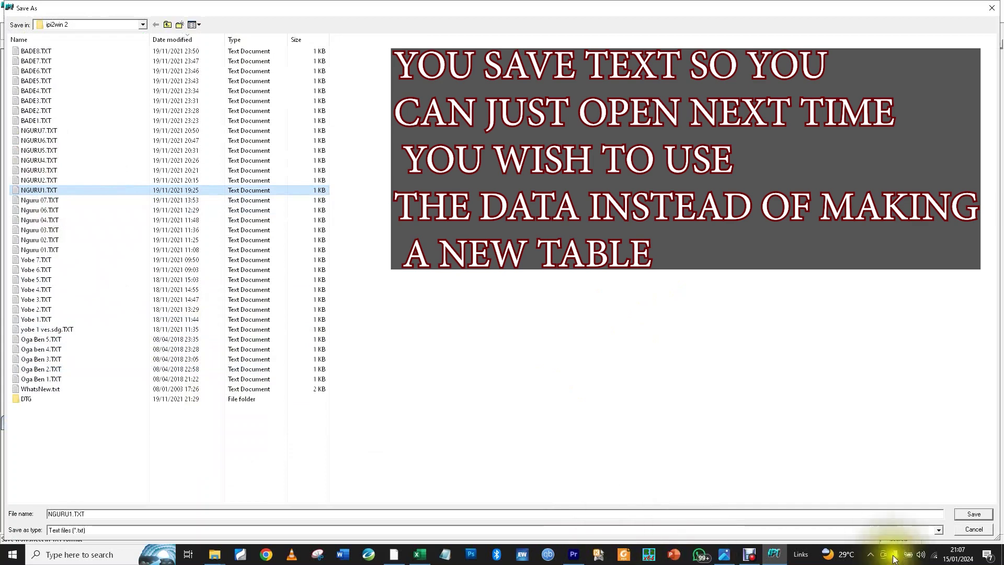
{"action": "left_click", "coordinate": [968, 517]}
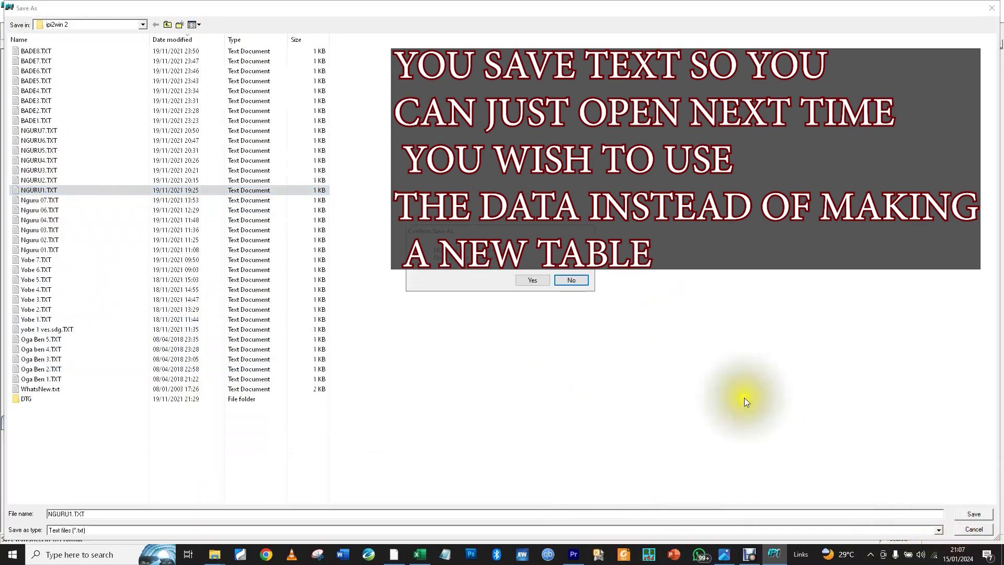
{"action": "left_click", "coordinate": [532, 281]}
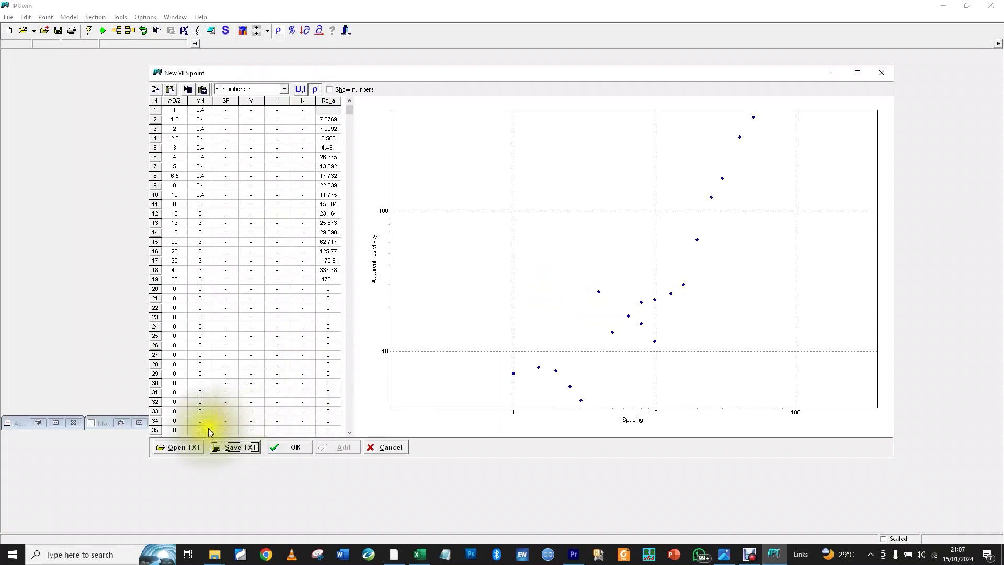
- Accept the new VES point and save it as nguru1.sdg in the ipi2win 2 folder, overwriting the existing file
{"action": "left_click", "coordinate": [287, 447]}
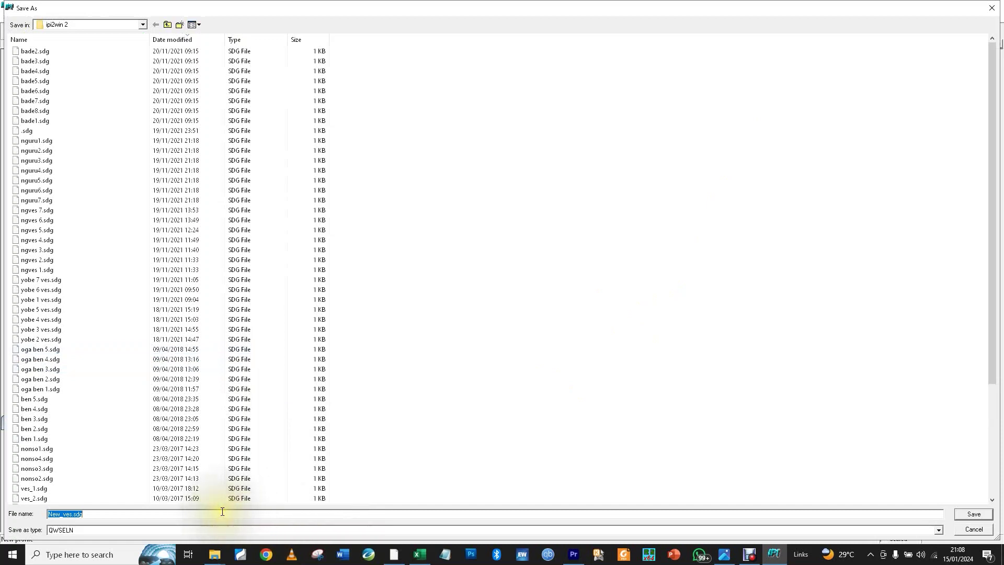
{"action": "left_click", "coordinate": [38, 141]}
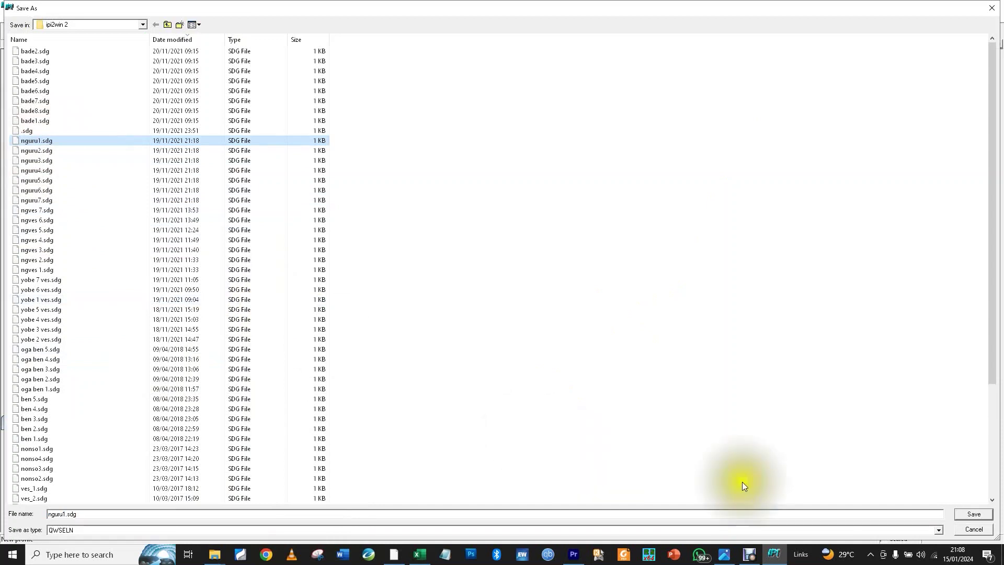
{"action": "left_click", "coordinate": [974, 514]}
{"action": "left_click", "coordinate": [525, 279]}
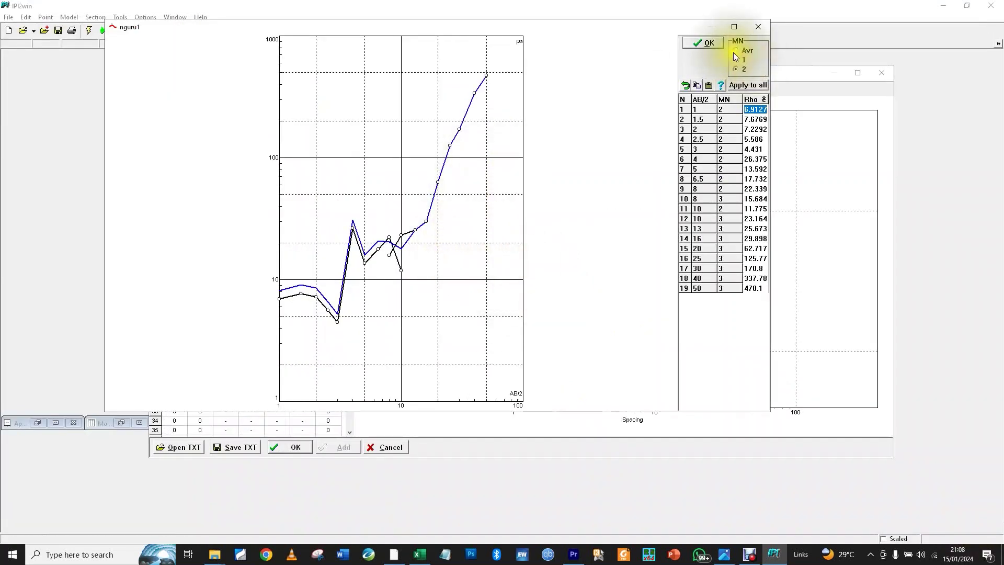
- Set the MN option for the nguru1 curve to Avr, accept it, and arrange the curve and model table windows side by side
{"action": "left_click", "coordinate": [736, 59]}
{"action": "left_click", "coordinate": [736, 65]}
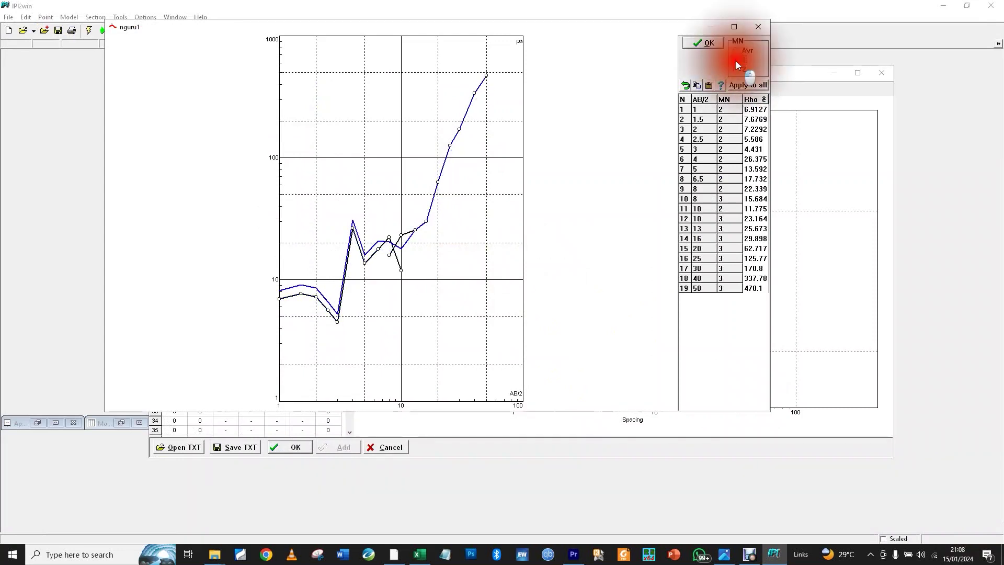
{"action": "left_click", "coordinate": [736, 51]}
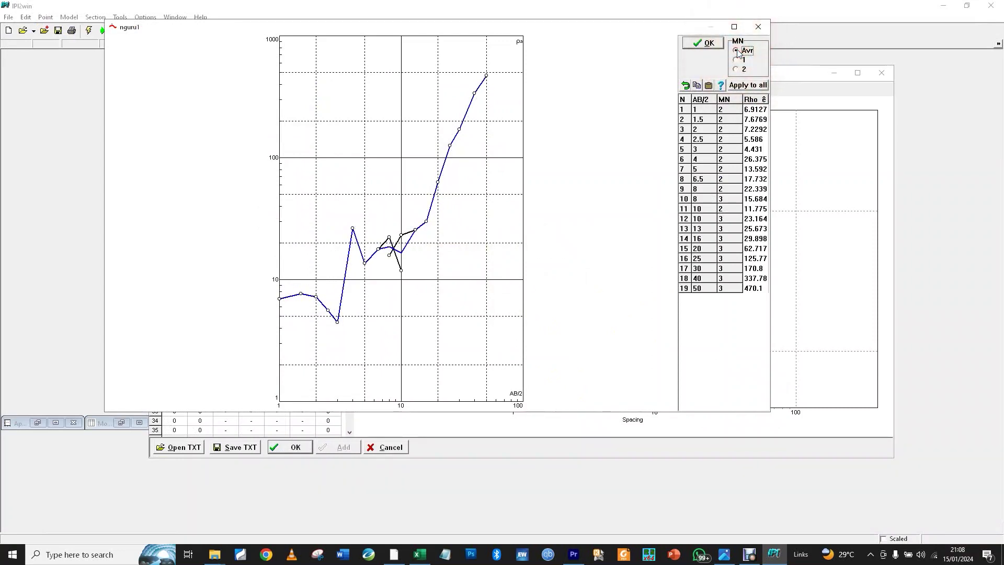
{"action": "left_click", "coordinate": [703, 42]}
{"action": "left_click_drag", "start_coordinate": [660, 154], "coordinate": [712, 140]}
{"action": "left_click_drag", "start_coordinate": [482, 153], "coordinate": [520, 136]}
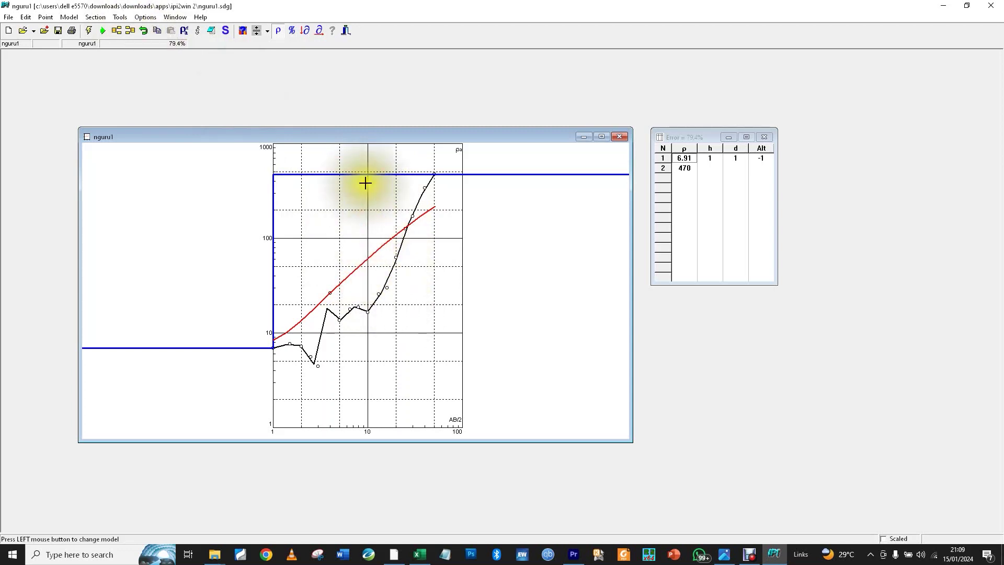
- Lower the second layer's resistivity to about 77.5 and move the layer boundary to a depth of about 18.9
{"action": "left_click_drag", "start_coordinate": [363, 174], "coordinate": [377, 249]}
{"action": "left_click_drag", "start_coordinate": [273, 287], "coordinate": [311, 293]}
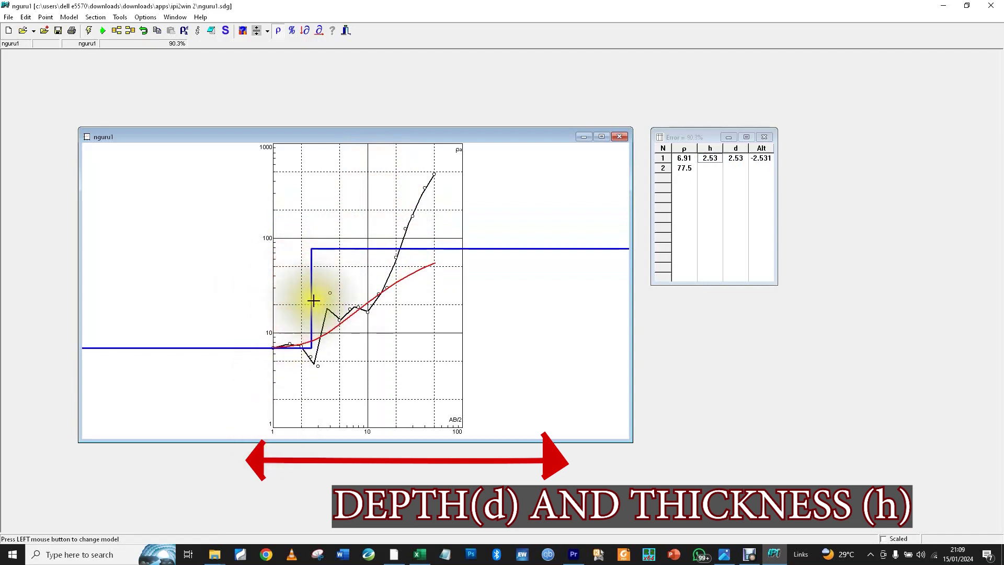
{"action": "left_click_drag", "start_coordinate": [311, 299], "coordinate": [311, 300]}
{"action": "left_click_drag", "start_coordinate": [336, 298], "coordinate": [394, 296]}
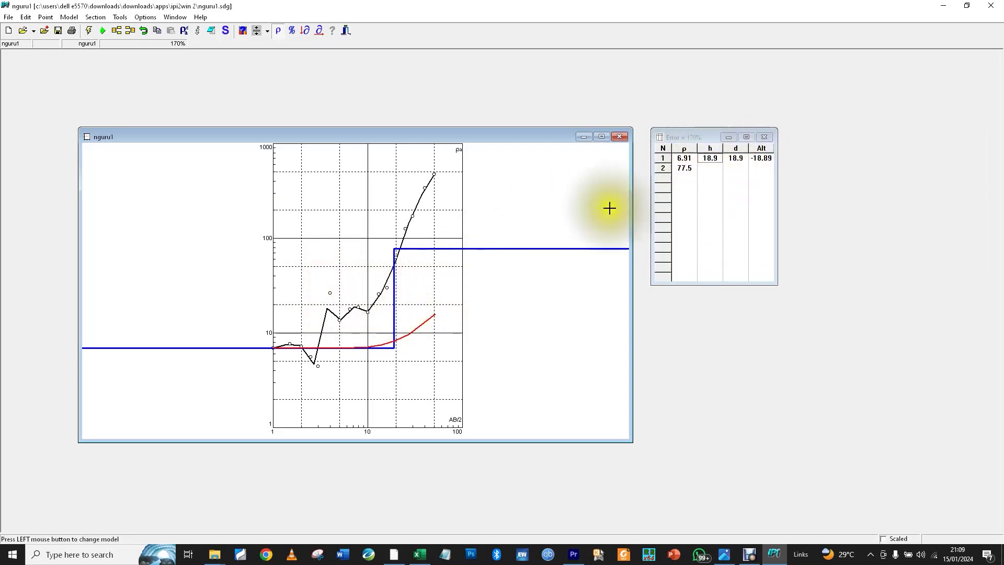
- Split the first layer and adjust it to resistivity 15 and depth about 3.14, with the second layer ending at about 7.56
{"action": "right_click", "coordinate": [394, 298]}
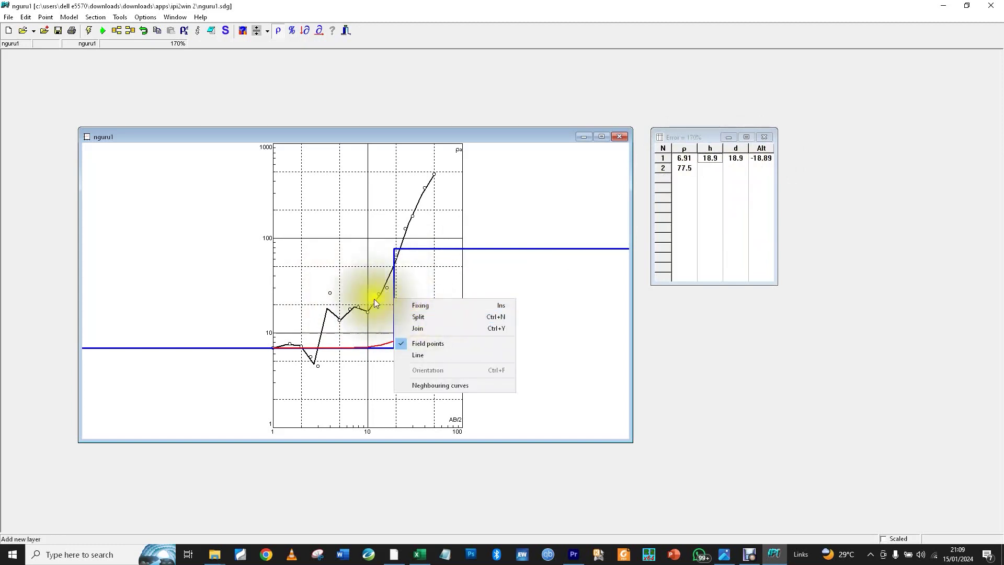
{"action": "left_click", "coordinate": [420, 317]}
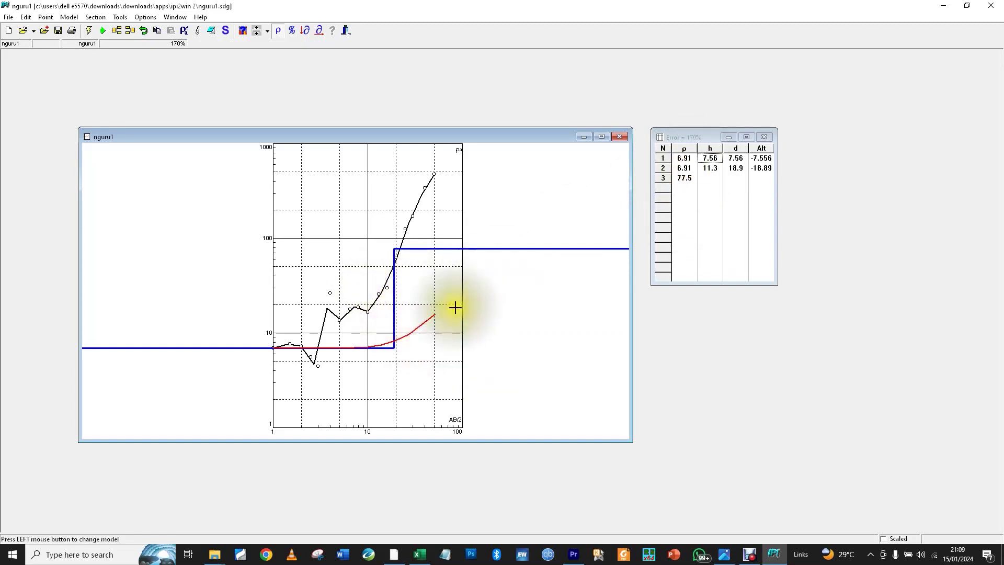
{"action": "left_click_drag", "start_coordinate": [393, 332], "coordinate": [320, 335]}
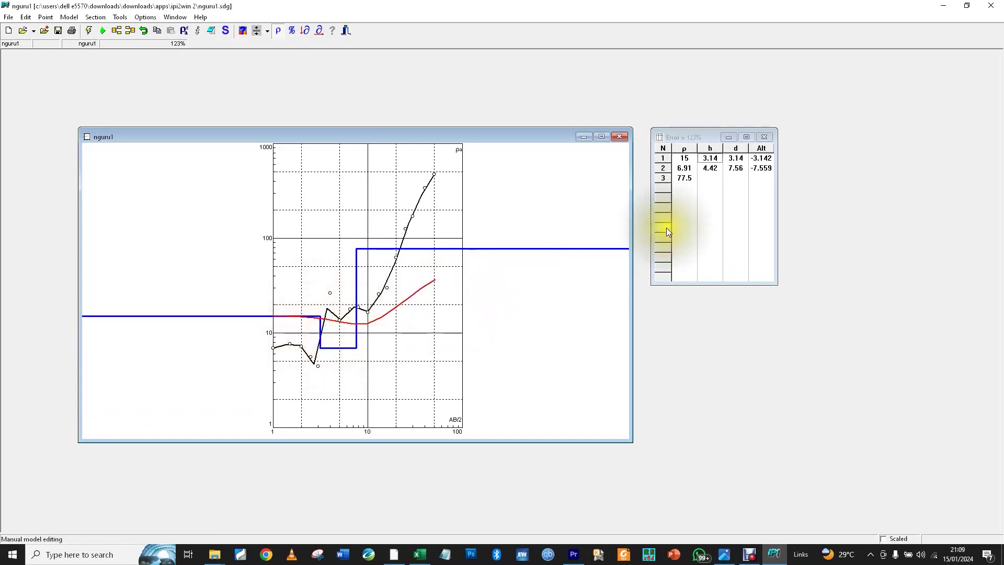
- Raise the bottom layer's resistivity to about 81.6 and split that layer in two
{"action": "right_click", "coordinate": [687, 166]}
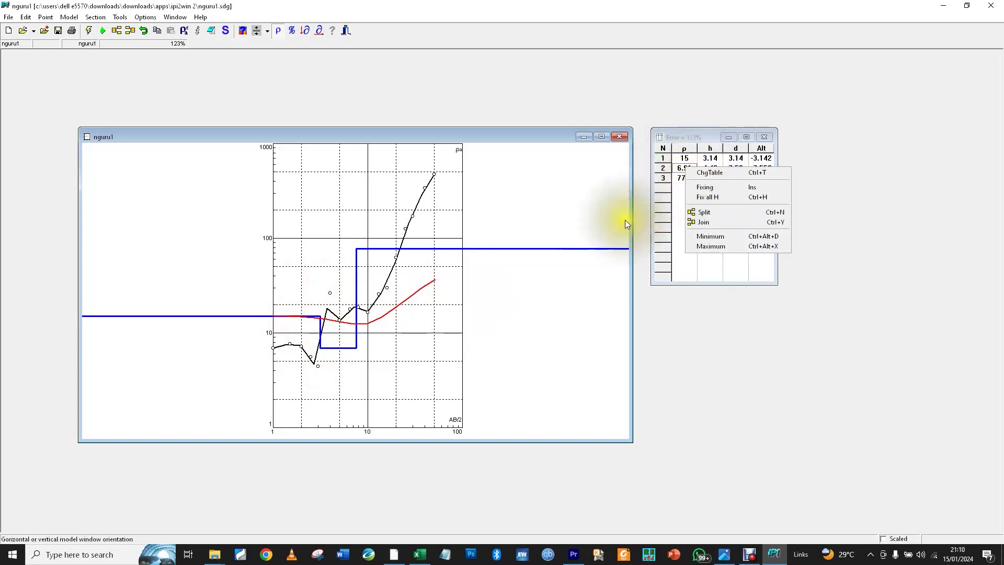
{"action": "left_click_drag", "start_coordinate": [485, 249], "coordinate": [486, 246]}
{"action": "right_click", "coordinate": [433, 264]}
{"action": "left_click", "coordinate": [441, 272]}
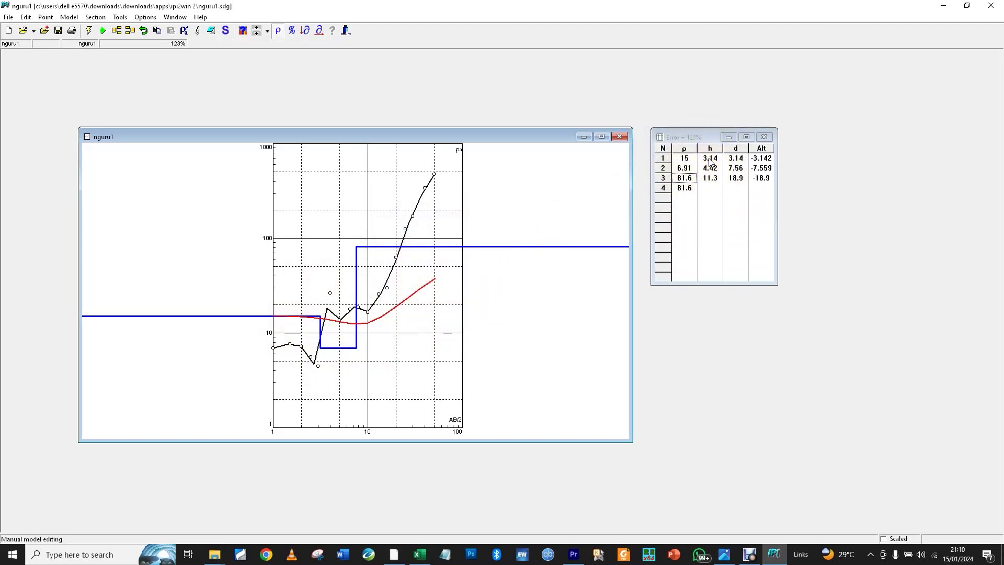
- Lower the first layer's resistivity to about 7.46 and the second's to about 4.72, and move the model table nearer the curve window
{"action": "left_click_drag", "start_coordinate": [295, 317], "coordinate": [286, 345]}
{"action": "mouse_move", "coordinate": [347, 349]}
{"action": "left_mouse_down"}
{"action": "mouse_move", "coordinate": [359, 358]}
{"action": "mouse_move", "coordinate": [334, 362]}
{"action": "left_mouse_up"}
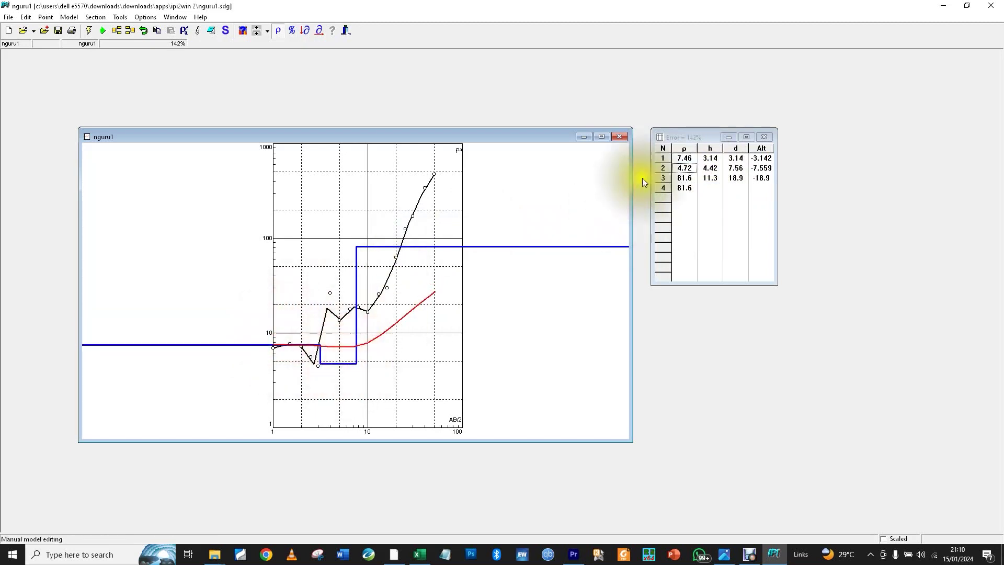
{"action": "left_click", "coordinate": [676, 136]}
{"action": "mouse_move", "coordinate": [695, 139]}
{"action": "left_mouse_down"}
{"action": "mouse_move", "coordinate": [705, 137]}
{"action": "mouse_move", "coordinate": [691, 137]}
{"action": "left_mouse_up"}
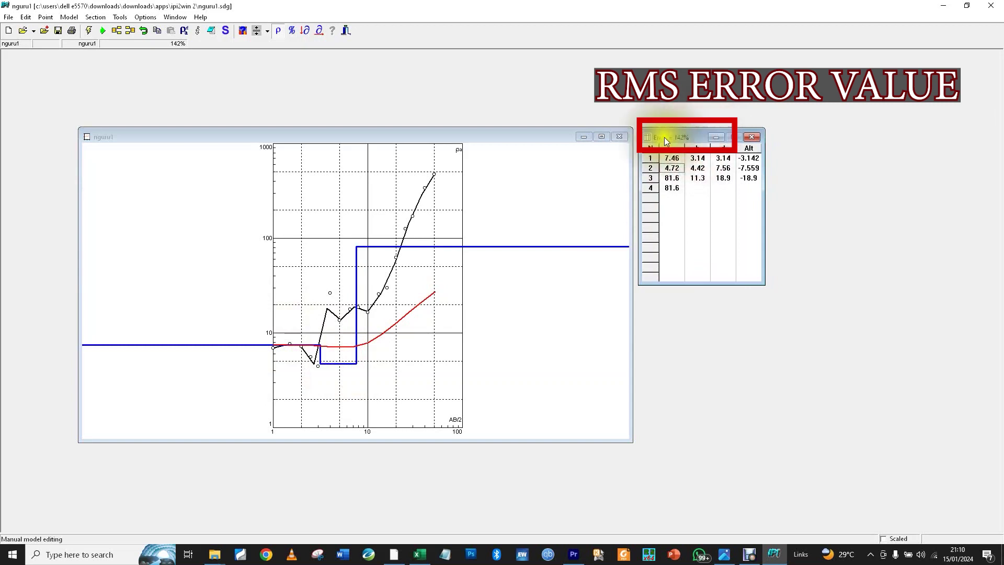
- Reshape the four-layer model to resistivities of about 6.49, 16.8, 81.6 and 43.7 with boundaries at depths of about 2.63, 10.7 and 27
{"action": "left_click_drag", "start_coordinate": [321, 354], "coordinate": [358, 300]}
{"action": "left_click", "coordinate": [675, 170]}
{"action": "left_click", "coordinate": [357, 300]}
{"action": "mouse_move", "coordinate": [400, 246]}
{"action": "left_mouse_down"}
{"action": "mouse_move", "coordinate": [405, 287]}
{"action": "mouse_move", "coordinate": [404, 272]}
{"action": "mouse_move", "coordinate": [359, 259]}
{"action": "mouse_move", "coordinate": [408, 260]}
{"action": "left_mouse_up"}
{"action": "left_click_drag", "start_coordinate": [366, 262], "coordinate": [370, 261]}
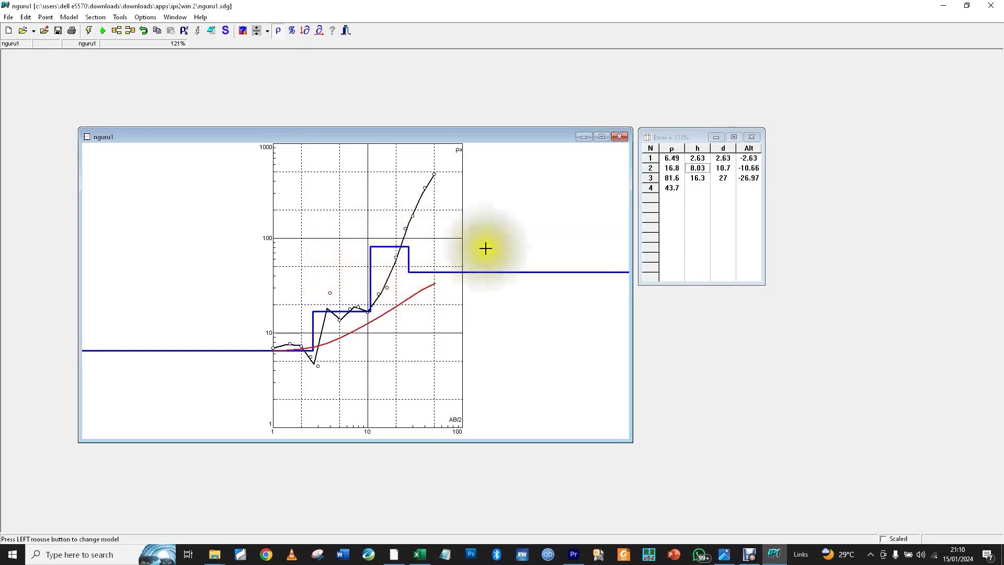
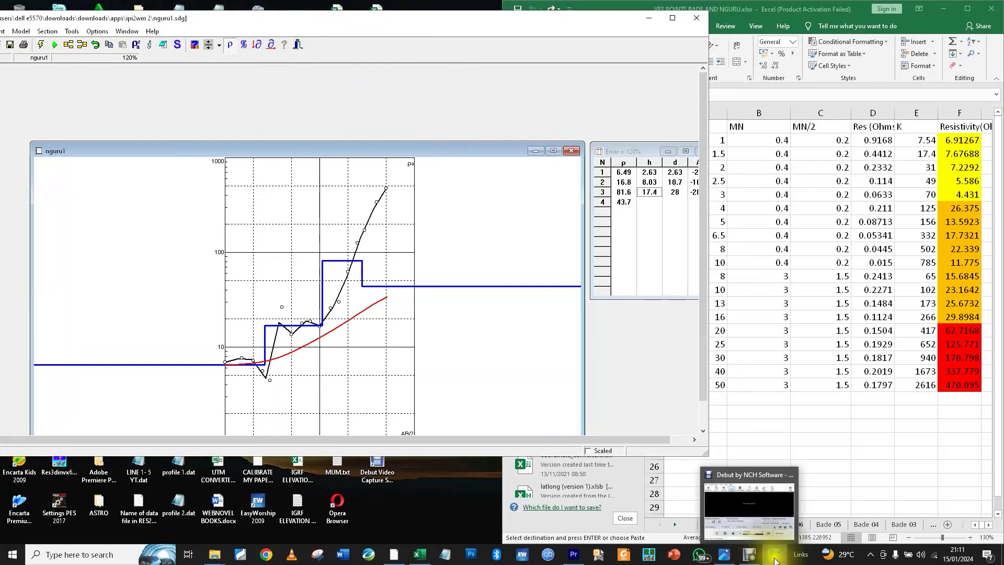
- Return to an empty IPI2win workspace and start another new VES point
{"action": "right_click", "coordinate": [775, 556]}
{"action": "left_click", "coordinate": [764, 532]}
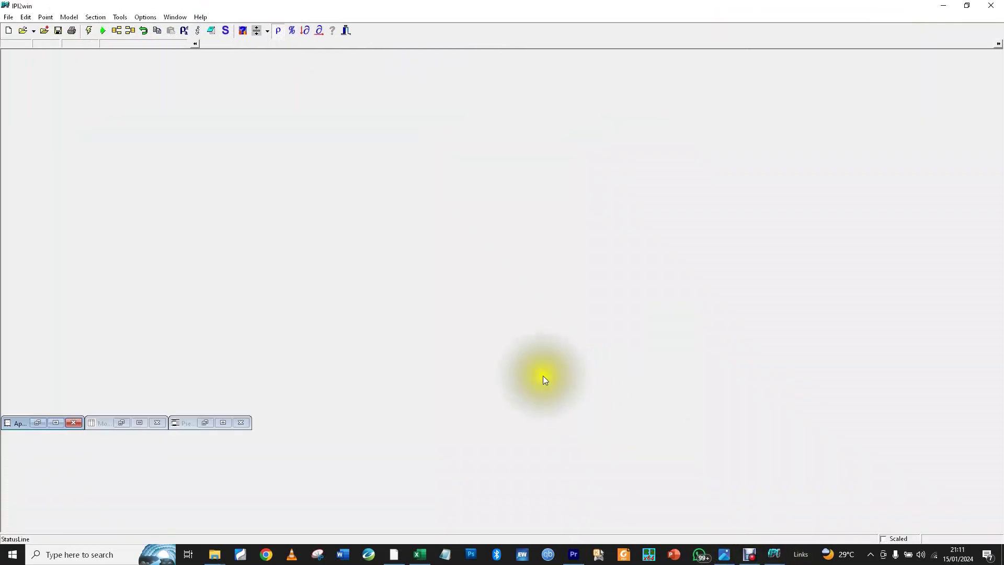
{"action": "left_click", "coordinate": [9, 17]}
{"action": "left_click", "coordinate": [27, 45]}
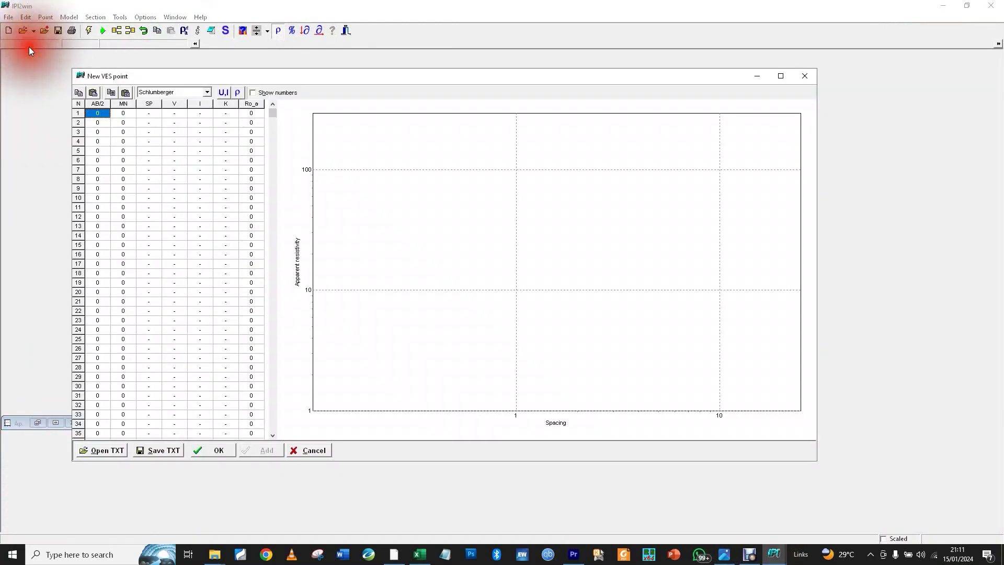
- Copy the AB/2 and MN values in A2:B20 of Excel sheet Nguru 02 and paste them into the new VES point table from row 1
{"action": "key", "text": "alt+Tab"}
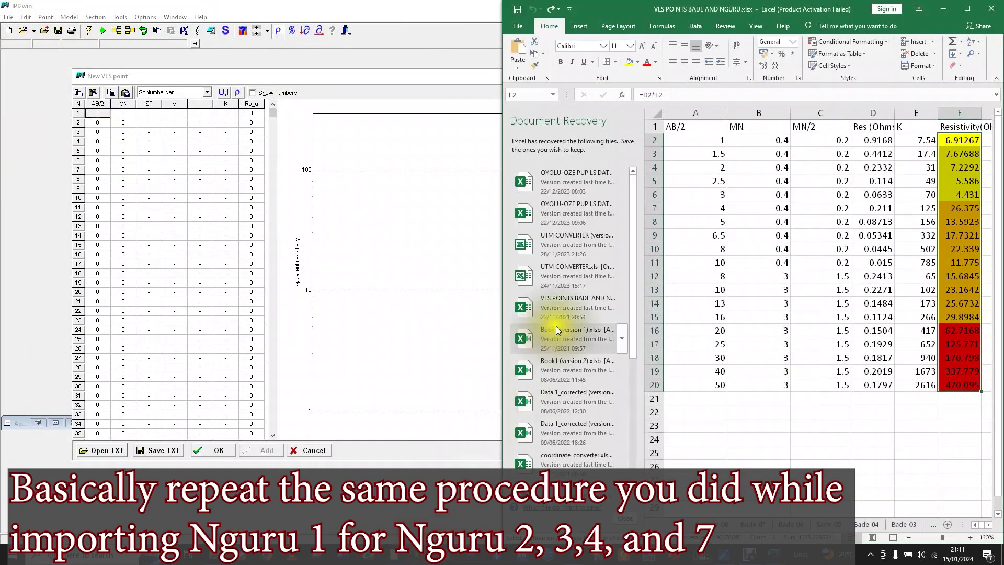
{"action": "left_click", "coordinate": [937, 524]}
{"action": "left_click", "coordinate": [939, 524]}
{"action": "left_click", "coordinate": [937, 524]}
{"action": "left_click", "coordinate": [937, 524]}
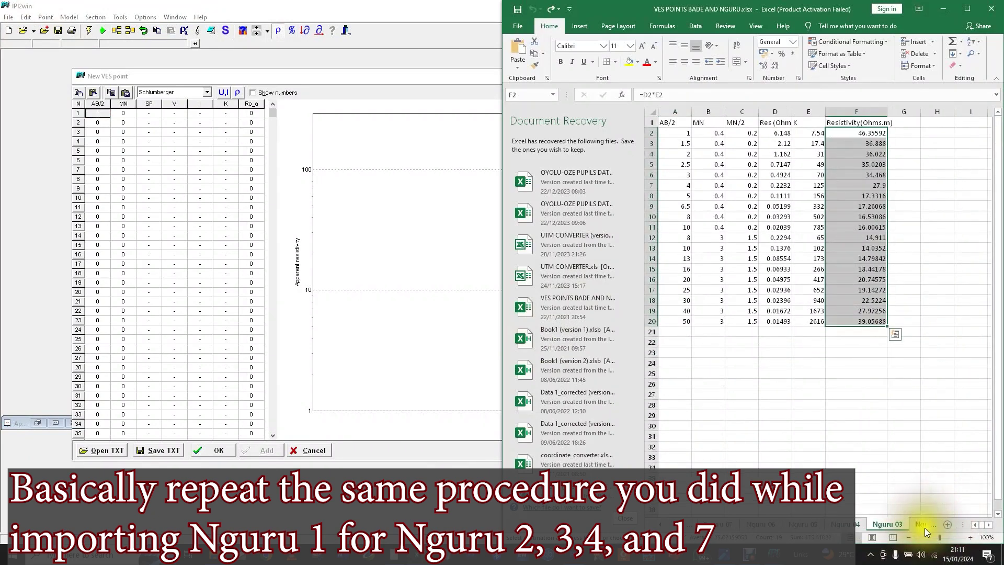
{"action": "left_click", "coordinate": [924, 528]}
{"action": "left_click_drag", "start_coordinate": [722, 321], "coordinate": [675, 136]}
{"action": "key", "text": "super+c"}
{"action": "left_click", "coordinate": [102, 113]}
{"action": "right_click", "coordinate": [102, 113]}
{"action": "left_click", "coordinate": [129, 131]}
- Copy the resistivity values in F2:F20 of Excel sheet Nguru 02 and paste them into the new VES point's Ro_a column from row 1
{"action": "left_click", "coordinate": [256, 113]}
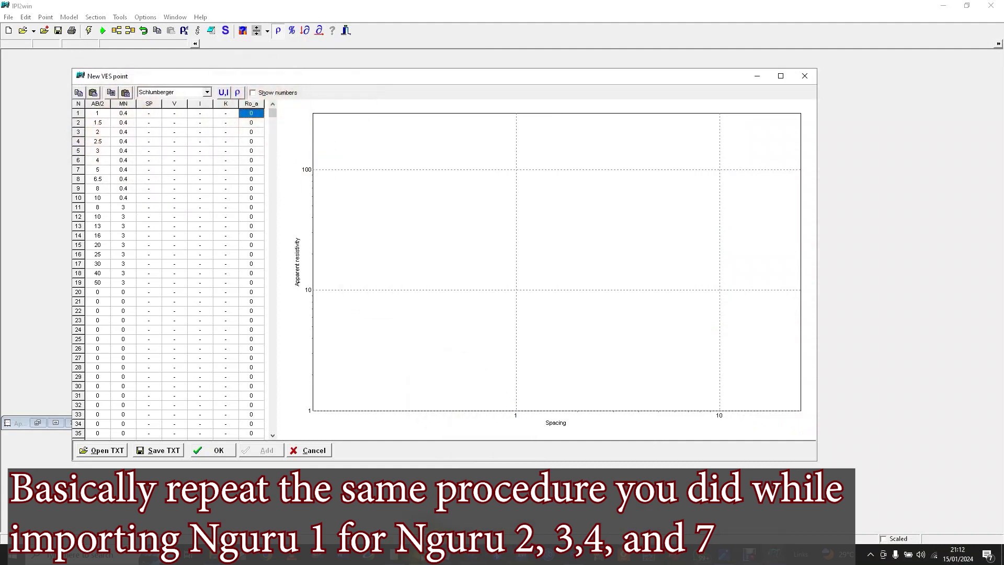
{"action": "key", "text": "alt+Tab"}
{"action": "left_click_drag", "start_coordinate": [915, 133], "coordinate": [913, 320]}
{"action": "key", "text": "ctrl+c"}
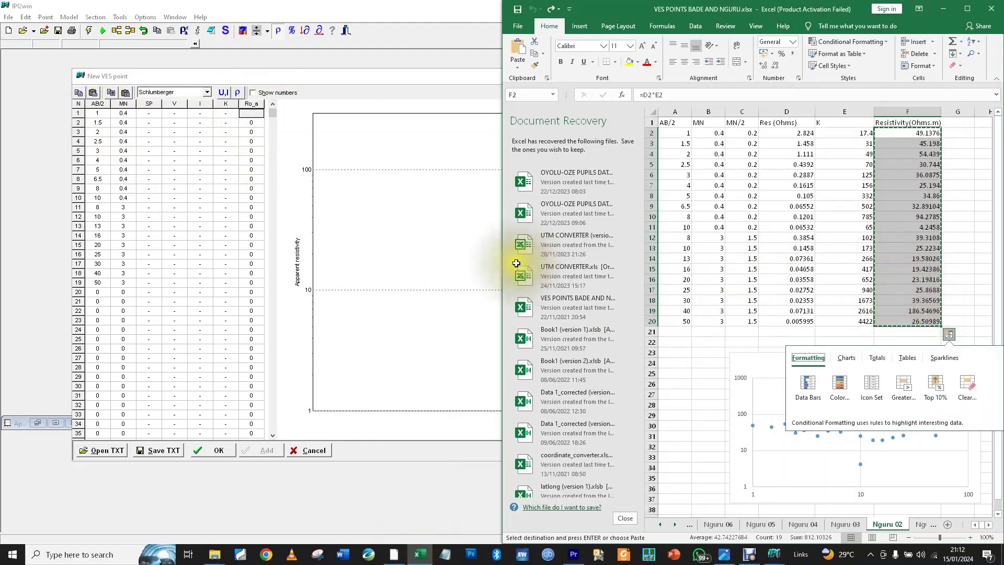
{"action": "left_click", "coordinate": [250, 113]}
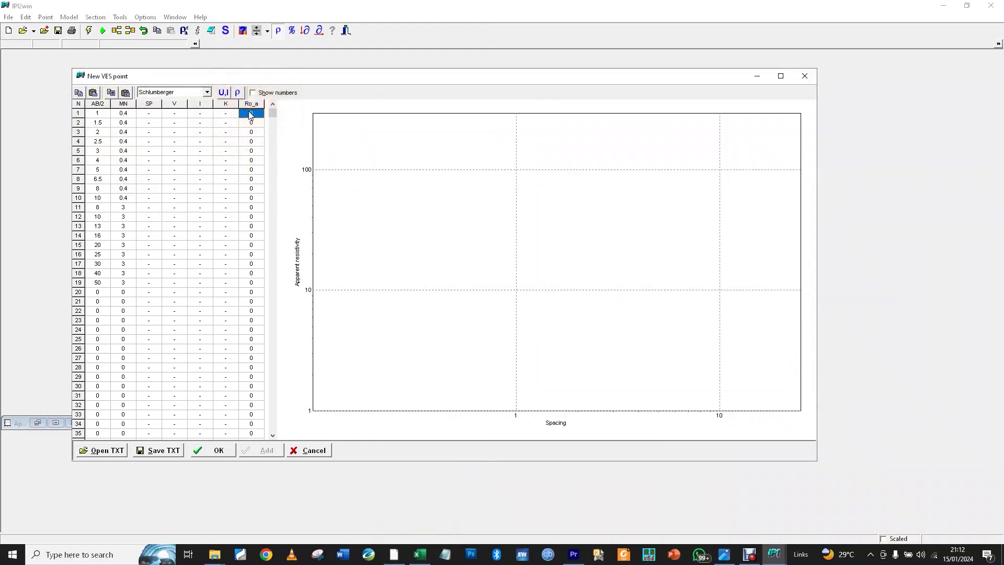
{"action": "left_click", "coordinate": [250, 112]}
{"action": "right_click", "coordinate": [249, 112]}
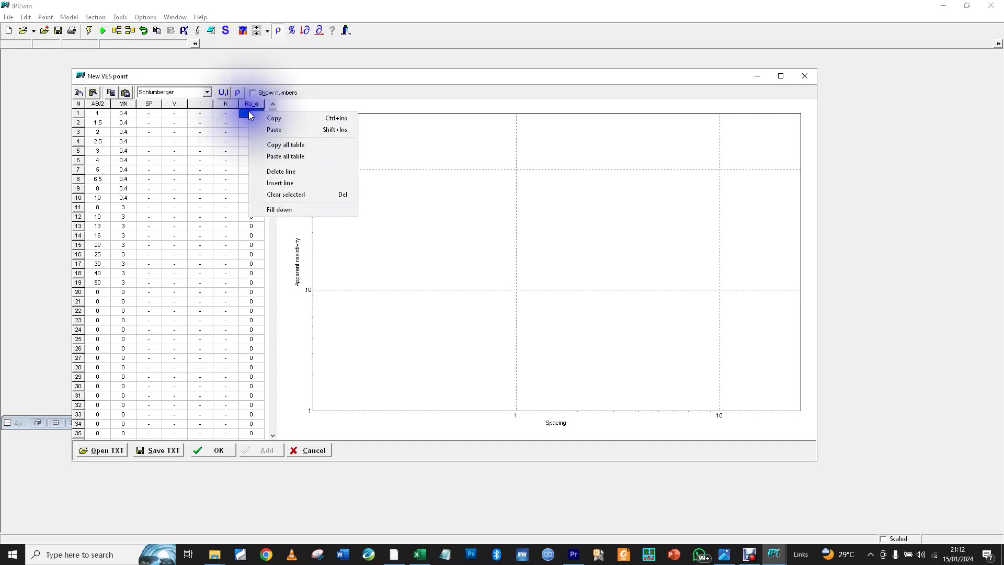
{"action": "left_click", "coordinate": [268, 131]}
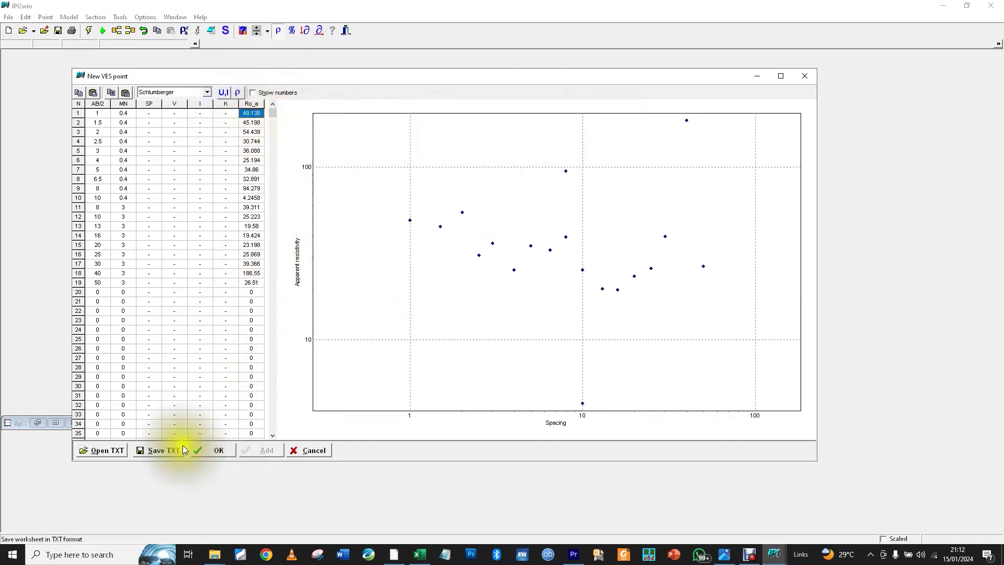
- Save the VES table as the text file Nguru 02.TXT in the ipi2win 2 folder, replacing the existing file
{"action": "left_click", "coordinate": [156, 450]}
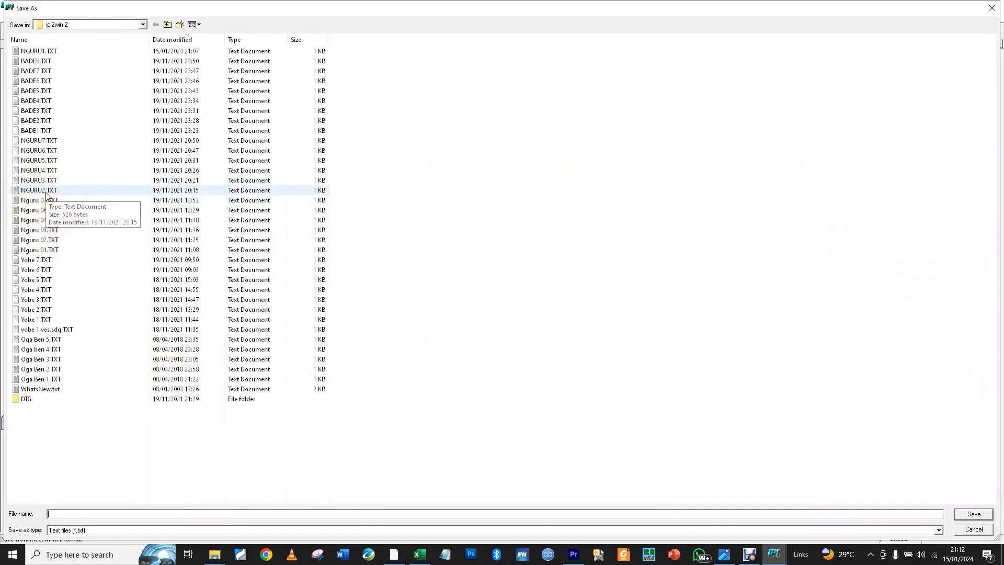
{"action": "left_click", "coordinate": [60, 240]}
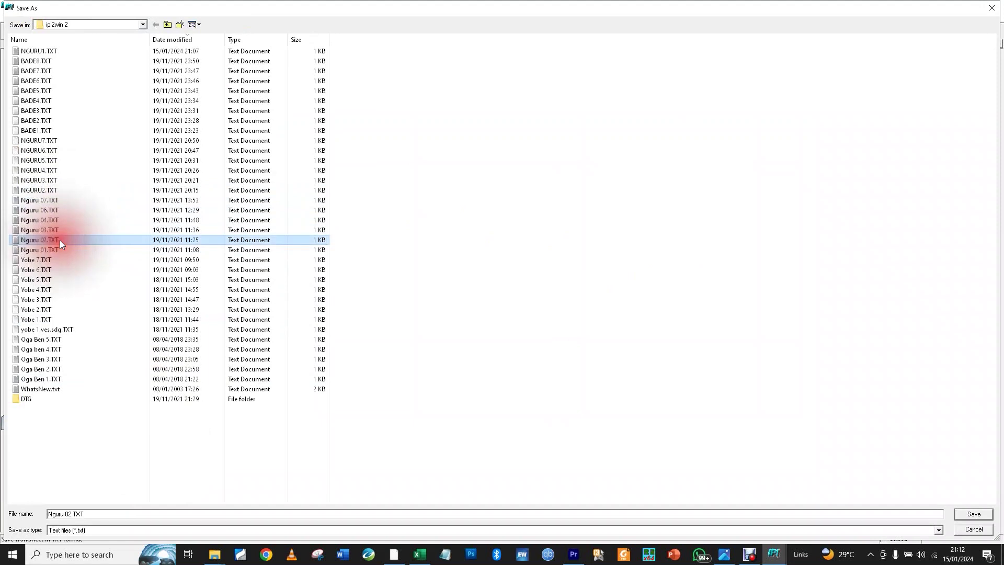
{"action": "left_click", "coordinate": [979, 513]}
{"action": "left_click", "coordinate": [538, 279]}
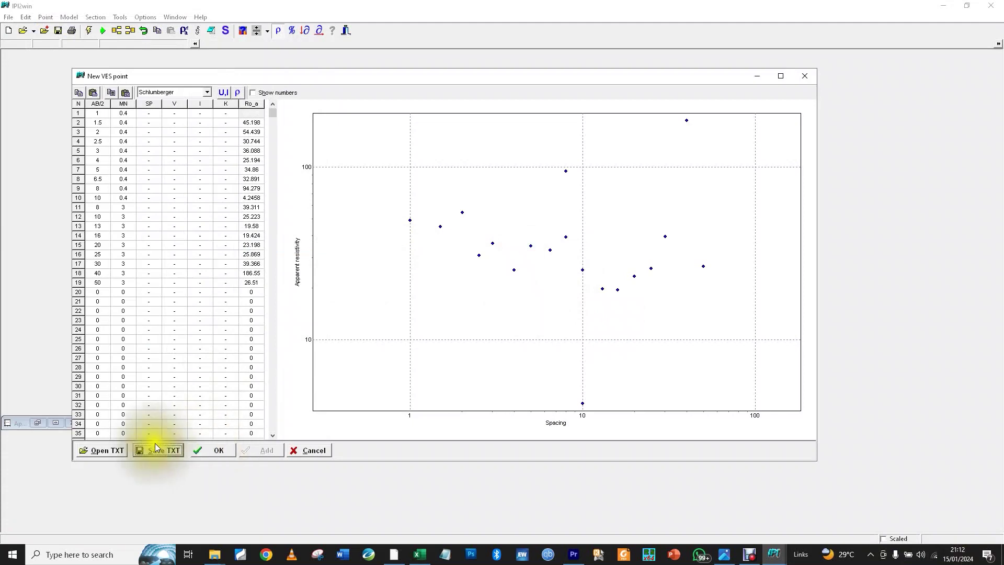
- Accept the VES table, save the point as nguru2.sdg over the existing file, and accept its field curve
{"action": "left_click", "coordinate": [216, 452]}
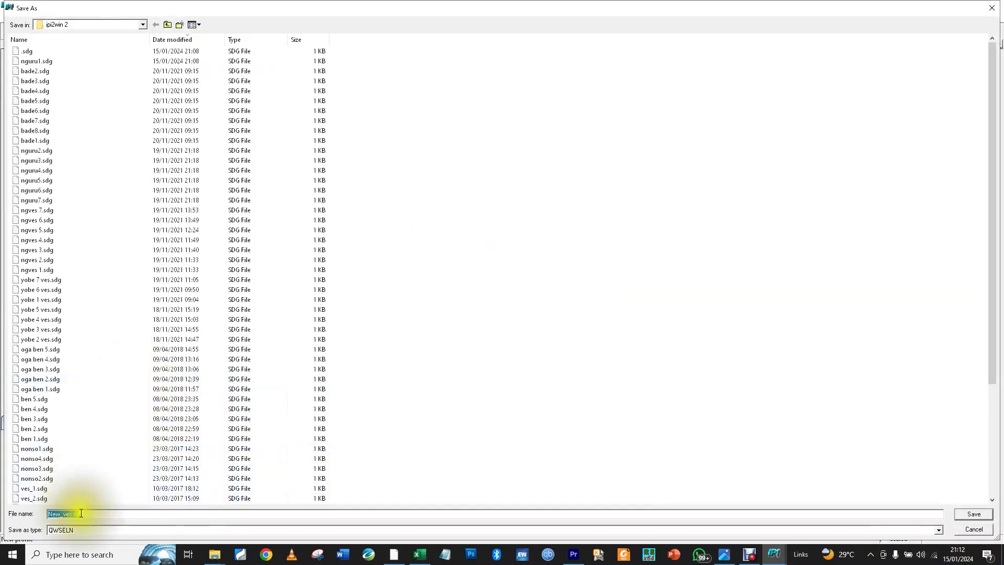
{"action": "left_click", "coordinate": [45, 151]}
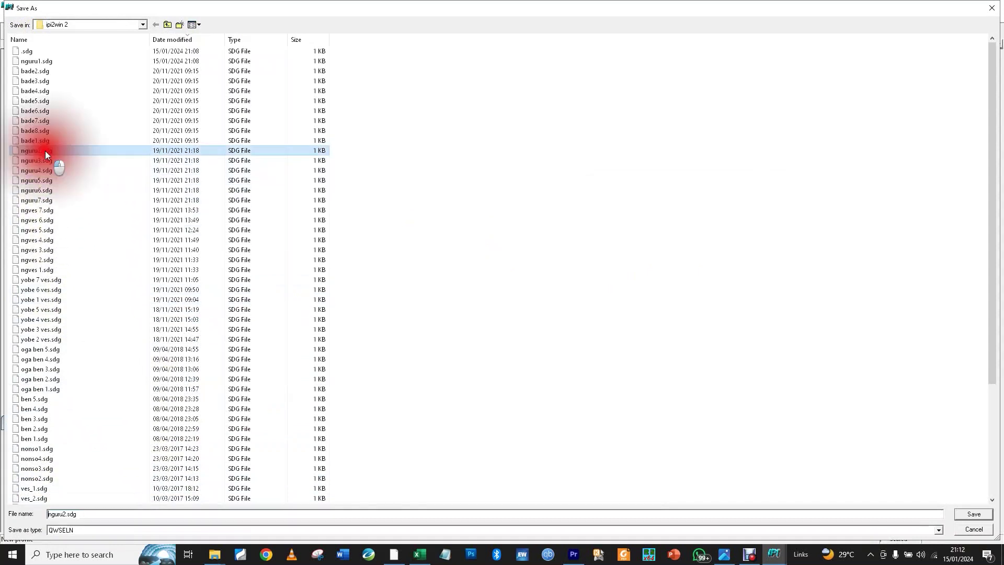
{"action": "left_click", "coordinate": [964, 513]}
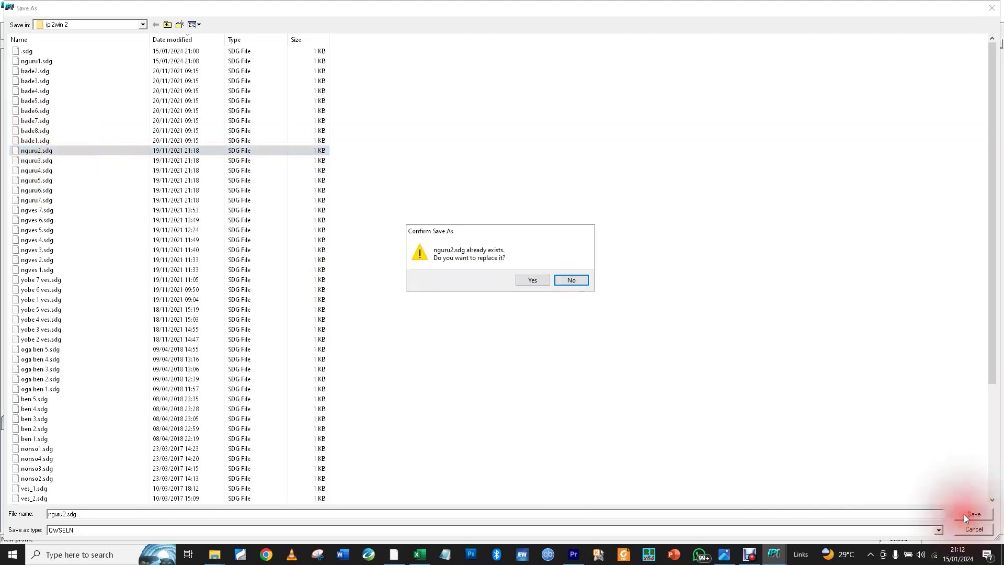
{"action": "left_click", "coordinate": [534, 279]}
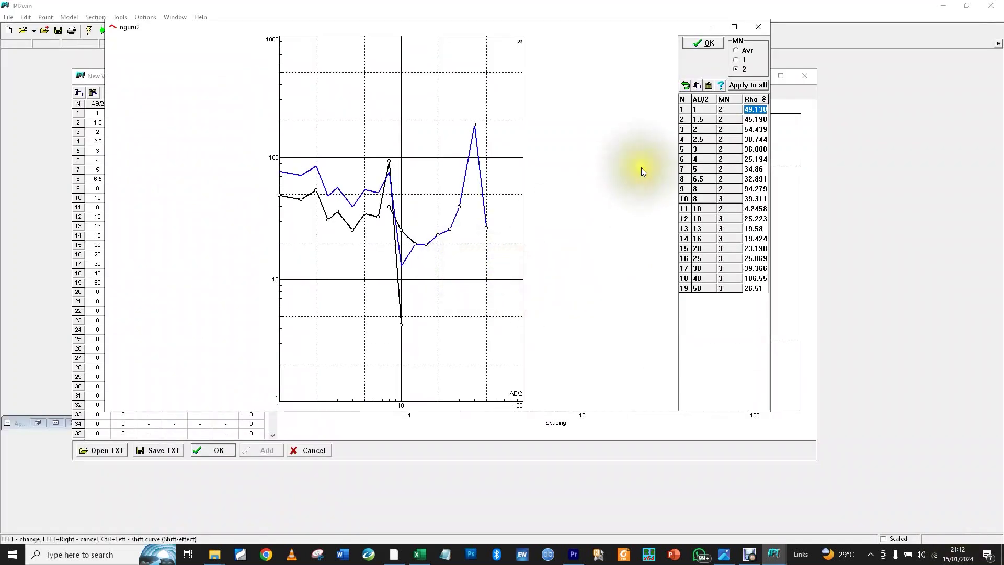
{"action": "left_click", "coordinate": [710, 43]}
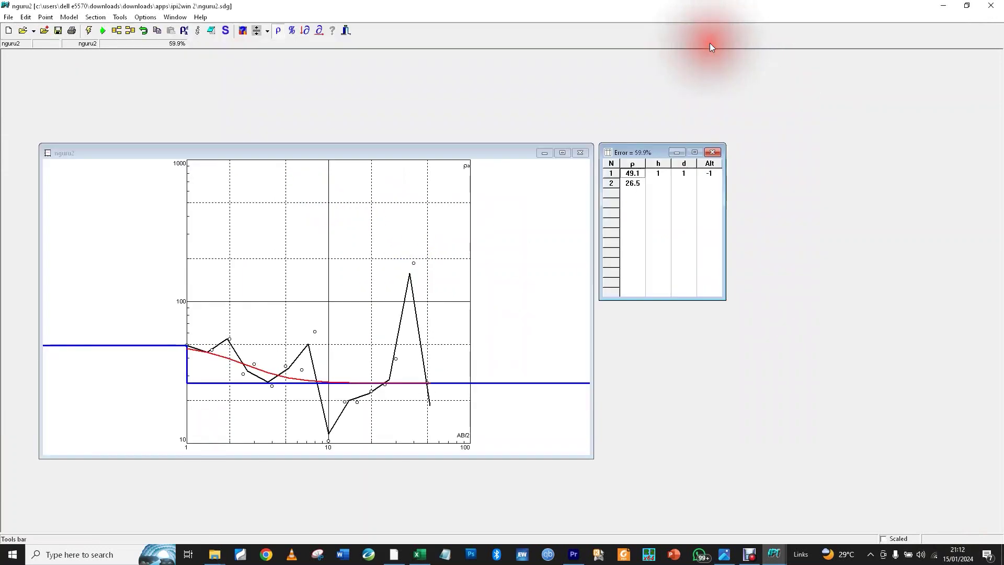
- Raise the nguru2 curve window slightly and restore its full-screen program window to a smaller floating one
{"action": "left_click", "coordinate": [460, 156]}
{"action": "left_click_drag", "start_coordinate": [459, 156], "coordinate": [461, 139]}
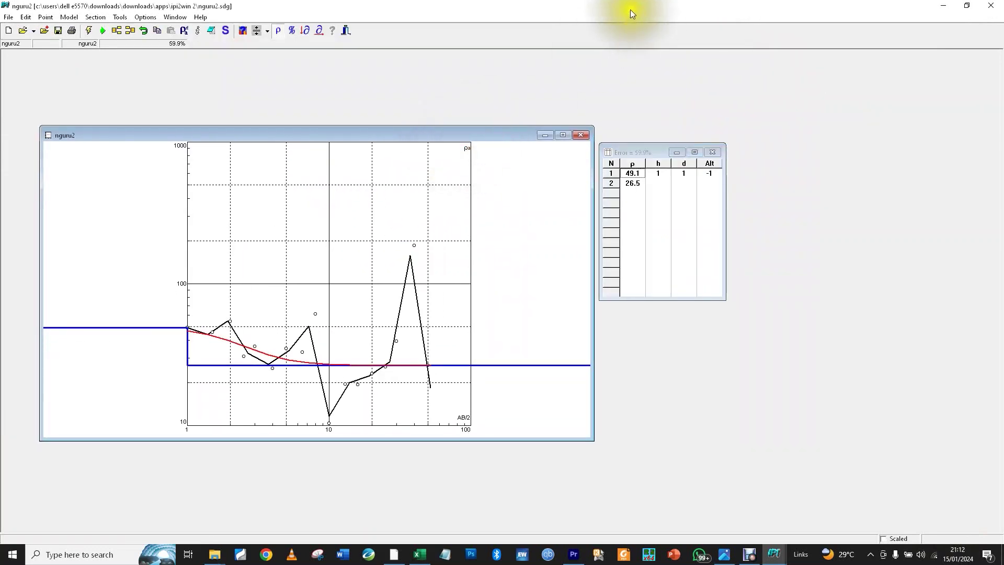
{"action": "left_click_drag", "start_coordinate": [632, 14], "coordinate": [482, 70]}
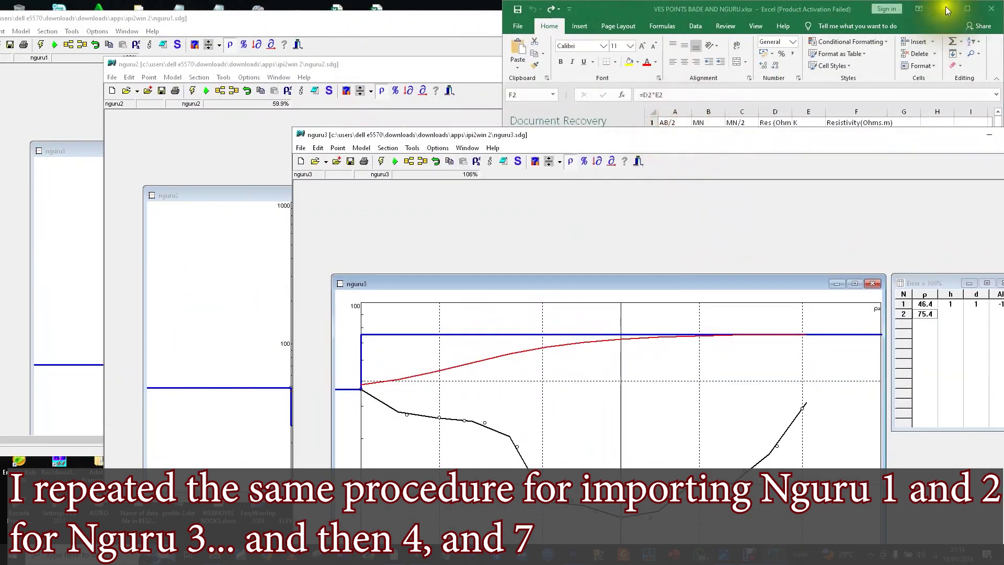
- Dock the nguru3 program window to the right half of the screen and fit its curve window inside
{"action": "left_click_drag", "start_coordinate": [656, 135], "coordinate": [1001, 146]}
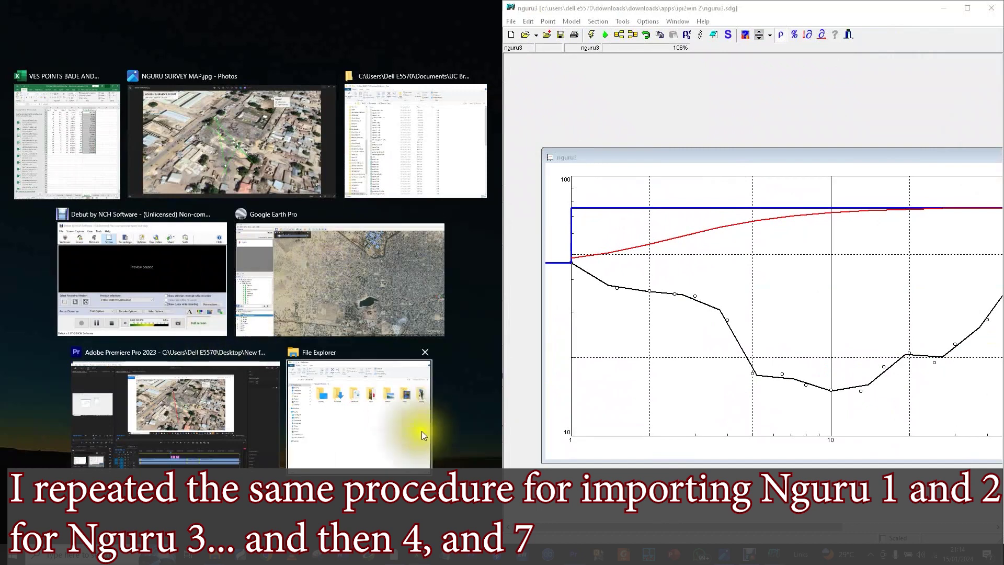
{"action": "left_click", "coordinate": [685, 99]}
{"action": "left_click_drag", "start_coordinate": [704, 157], "coordinate": [668, 152]}
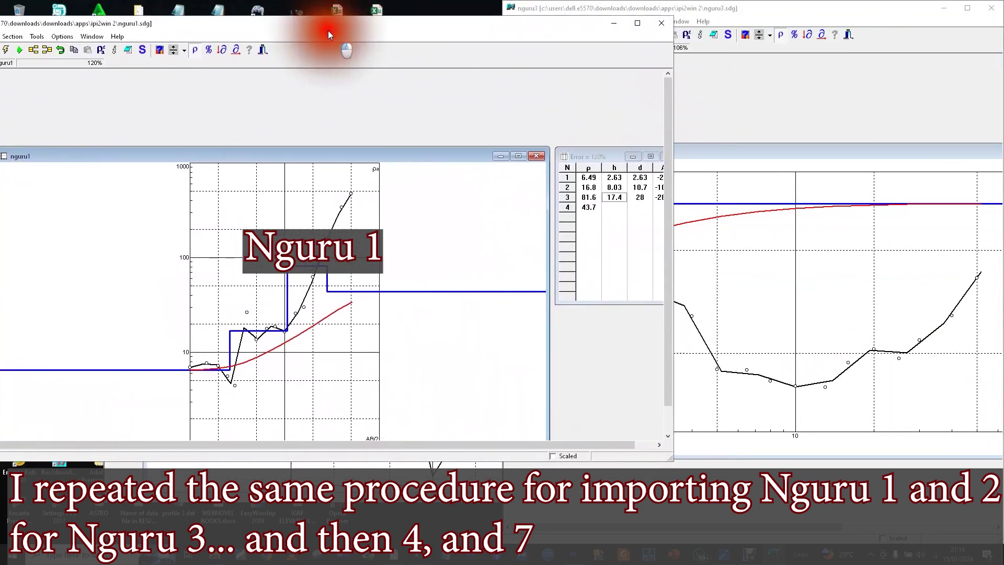
{"action": "left_click_drag", "start_coordinate": [767, 149], "coordinate": [795, 191]}
{"action": "left_click_drag", "start_coordinate": [511, 230], "coordinate": [663, 243]}
{"action": "left_click_drag", "start_coordinate": [737, 199], "coordinate": [619, 193]}
- Reposition and narrow the nguru1 curve window, and move the nguru1 program window out of the way
{"action": "left_click_drag", "start_coordinate": [269, 146], "coordinate": [288, 178]}
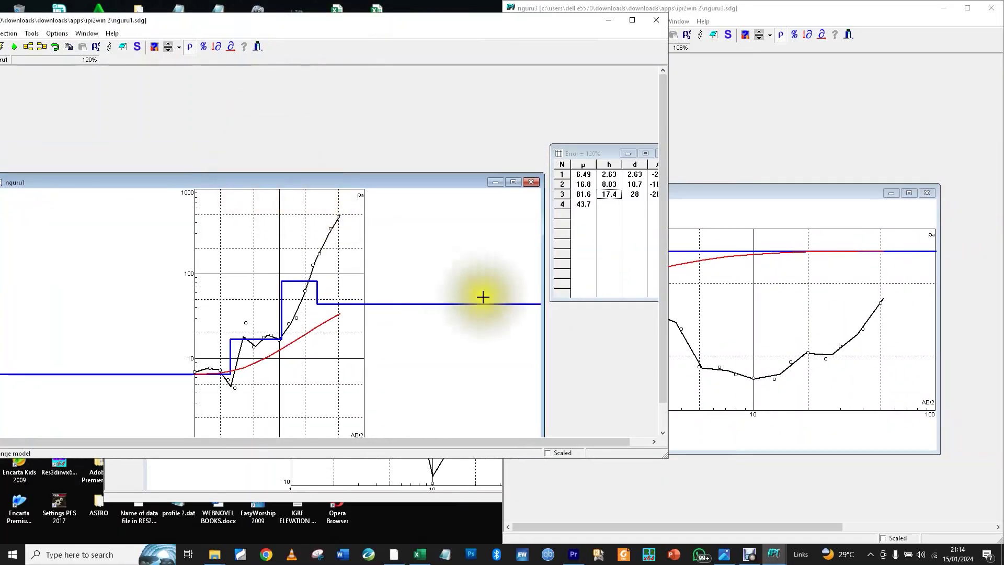
{"action": "left_click_drag", "start_coordinate": [545, 330], "coordinate": [445, 329]}
{"action": "left_click_drag", "start_coordinate": [292, 180], "coordinate": [384, 117]}
{"action": "left_click_drag", "start_coordinate": [389, 29], "coordinate": [717, 196]}
- Bring the nguru2 program window to the front, then narrow and raise its curve window
{"action": "left_click", "coordinate": [408, 69]}
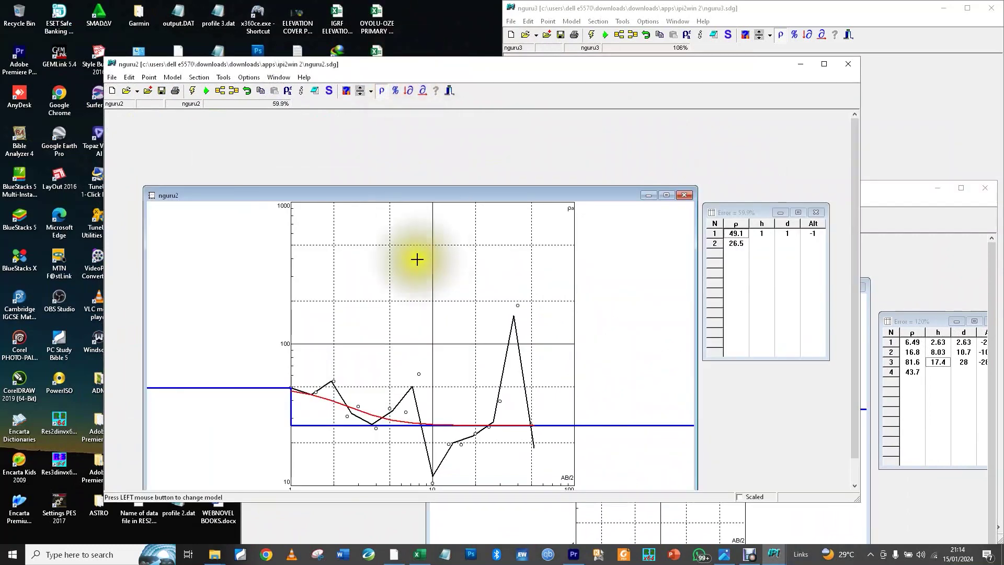
{"action": "left_click_drag", "start_coordinate": [146, 338], "coordinate": [225, 341]}
{"action": "left_click_drag", "start_coordinate": [438, 194], "coordinate": [414, 156]}
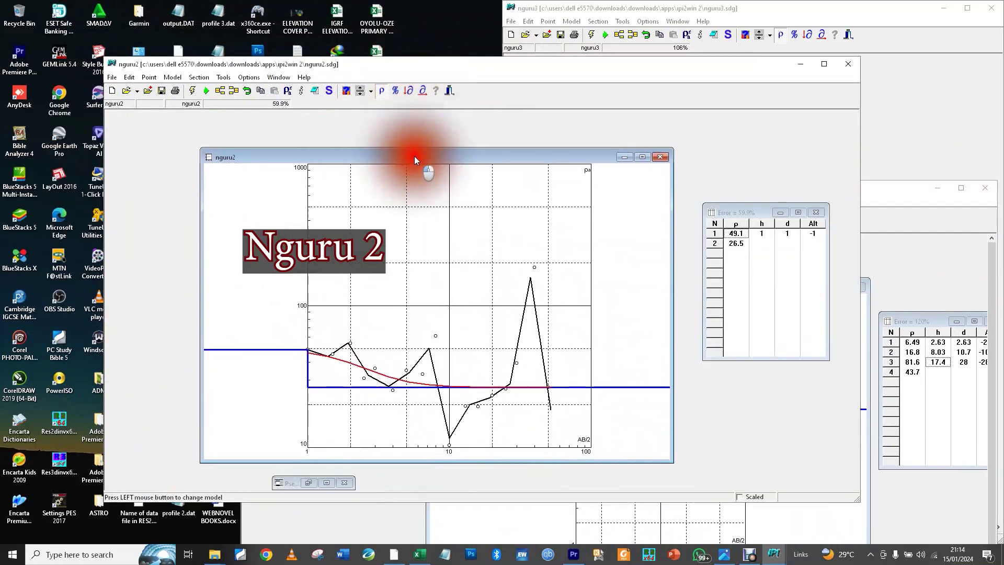
- Dock the nguru2 program window to the left half of the screen and shrink its curve window to fit
{"action": "left_click", "coordinate": [780, 10]}
{"action": "left_click_drag", "start_coordinate": [444, 64], "coordinate": [1, 68]}
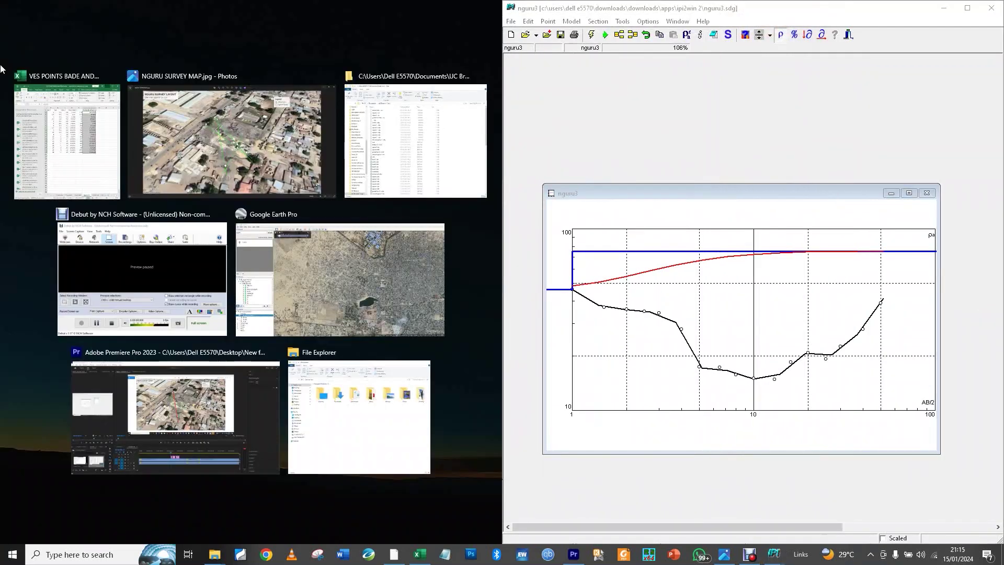
{"action": "left_click", "coordinate": [378, 48]}
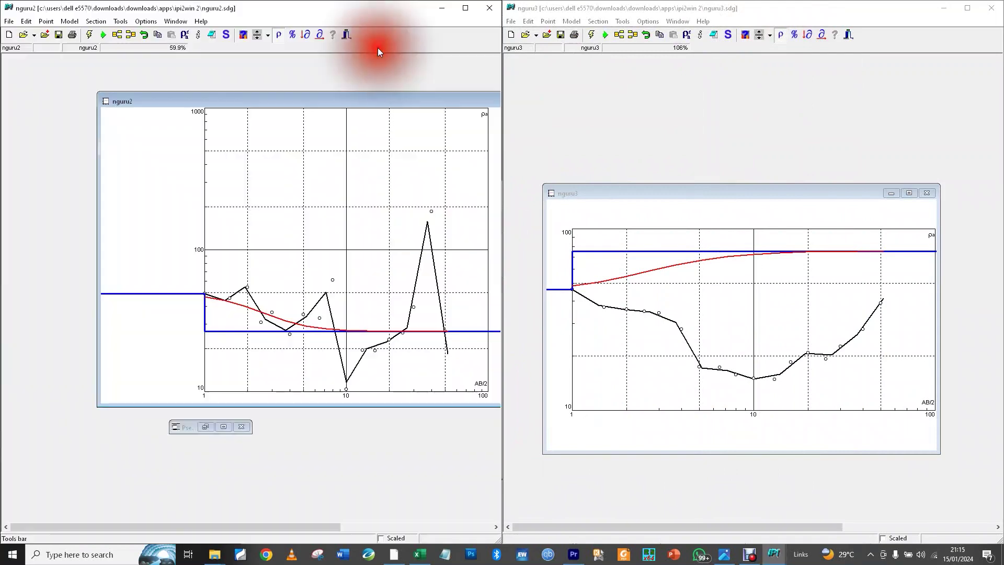
{"action": "left_click_drag", "start_coordinate": [388, 92], "coordinate": [367, 167]}
{"action": "left_click_drag", "start_coordinate": [441, 168], "coordinate": [386, 166]}
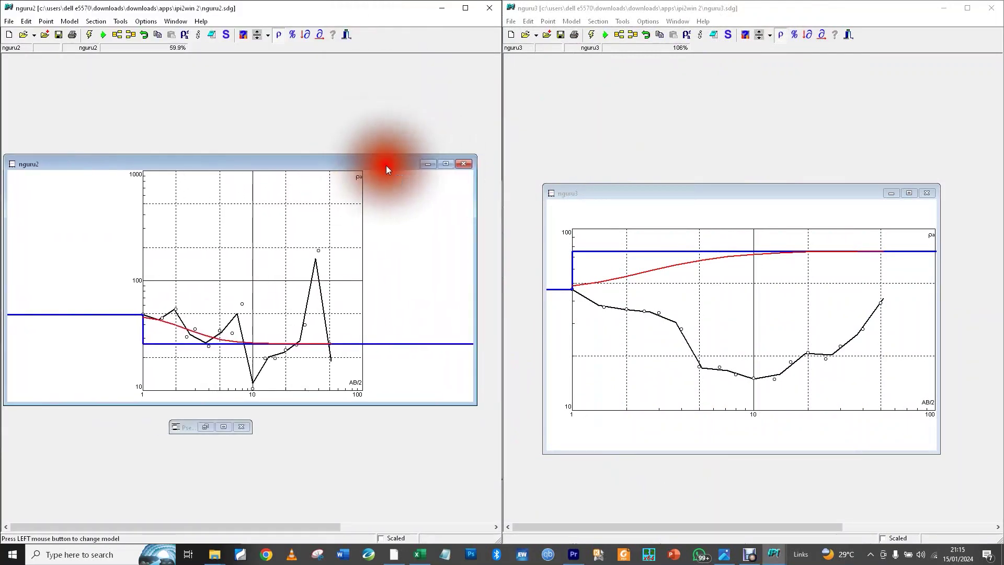
{"action": "left_click_drag", "start_coordinate": [475, 231], "coordinate": [387, 228]}
{"action": "left_click_drag", "start_coordinate": [281, 151], "coordinate": [345, 140]}
- Narrow the nguru3 curve window and align it with the nguru2 curve, dismissing the chat notification
{"action": "left_click_drag", "start_coordinate": [773, 193], "coordinate": [760, 145]}
{"action": "left_click_drag", "start_coordinate": [928, 320], "coordinate": [891, 314]}
{"action": "left_click_drag", "start_coordinate": [734, 137], "coordinate": [733, 152]}
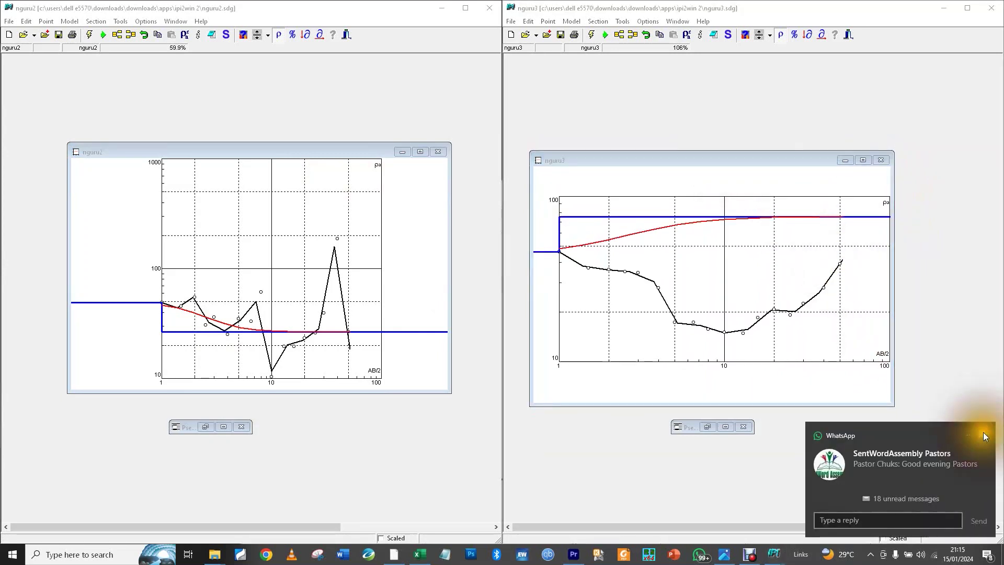
{"action": "left_click", "coordinate": [984, 432]}
{"action": "left_click", "coordinate": [944, 10]}
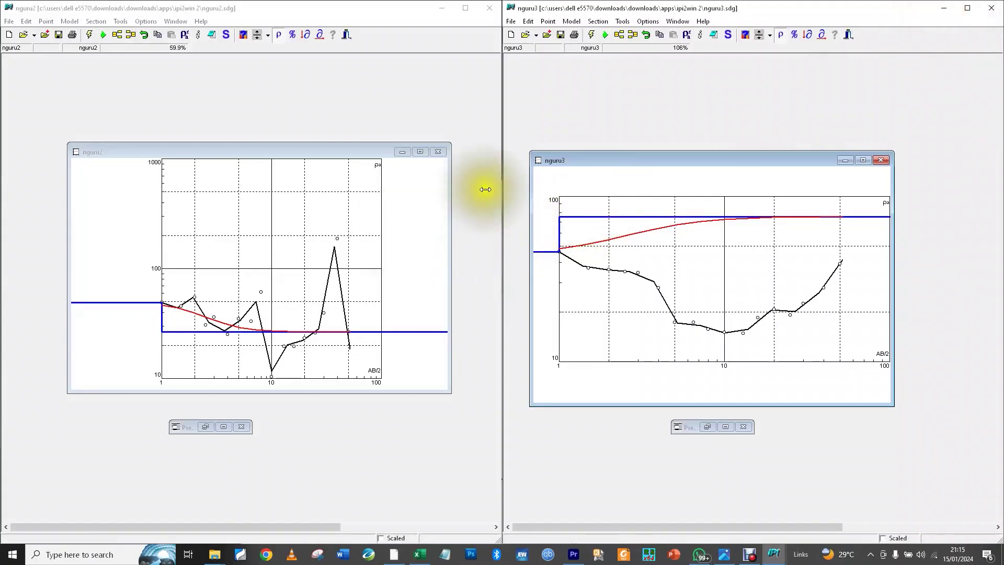
{"action": "left_click_drag", "start_coordinate": [602, 160], "coordinate": [601, 154]}
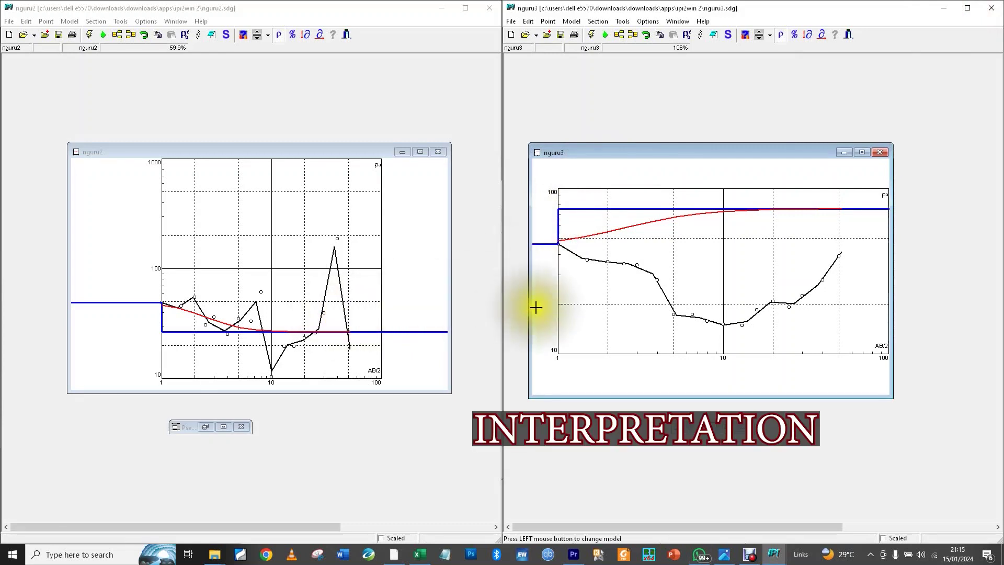
{"action": "left_click_drag", "start_coordinate": [530, 313], "coordinate": [550, 347]}
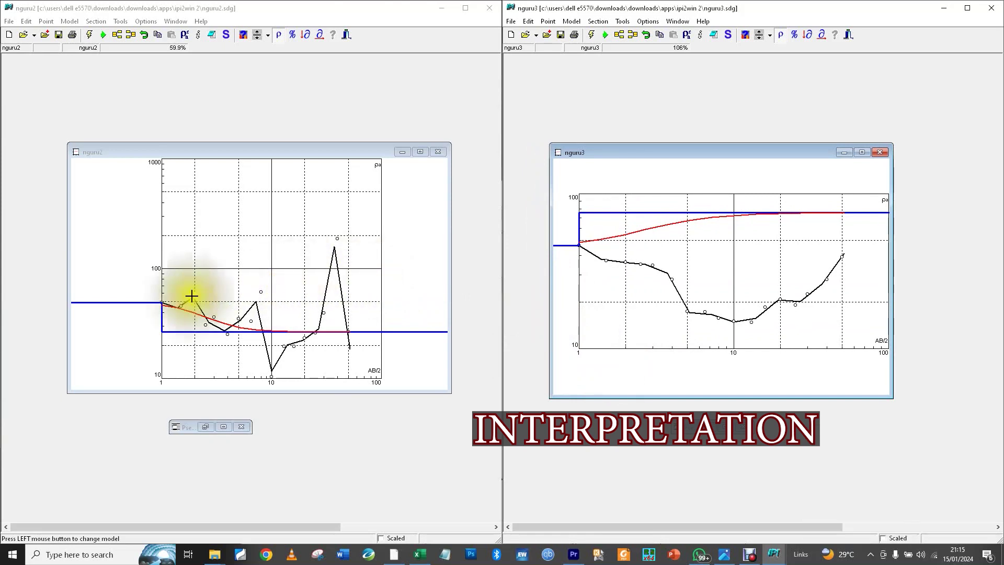
- Shift the nguru2 layer boundary to a depth of about 2 and restore the pseudo cross-section window below its curve
{"action": "left_click_drag", "start_coordinate": [161, 317], "coordinate": [194, 317]}
{"action": "left_click", "coordinate": [208, 429]}
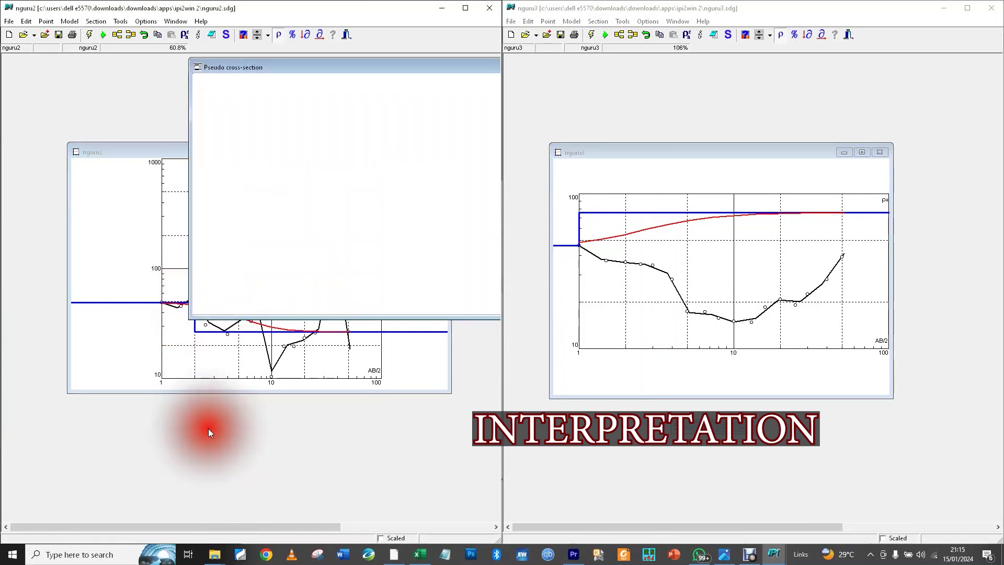
{"action": "left_click_drag", "start_coordinate": [375, 65], "coordinate": [190, 422]}
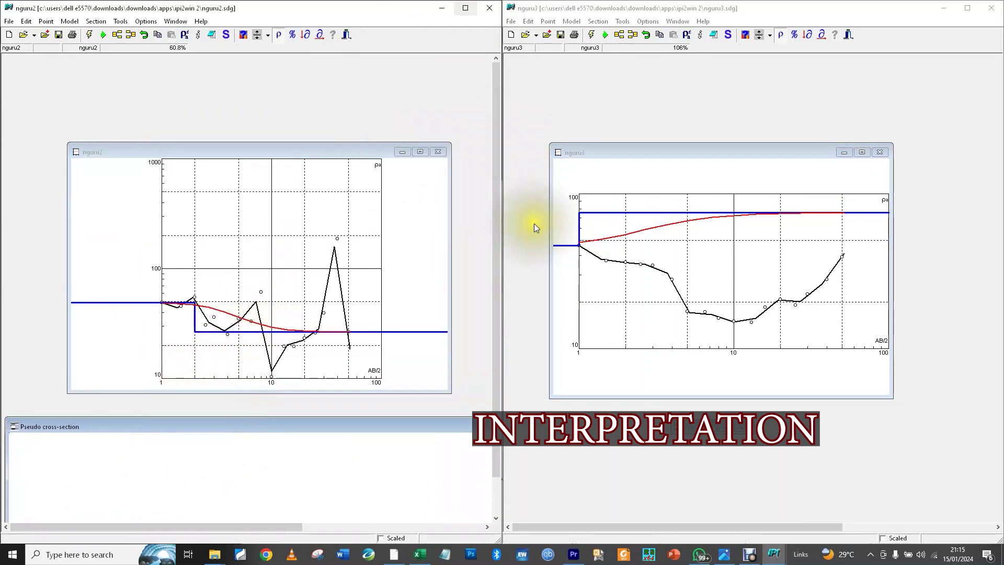
- Split the nguru3 model to form a middle layer of about 14 resistivity between depths of about 3.8 and 10
{"action": "left_click_drag", "start_coordinate": [588, 232], "coordinate": [647, 291]}
{"action": "right_click", "coordinate": [640, 241]}
{"action": "left_click", "coordinate": [669, 259]}
{"action": "left_click_drag", "start_coordinate": [640, 243], "coordinate": [675, 244]}
{"action": "left_click_drag", "start_coordinate": [579, 251], "coordinate": [734, 307]}
- Split the deepest nguru3 layer, giving the new layer about 18 resistivity and a base at a depth of about 17
{"action": "right_click", "coordinate": [762, 213]}
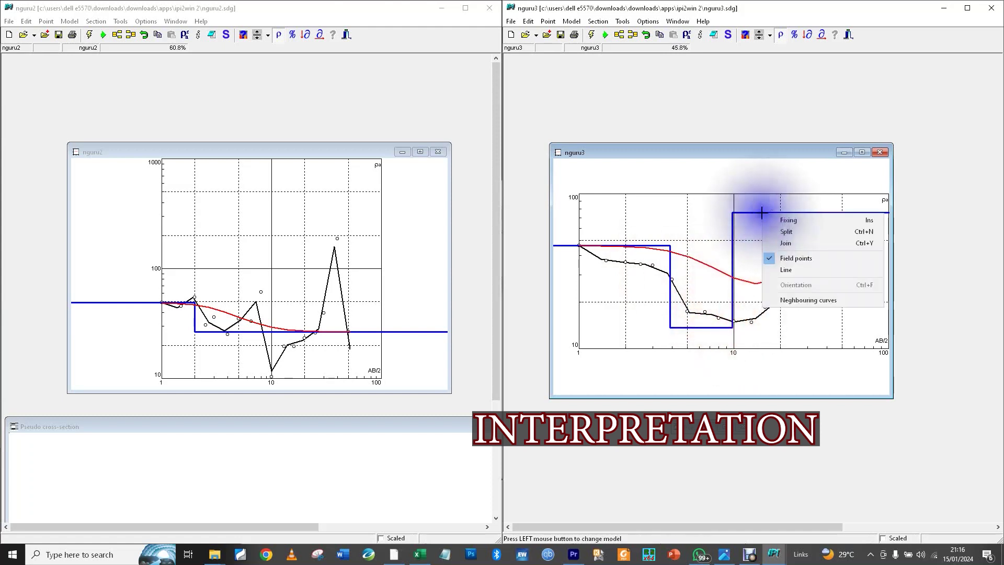
{"action": "left_click", "coordinate": [782, 232]}
{"action": "left_click_drag", "start_coordinate": [760, 256], "coordinate": [770, 277]}
{"action": "left_click_drag", "start_coordinate": [743, 329], "coordinate": [748, 317]}
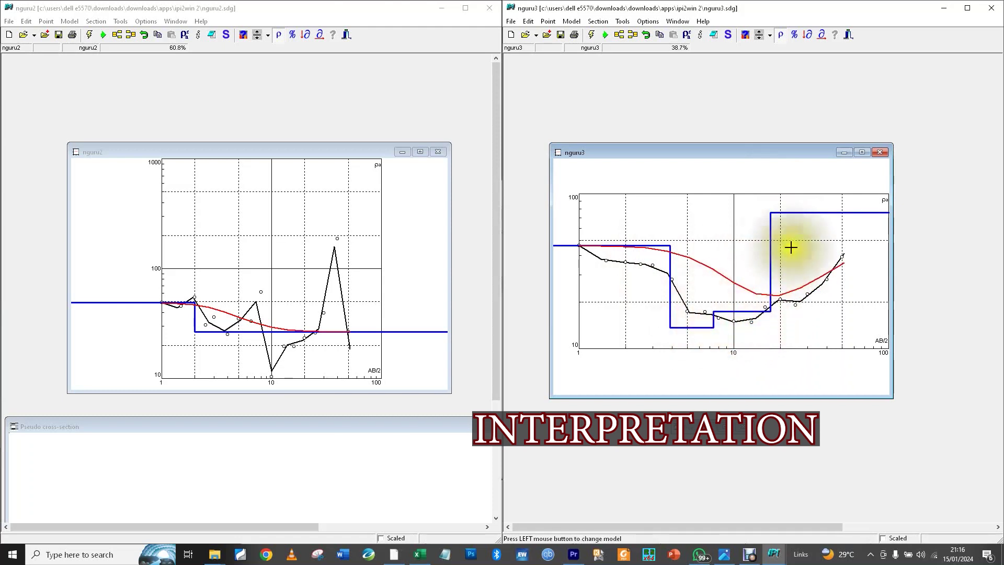
- Split the deepest nguru3 layer again, lower its resistivity to about 60, and adjust the neighbouring layers towards the field curve
{"action": "right_click", "coordinate": [787, 211]}
{"action": "left_click", "coordinate": [806, 233]}
{"action": "left_click_drag", "start_coordinate": [769, 239], "coordinate": [842, 229]}
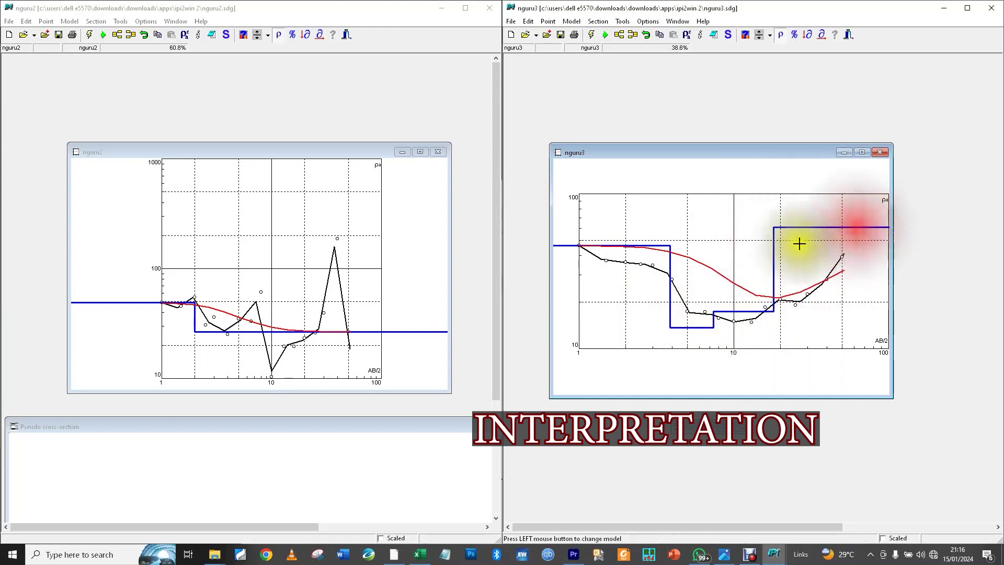
{"action": "left_click_drag", "start_coordinate": [774, 247], "coordinate": [754, 248]}
{"action": "mouse_move", "coordinate": [756, 307]}
{"action": "left_mouse_down"}
{"action": "mouse_move", "coordinate": [758, 288]}
{"action": "mouse_move", "coordinate": [765, 293]}
{"action": "left_mouse_up"}
{"action": "left_click_drag", "start_coordinate": [643, 244], "coordinate": [668, 267]}
- Add a nguru3 layer of about 37.8 resistivity between depths of about 20.3 and 43.2, and set the top layer to about 49.7
{"action": "left_click_drag", "start_coordinate": [779, 226], "coordinate": [779, 272]}
{"action": "right_click", "coordinate": [789, 220]}
{"action": "left_click", "coordinate": [804, 229]}
{"action": "left_click_drag", "start_coordinate": [814, 243], "coordinate": [832, 245]}
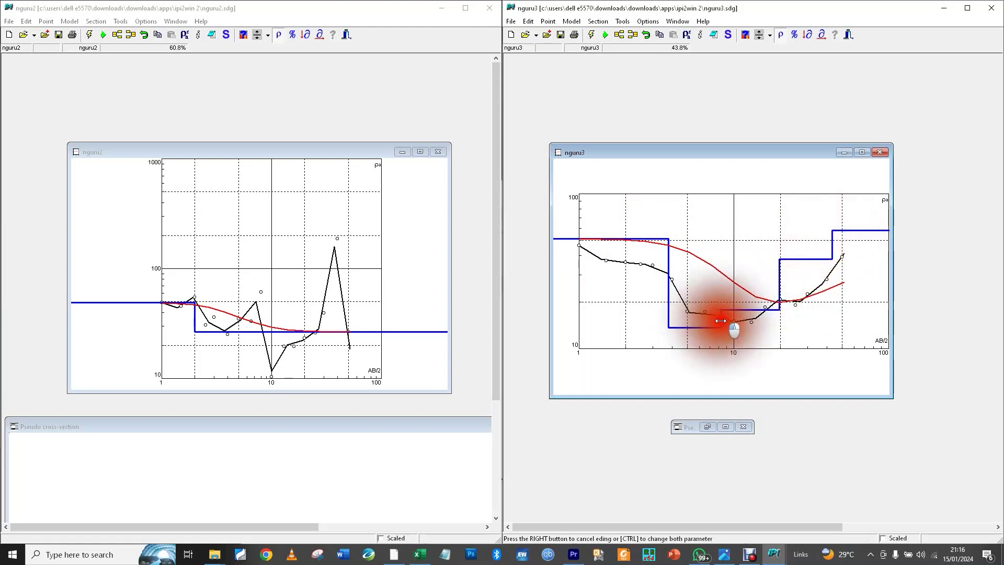
{"action": "left_click", "coordinate": [781, 280]}
{"action": "left_click", "coordinate": [620, 240]}
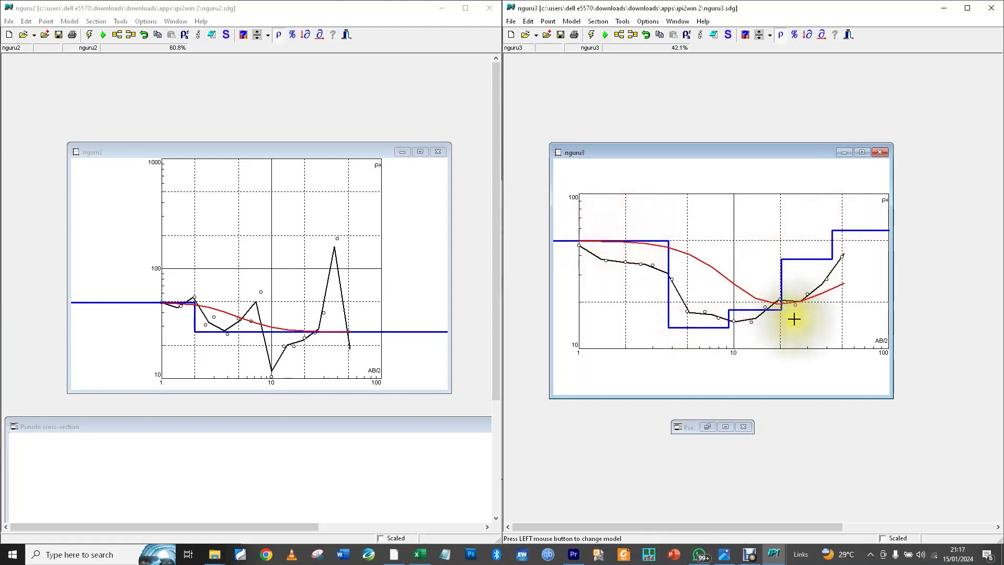
- Maximize the nguru3 program window and move its model table nearer the curve window
{"action": "left_click", "coordinate": [968, 8]}
{"action": "left_click_drag", "start_coordinate": [647, 144], "coordinate": [529, 139]}
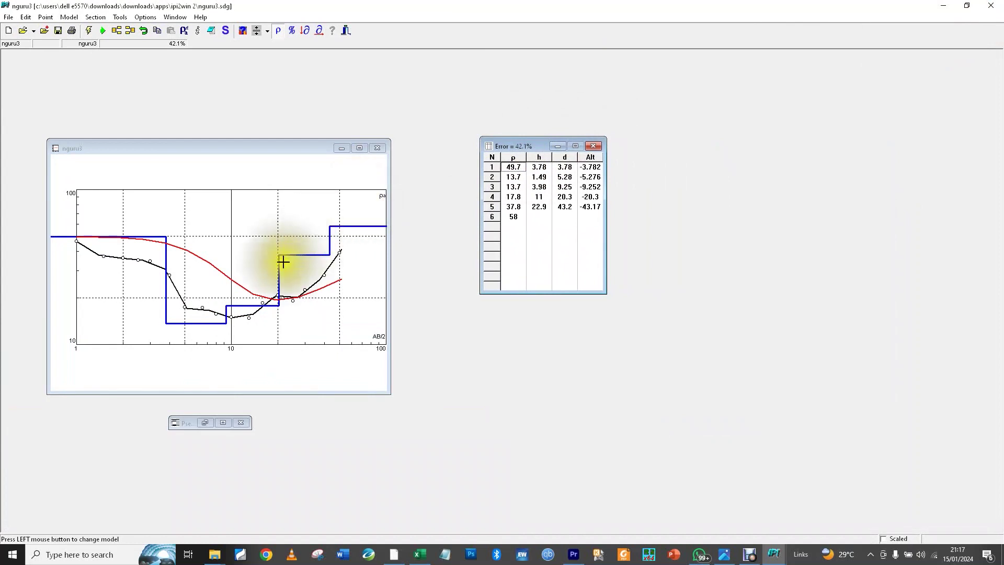
- Adjust nguru3 layer resistivities to about 33.4, 13.4, 20 and 33.7 for layers 1, 3, 4 and 5, with layer 5's base at 47.4
{"action": "left_click_drag", "start_coordinate": [268, 306], "coordinate": [268, 302]}
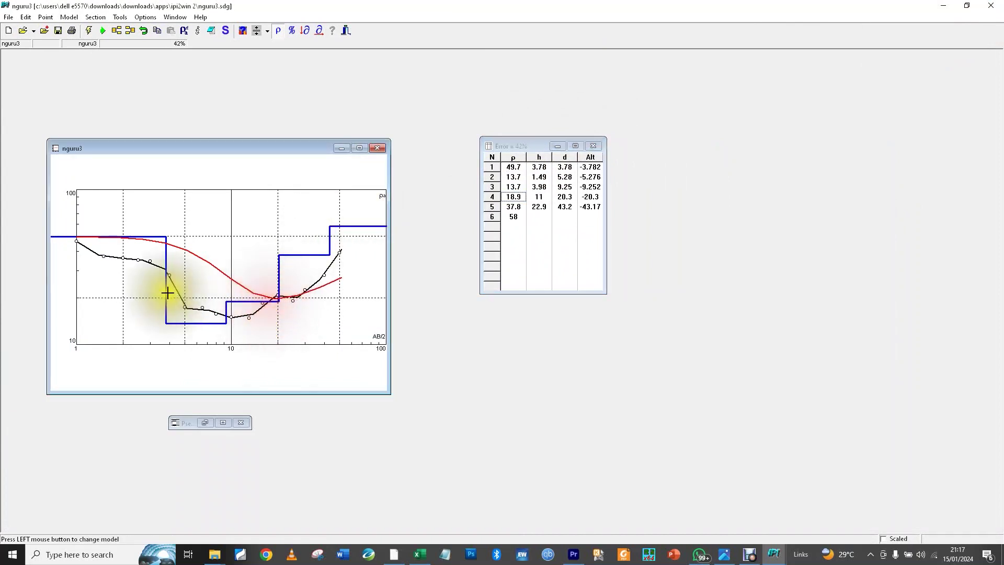
{"action": "left_click_drag", "start_coordinate": [149, 237], "coordinate": [149, 259]}
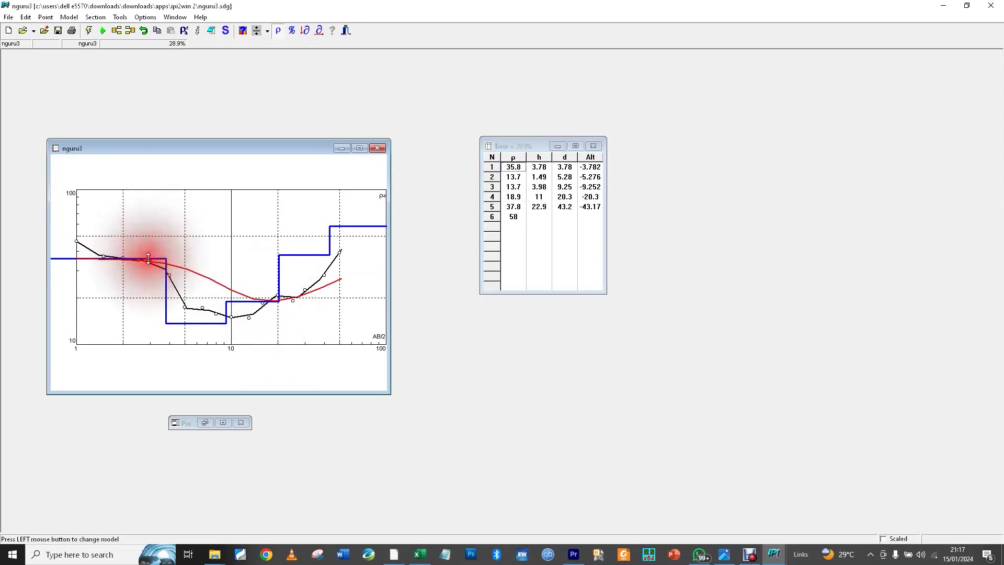
{"action": "left_click", "coordinate": [526, 144]}
{"action": "left_click_drag", "start_coordinate": [140, 258], "coordinate": [147, 265]}
{"action": "left_click_drag", "start_coordinate": [190, 321], "coordinate": [190, 324]}
{"action": "left_click_drag", "start_coordinate": [252, 301], "coordinate": [336, 193]}
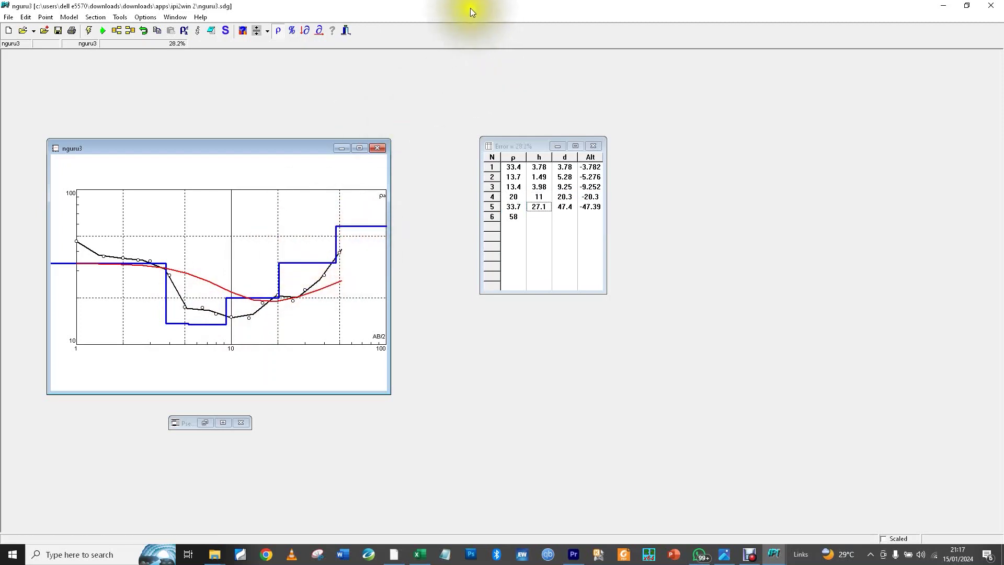
- Move the nguru3 window aside, split the deepest nguru2 layer, and shift the boundary below nguru2's top layer deeper
{"action": "left_click_drag", "start_coordinate": [413, 9], "coordinate": [792, 56]}
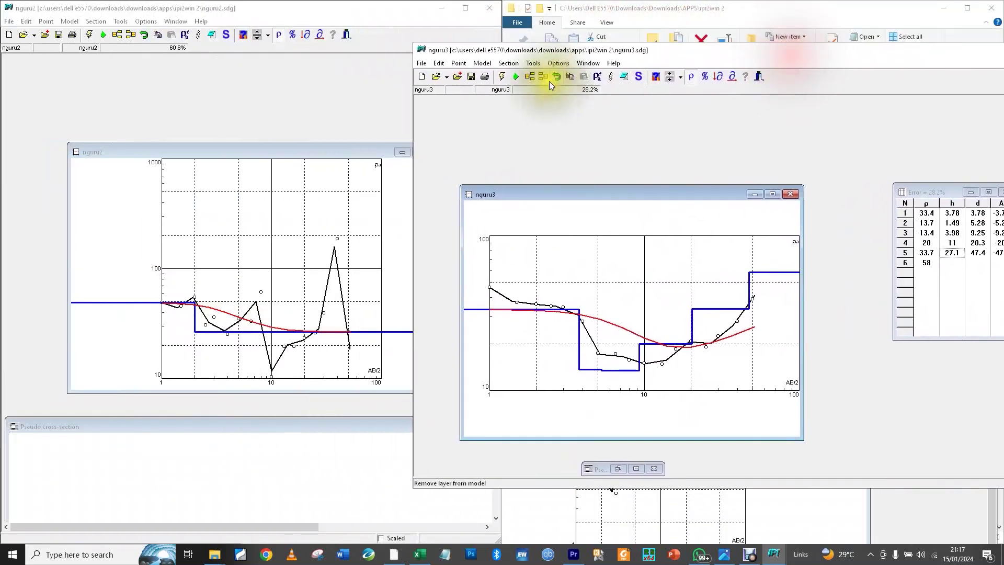
{"action": "left_click", "coordinate": [308, 10]}
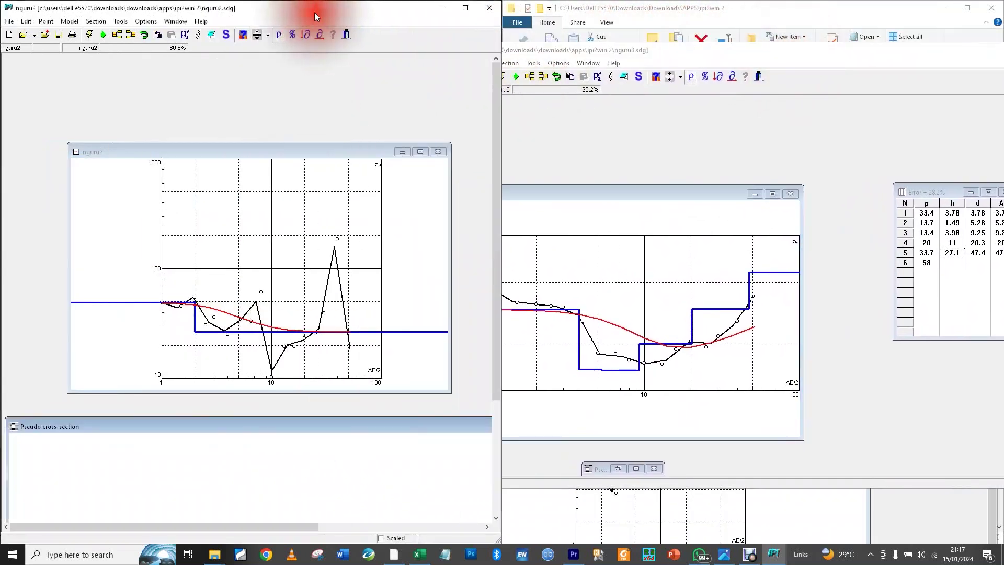
{"action": "right_click", "coordinate": [224, 331]}
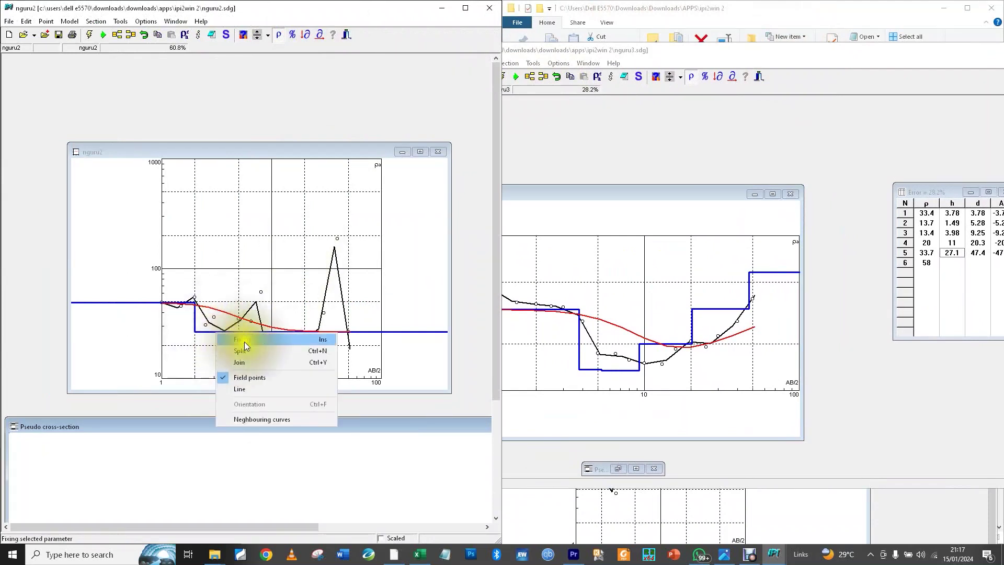
{"action": "left_click", "coordinate": [247, 354]}
{"action": "left_click", "coordinate": [195, 317]}
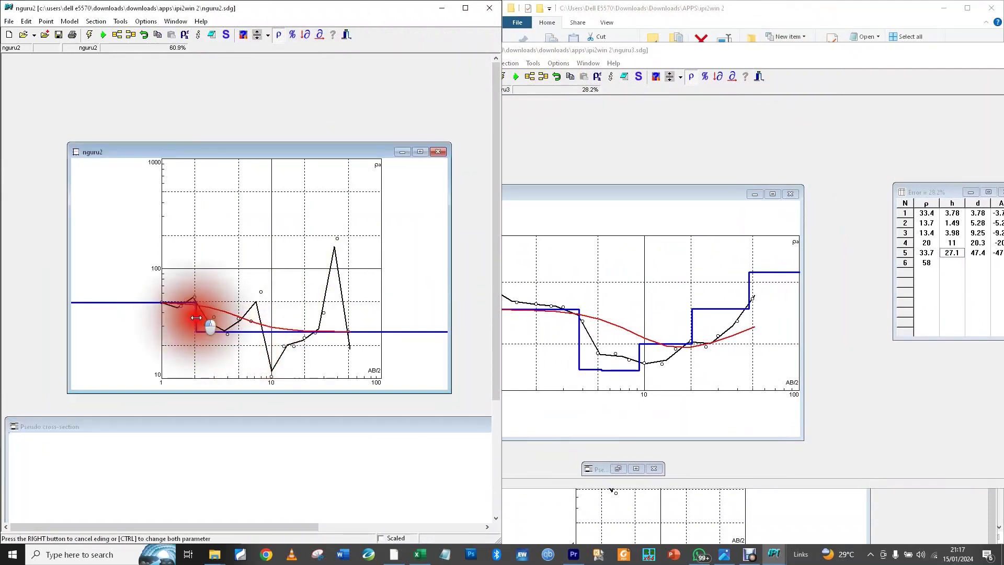
{"action": "left_click_drag", "start_coordinate": [195, 314], "coordinate": [218, 324]}
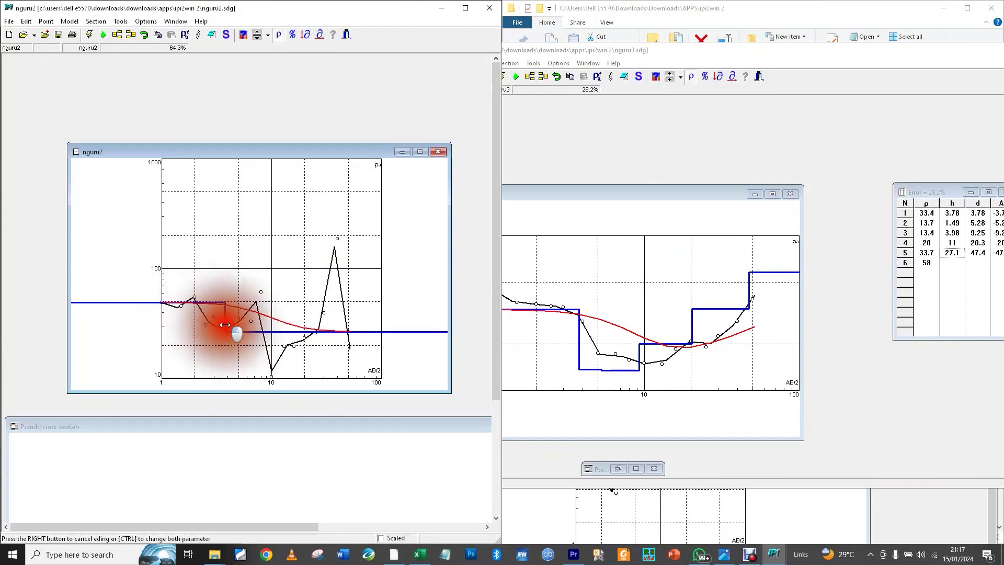
- Split the deepest nguru2 layer again, lower the bottom layer's resistivity, and reshape the layers above it towards the field curve
{"action": "right_click", "coordinate": [263, 330]}
{"action": "left_click", "coordinate": [290, 350]}
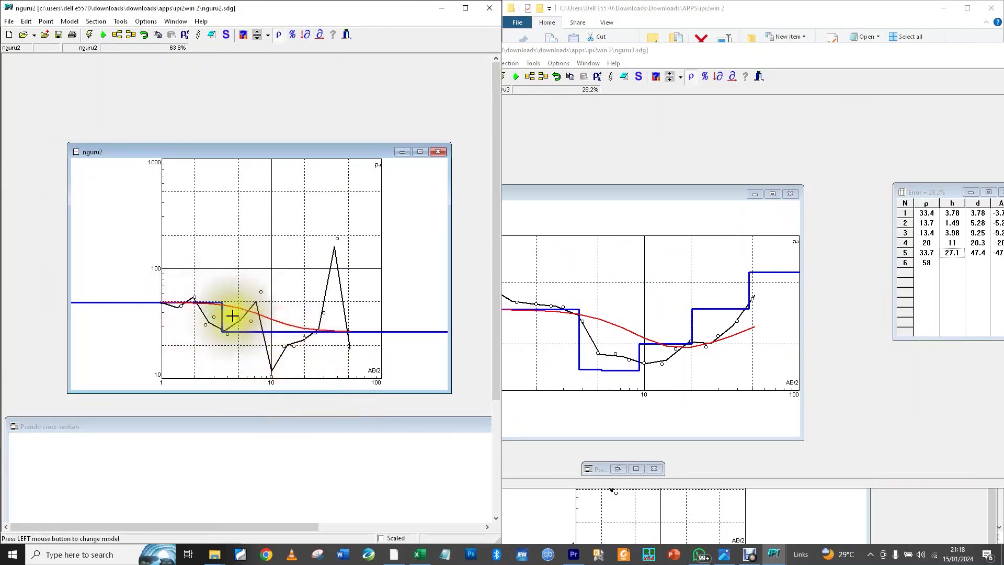
{"action": "left_click_drag", "start_coordinate": [294, 335], "coordinate": [289, 342]}
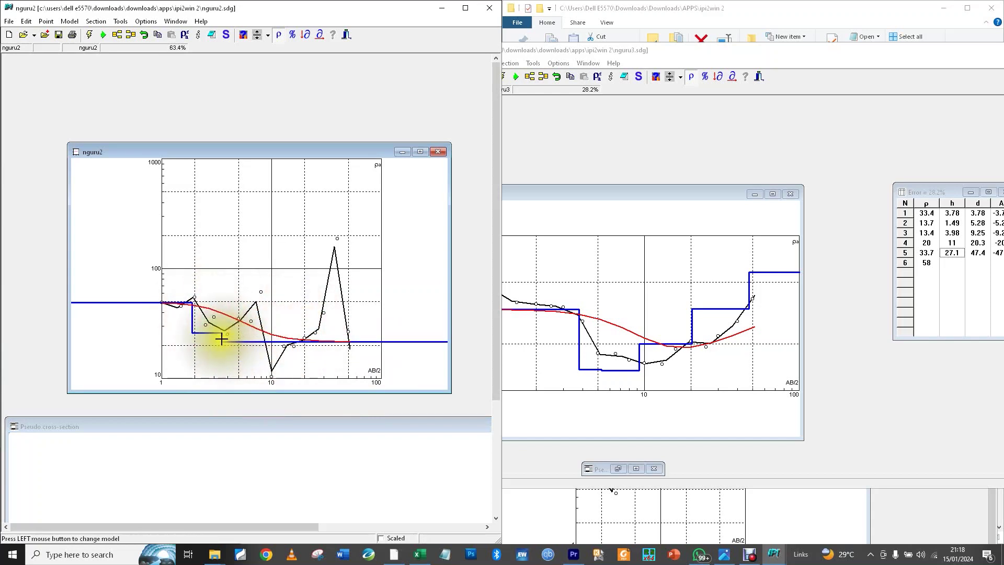
{"action": "left_click_drag", "start_coordinate": [285, 338], "coordinate": [291, 352]}
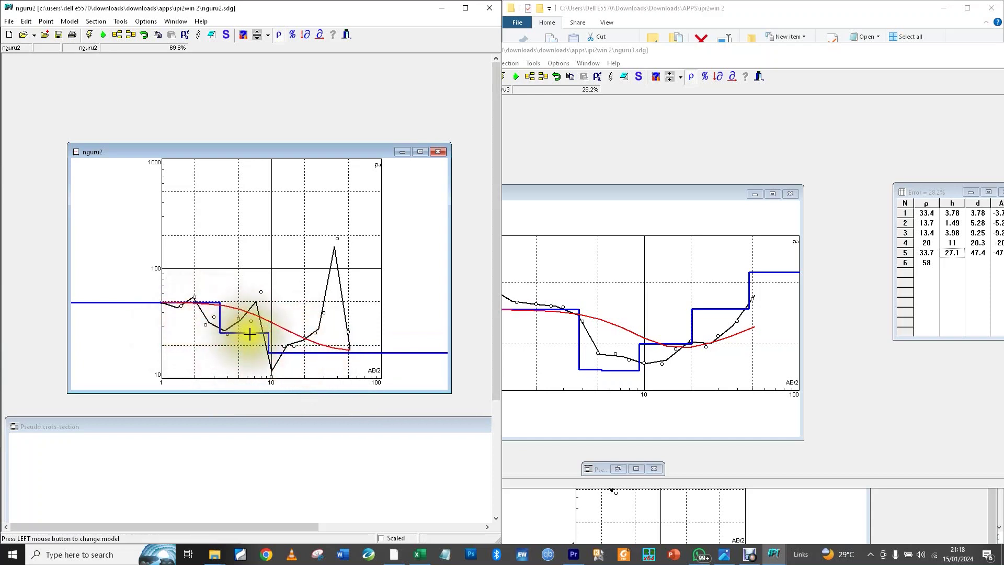
{"action": "mouse_move", "coordinate": [261, 333]}
{"action": "left_mouse_down"}
{"action": "mouse_move", "coordinate": [272, 264]}
{"action": "mouse_move", "coordinate": [272, 322]}
{"action": "left_mouse_up"}
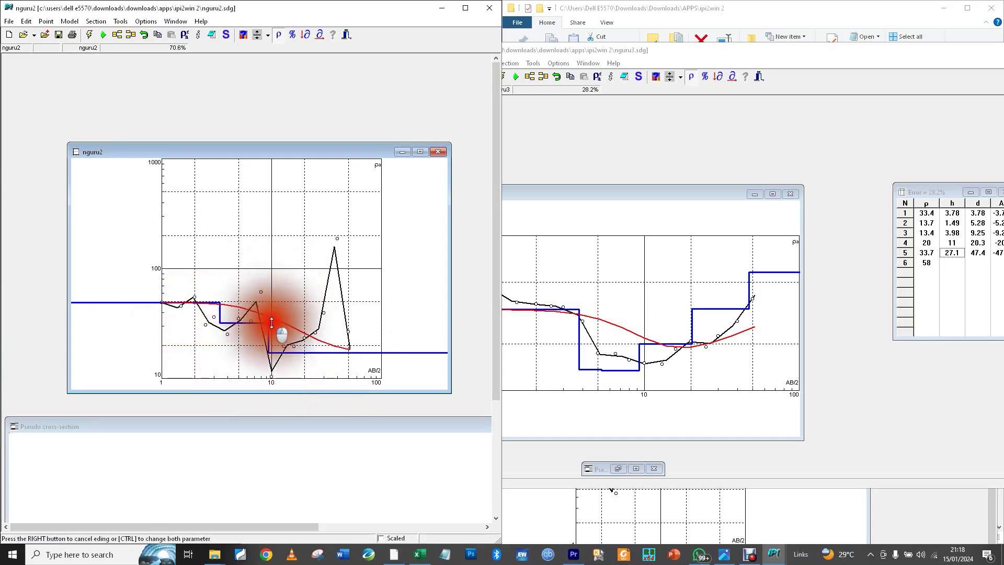
{"action": "left_click_drag", "start_coordinate": [209, 303], "coordinate": [209, 320]}
{"action": "left_click_drag", "start_coordinate": [148, 302], "coordinate": [197, 310]}
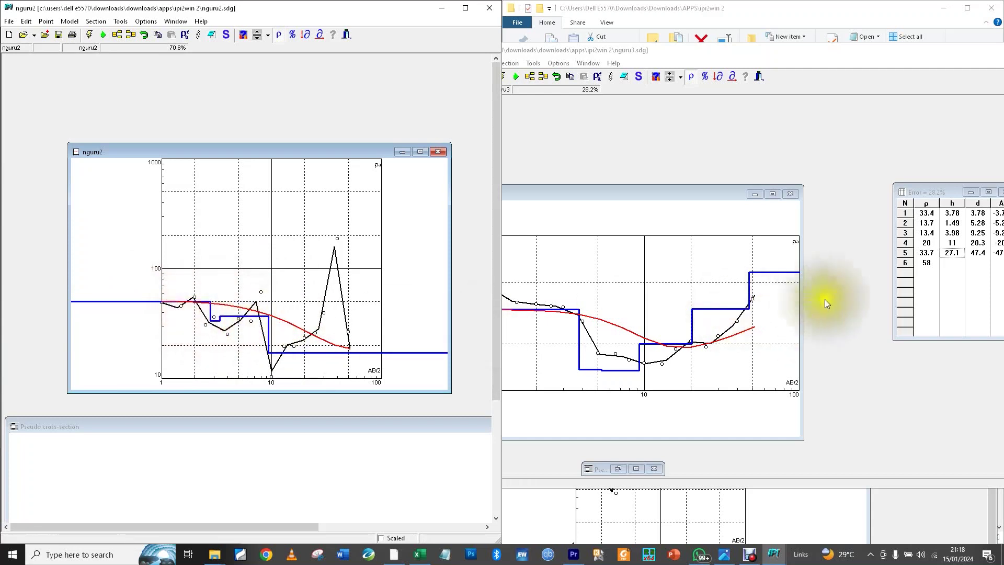
- Join the second nguru3 layer with the layer directly below it
{"action": "left_click", "coordinate": [591, 372]}
{"action": "right_click", "coordinate": [588, 364]}
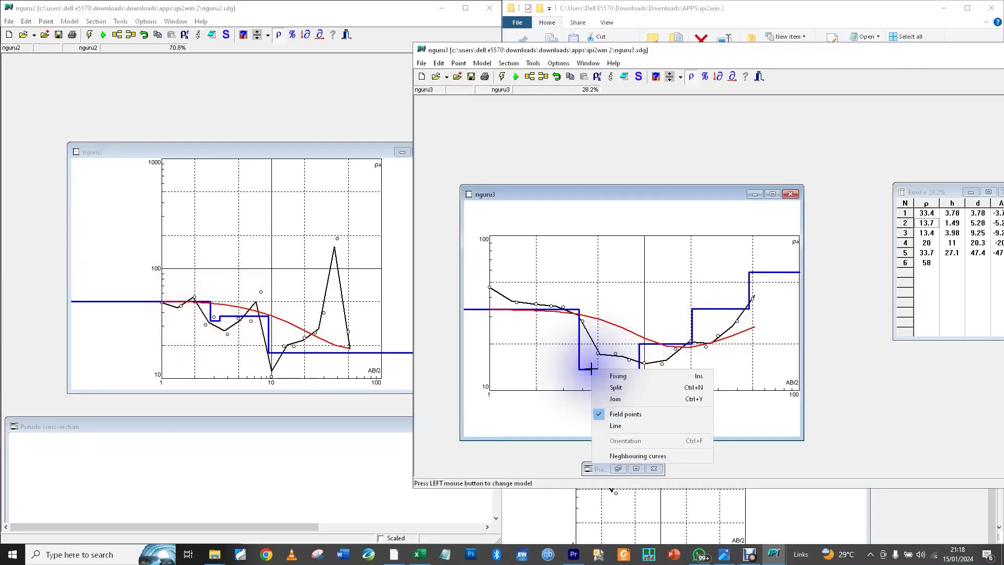
{"action": "left_click", "coordinate": [613, 396]}
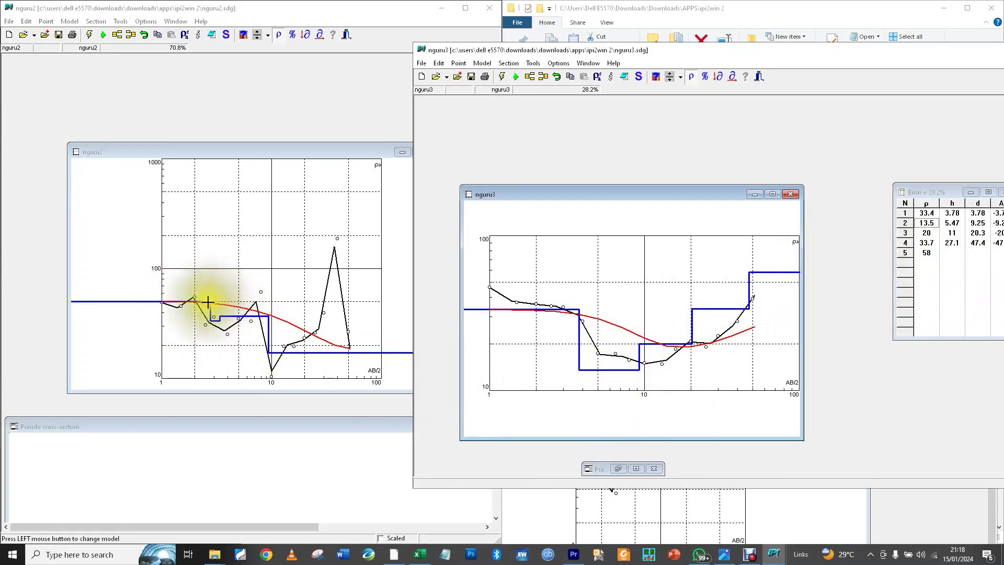
- Reshape nguru2 into resistivities of about 50.1, 32, 15.8 and 65.2, with layer bases at about 3.3, 7.86 and 26.2
{"action": "left_click", "coordinate": [275, 329]}
{"action": "left_click", "coordinate": [246, 318]}
{"action": "left_click_drag", "start_coordinate": [246, 318], "coordinate": [251, 322]}
{"action": "left_click", "coordinate": [253, 320]}
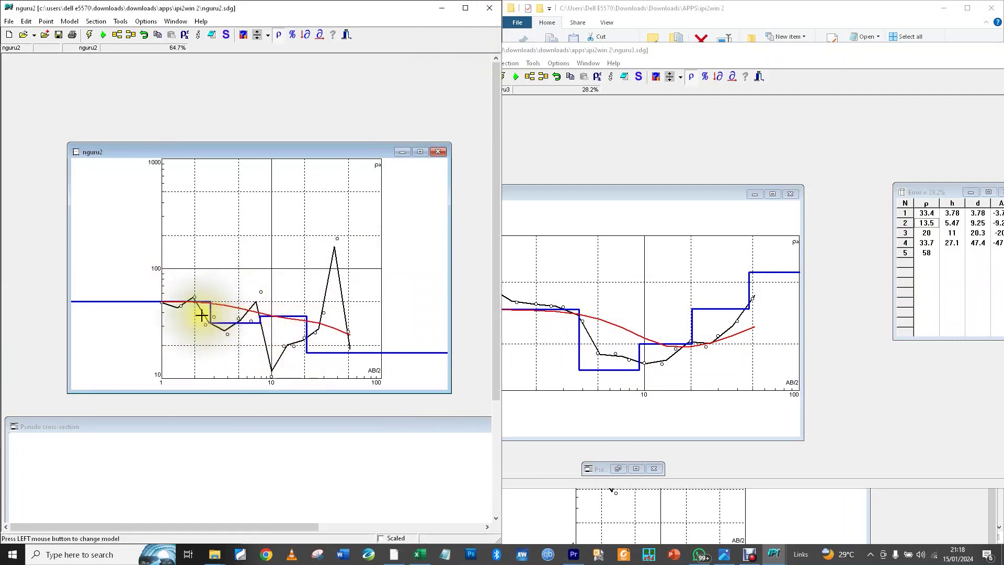
{"action": "left_click_drag", "start_coordinate": [211, 313], "coordinate": [218, 314]}
{"action": "left_click", "coordinate": [248, 322]}
{"action": "left_click_drag", "start_coordinate": [287, 317], "coordinate": [348, 288]}
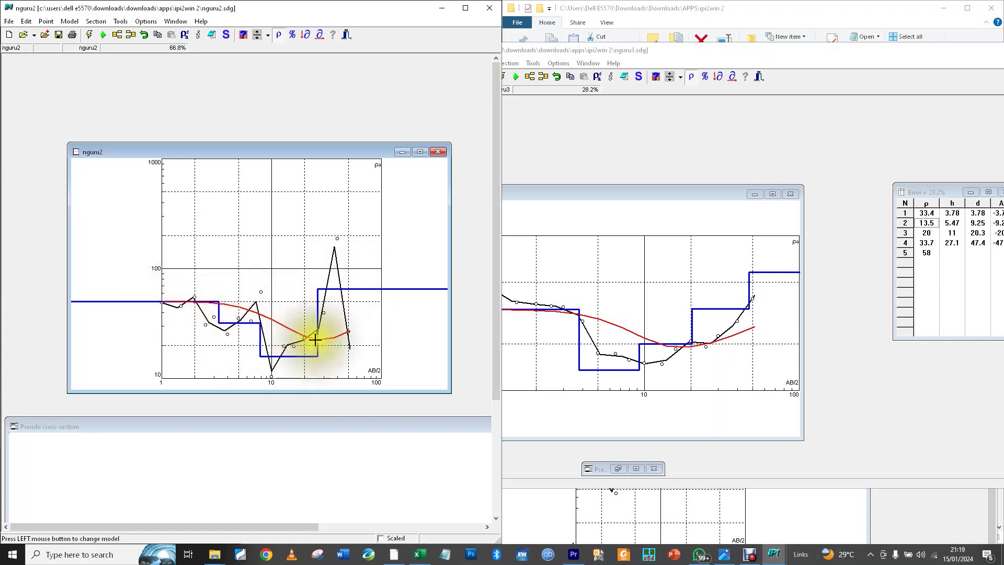
- Split the deepest nguru2 layer so about 65.2 spans depths 22.3 to 65.6, above a bottom layer of about 38.1
{"action": "left_click", "coordinate": [460, 9]}
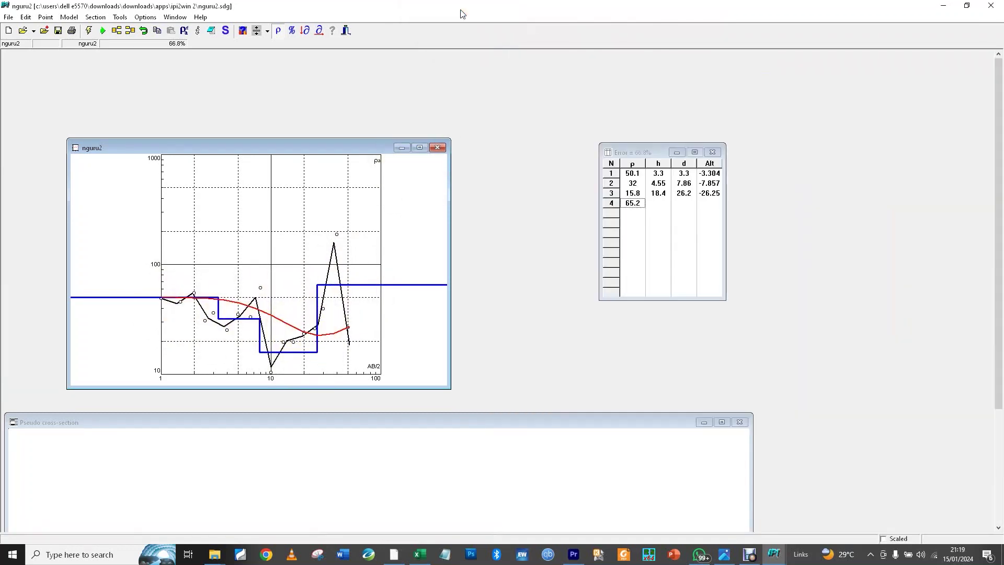
{"action": "left_click", "coordinate": [968, 6]}
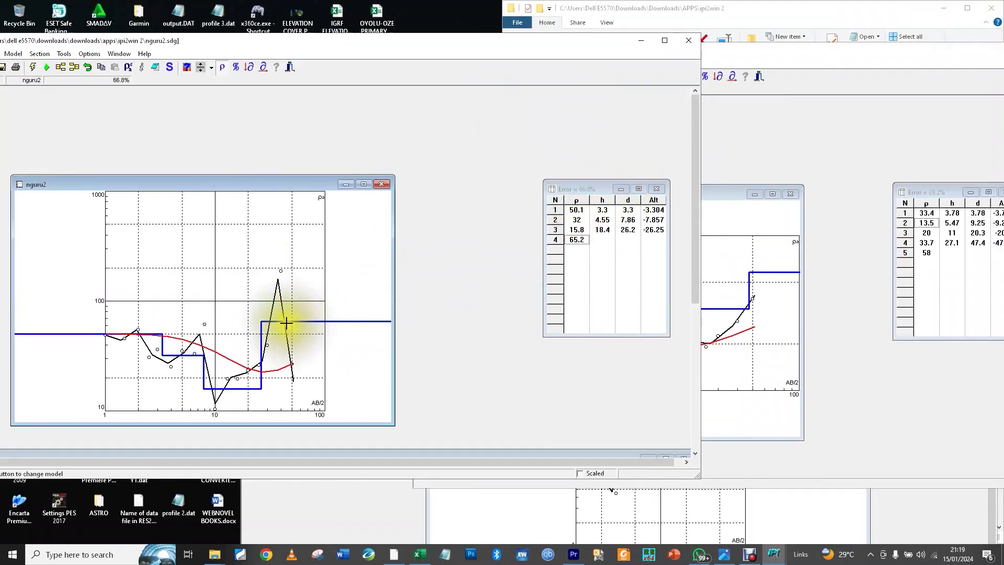
{"action": "right_click", "coordinate": [319, 323]}
{"action": "left_click", "coordinate": [340, 339]}
{"action": "left_click_drag", "start_coordinate": [305, 325], "coordinate": [254, 343]}
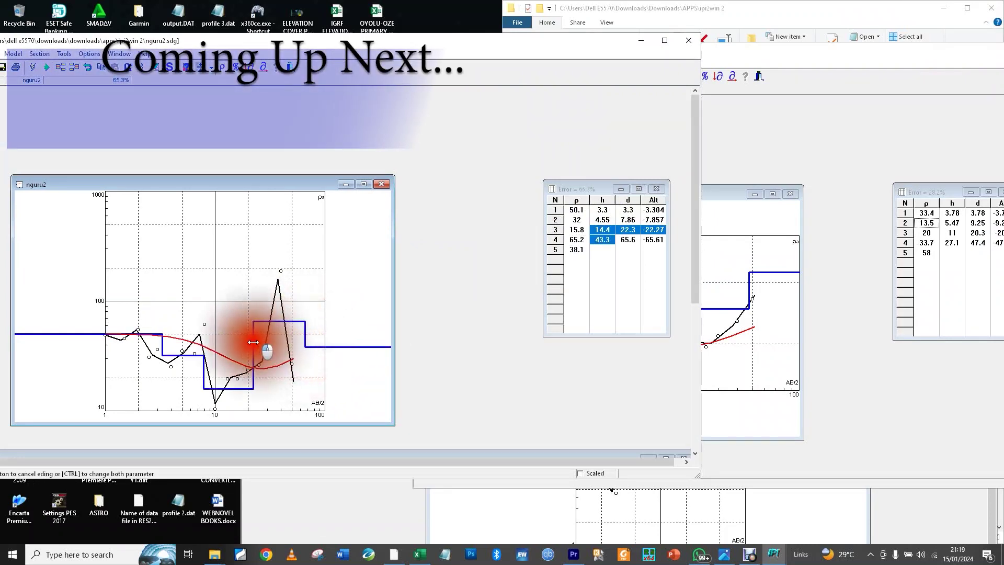
- Tile the nguru2 window on one half of the screen and move the nguru3 curve window next to its model table
{"action": "key", "text": "super+Right"}
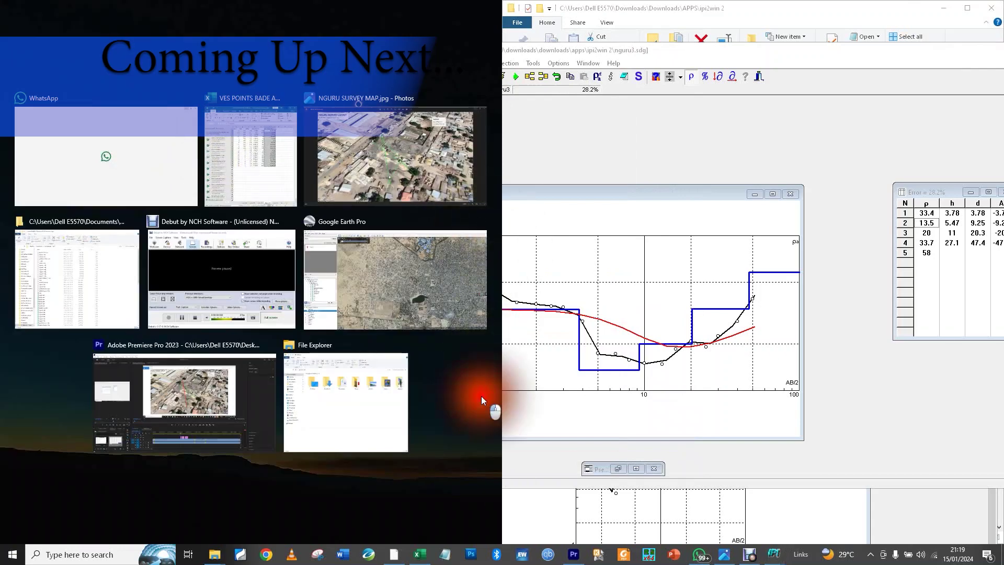
{"action": "left_click", "coordinate": [478, 393]}
{"action": "left_click_drag", "start_coordinate": [635, 195], "coordinate": [722, 180]}
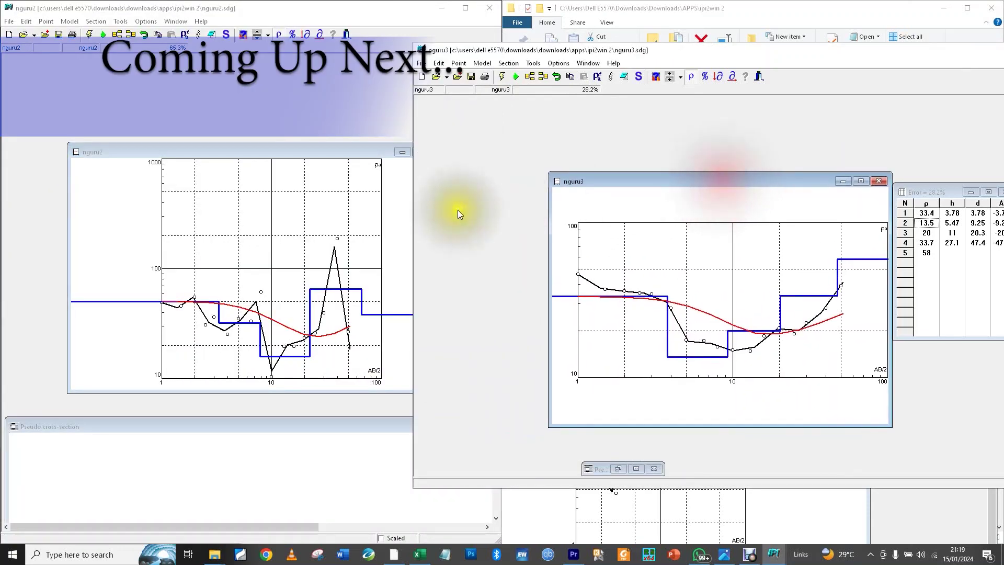
{"action": "left_click", "coordinate": [179, 322]}
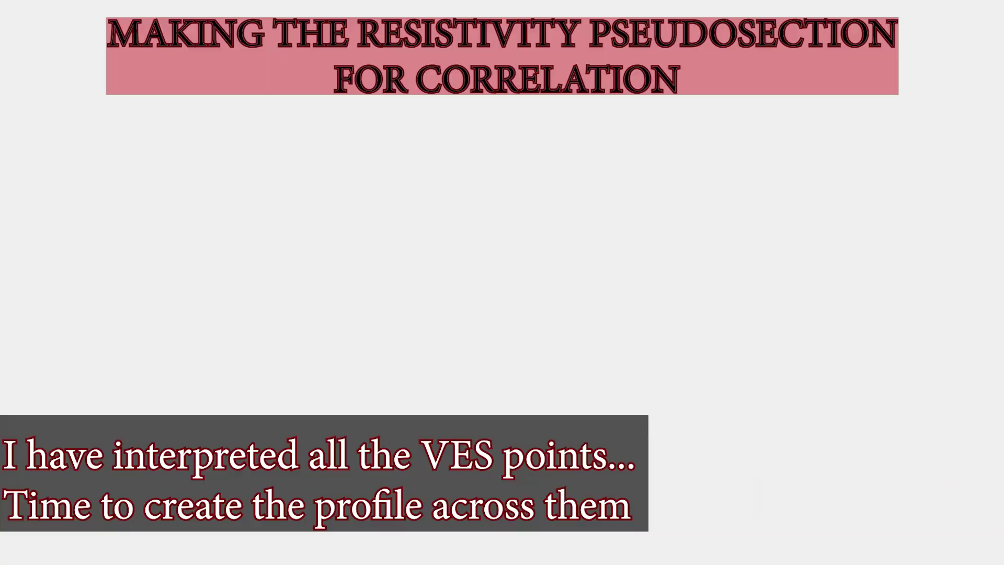
{"action": "left_click", "coordinate": [12, 19]}
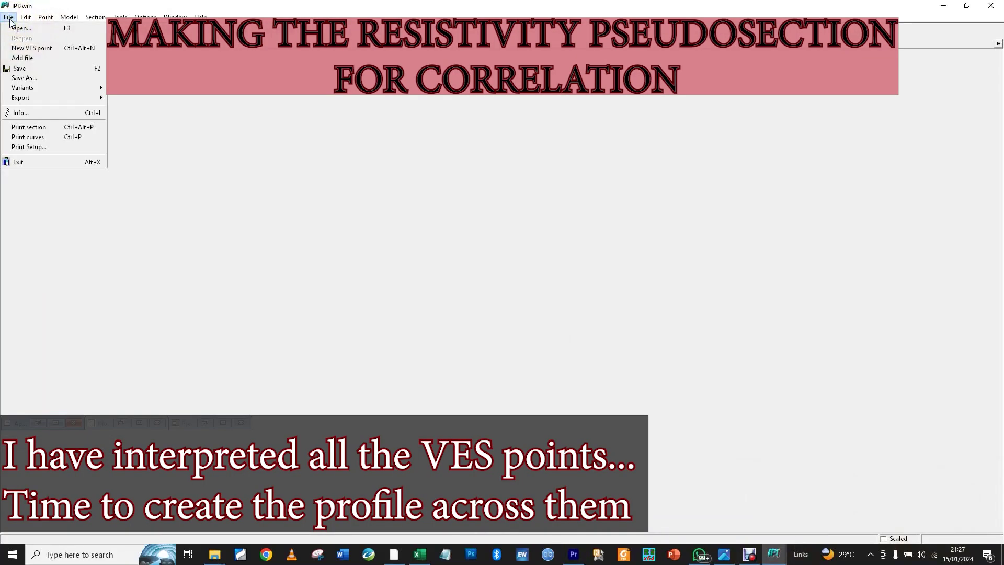
{"action": "left_click", "coordinate": [11, 25]}
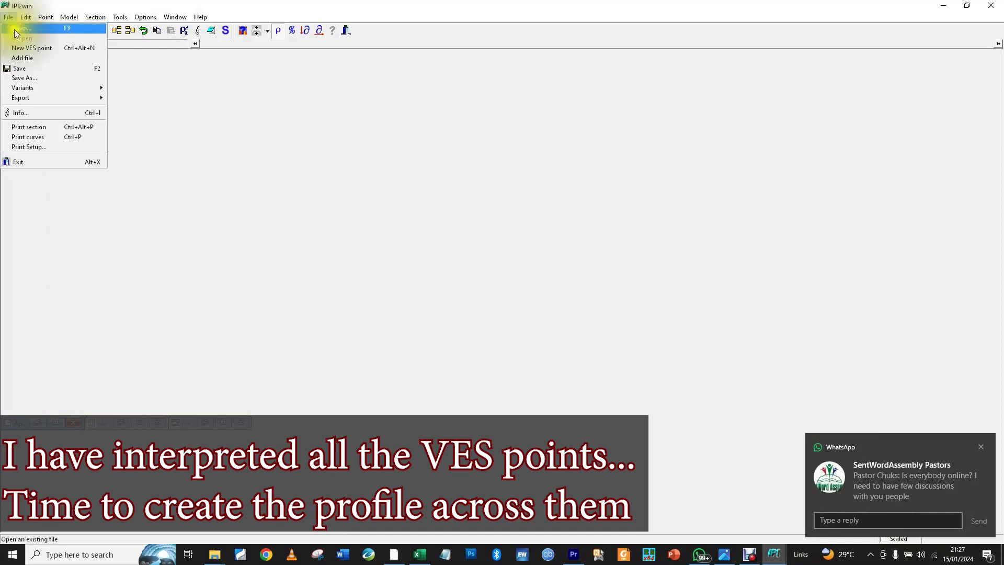
{"action": "left_click", "coordinate": [23, 48]}
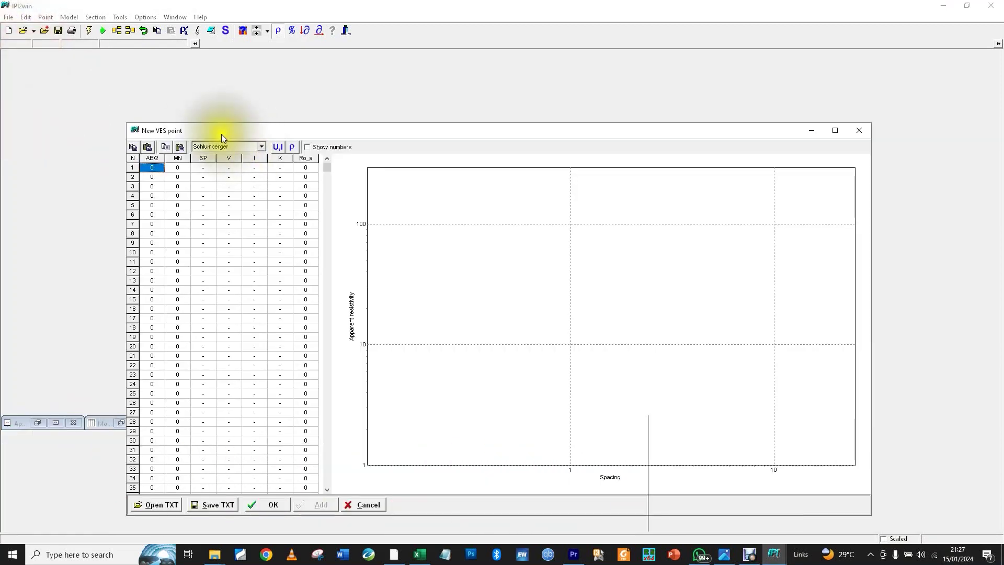
{"action": "left_click", "coordinate": [859, 130]}
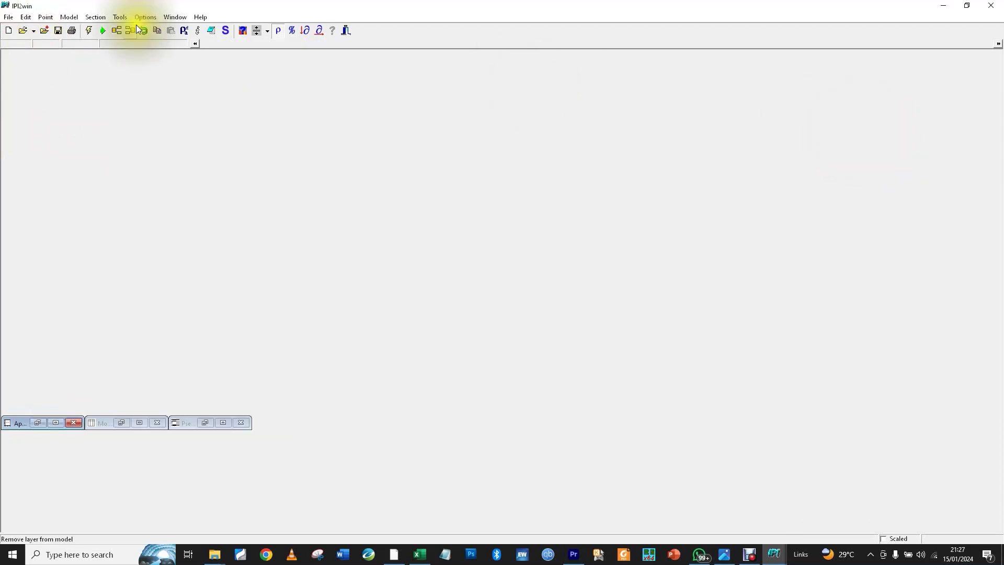
- Consult the Nguru survey layout map for the profile line, and add nguru7.dat as the profile's first VES file
{"action": "left_click", "coordinate": [8, 17]}
{"action": "left_click", "coordinate": [19, 58]}
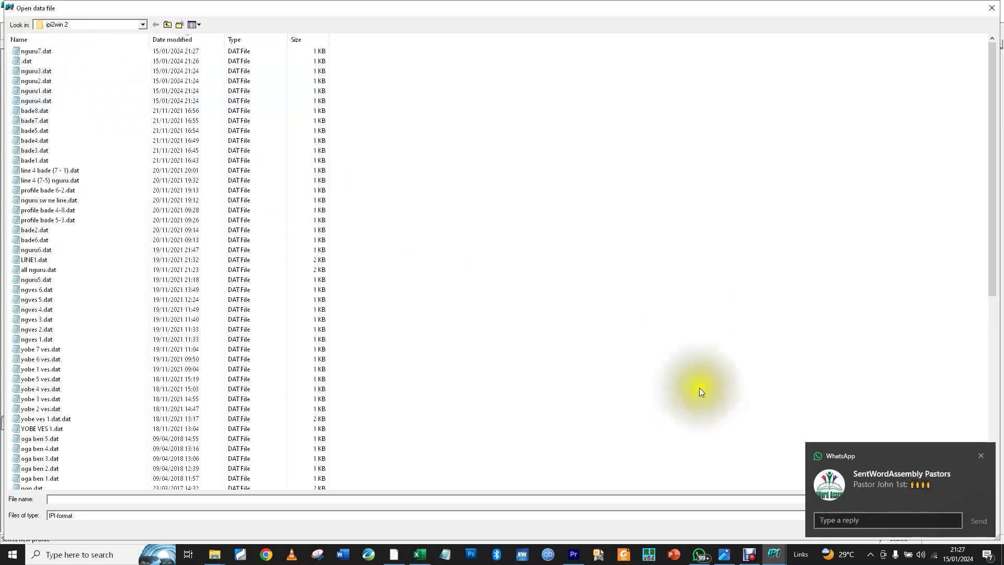
{"action": "mouse_move", "coordinate": [774, 554]}
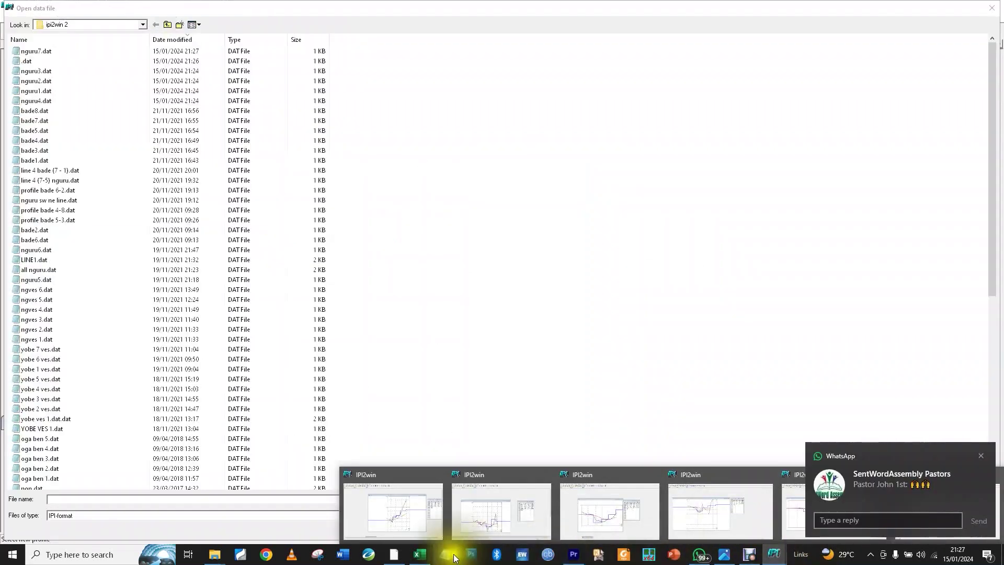
{"action": "left_click", "coordinate": [418, 558]}
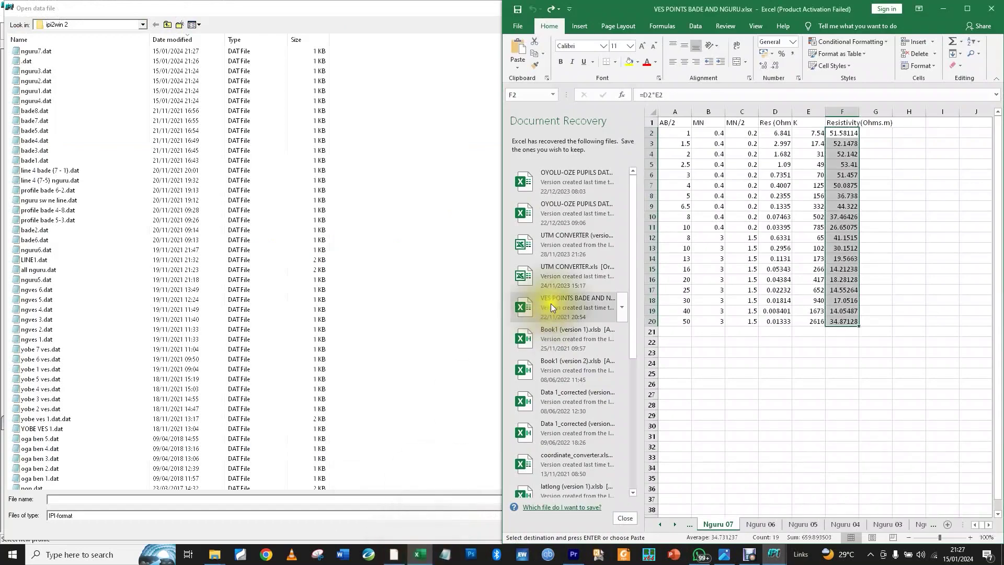
{"action": "left_click", "coordinate": [725, 555]}
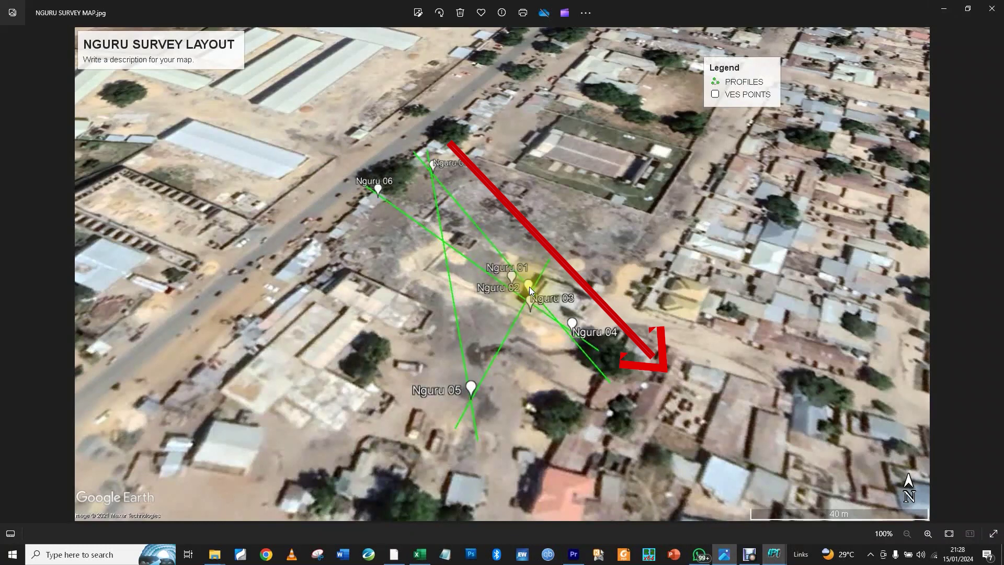
{"action": "left_click", "coordinate": [943, 9]}
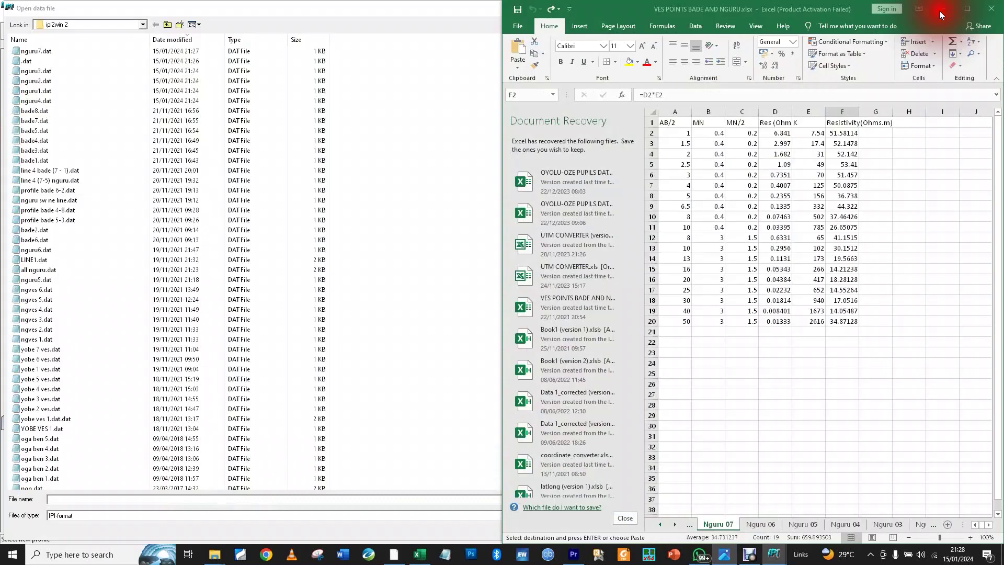
{"action": "left_click", "coordinate": [46, 50]}
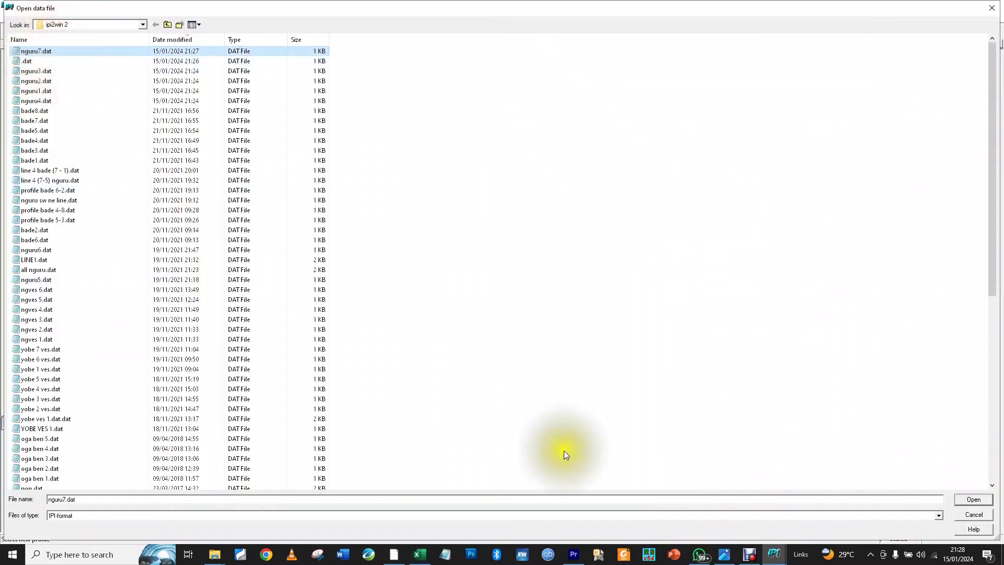
{"action": "left_click", "coordinate": [971, 500]}
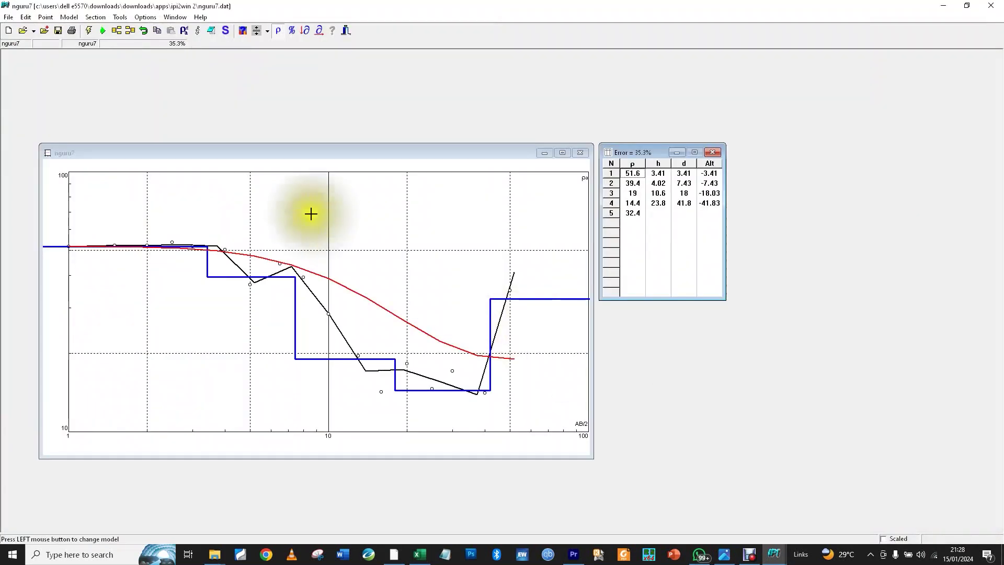
- Check the Nguru survey layout map for the next point on the line, and add nguru1.dat to the nguru7 profile
{"action": "left_click", "coordinate": [9, 17]}
{"action": "left_click", "coordinate": [29, 57]}
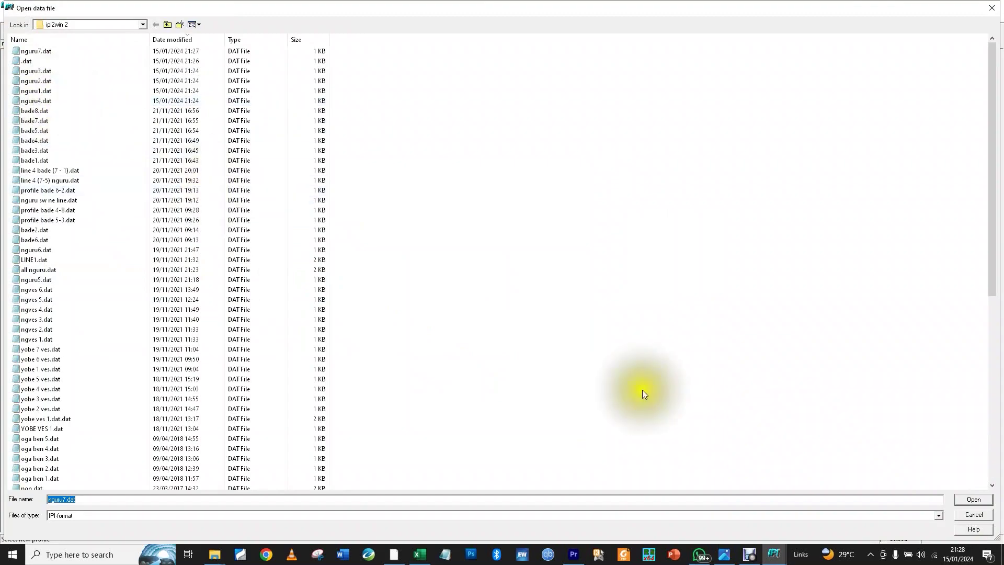
{"action": "left_click", "coordinate": [732, 556]}
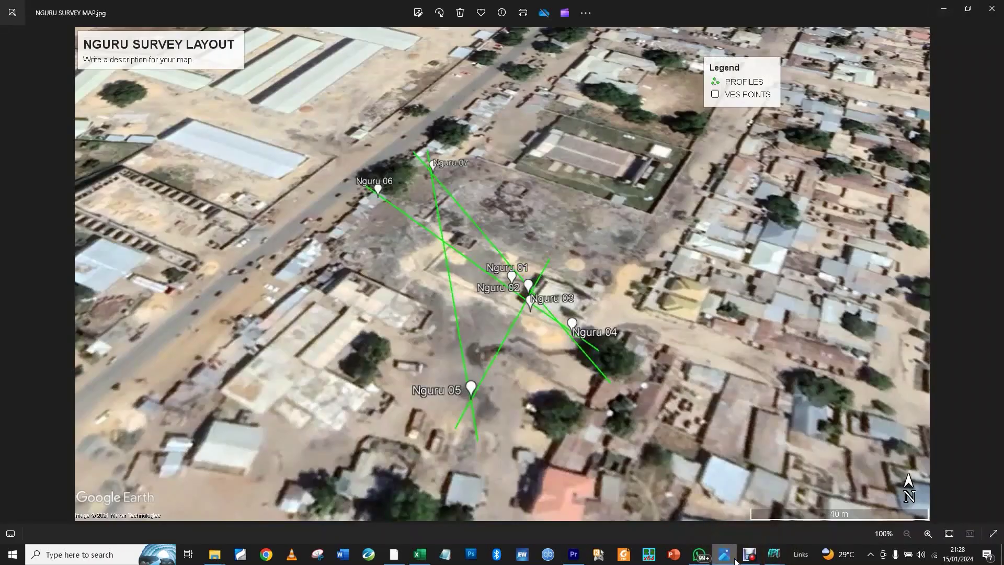
{"action": "left_click", "coordinate": [735, 559]}
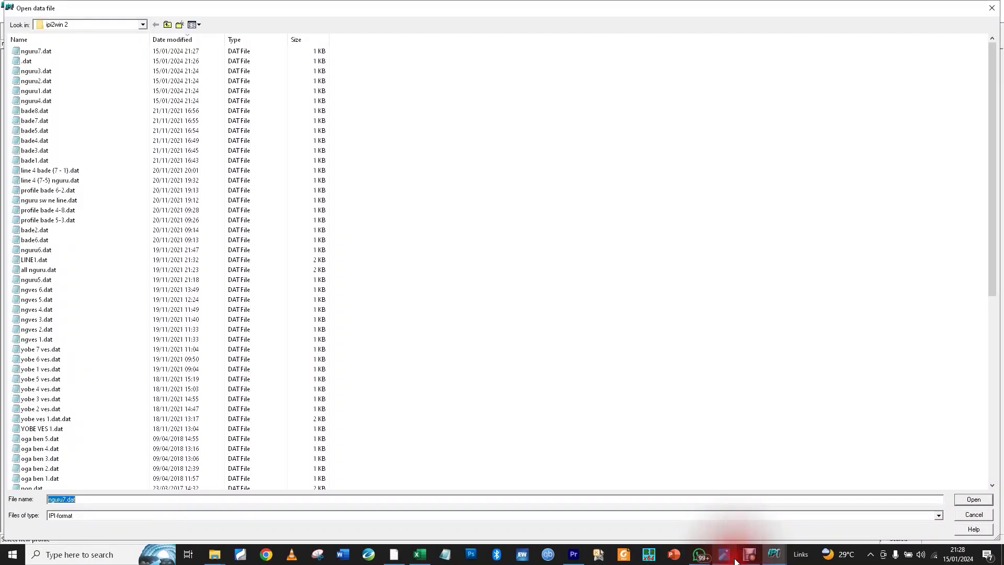
{"action": "left_click", "coordinate": [45, 93]}
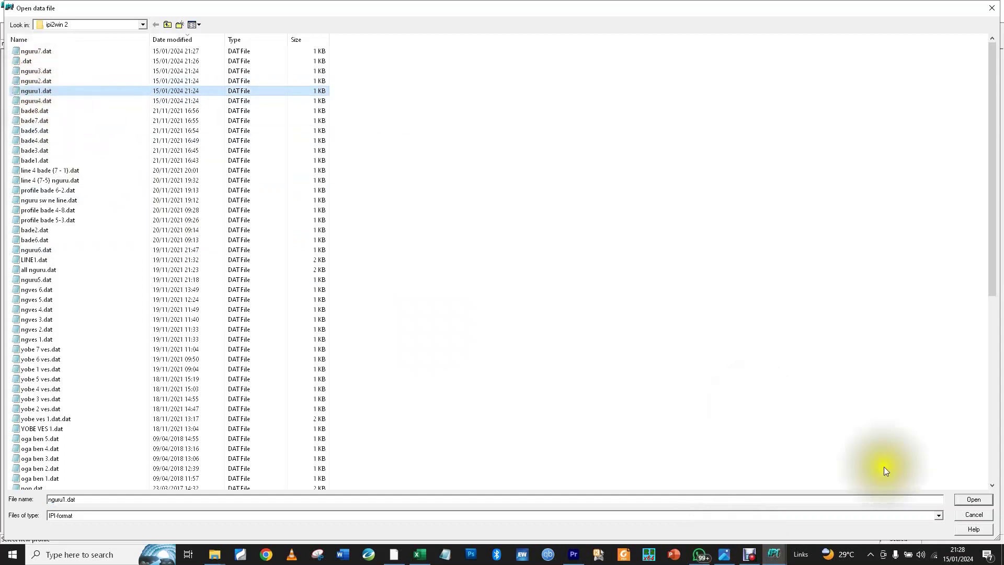
{"action": "left_click", "coordinate": [973, 498]}
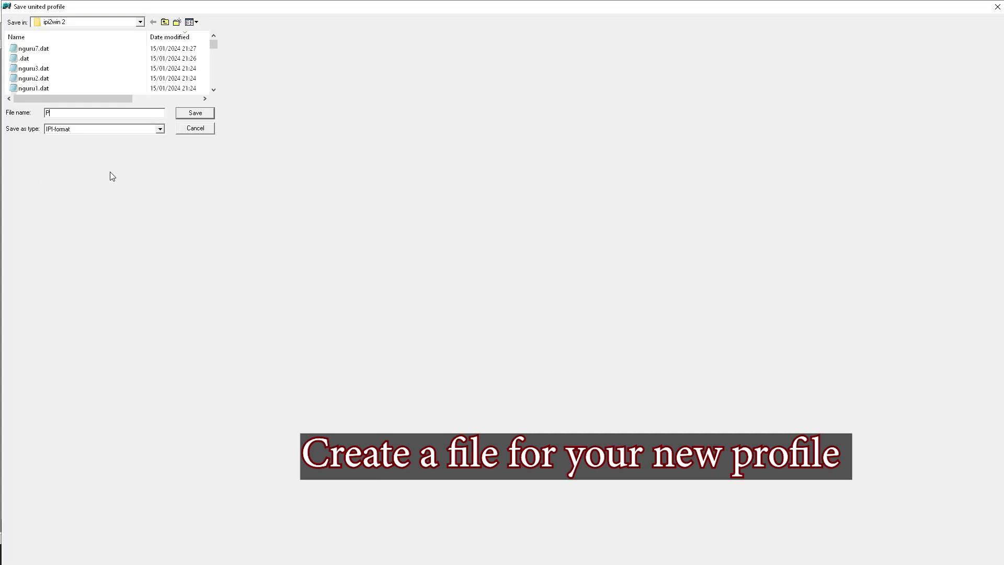
- Save the united profile as PRO 7,1,2,3,4 and accept its Schlumberger information with nguru7 and nguru1
{"action": "type", "text": "RO"}
{"action": "key", "text": "Escape"}
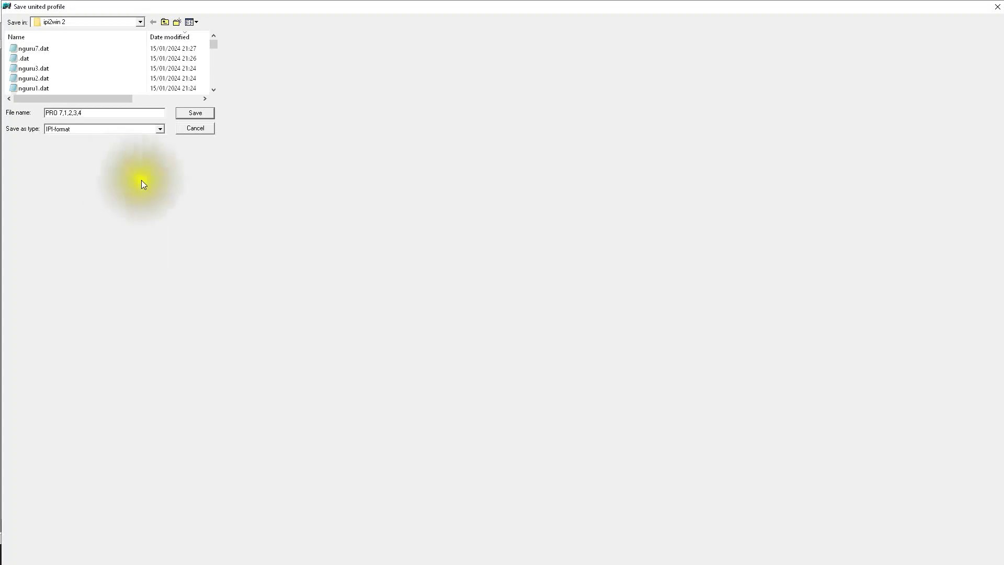
{"action": "left_click", "coordinate": [200, 113]}
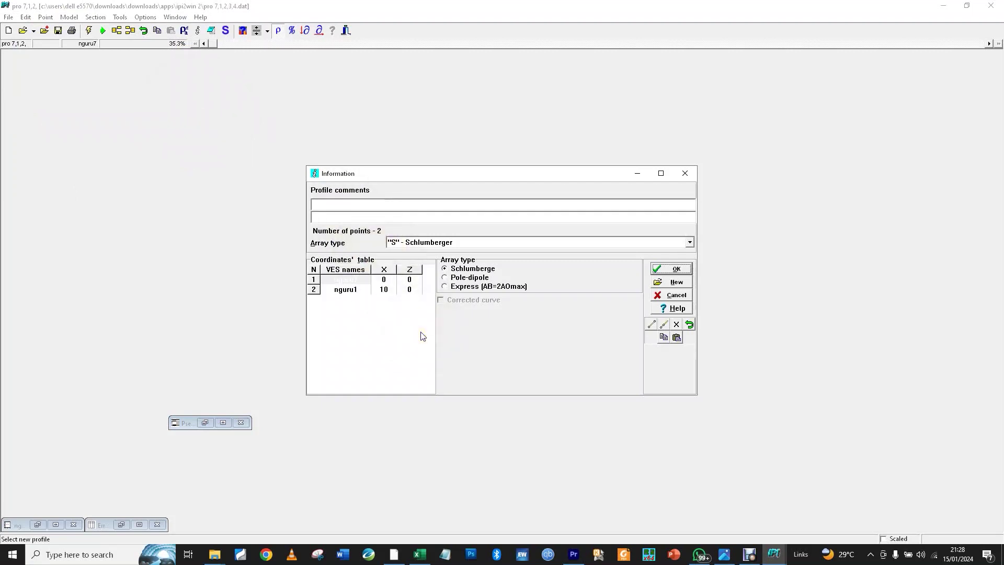
{"action": "left_click", "coordinate": [344, 282]}
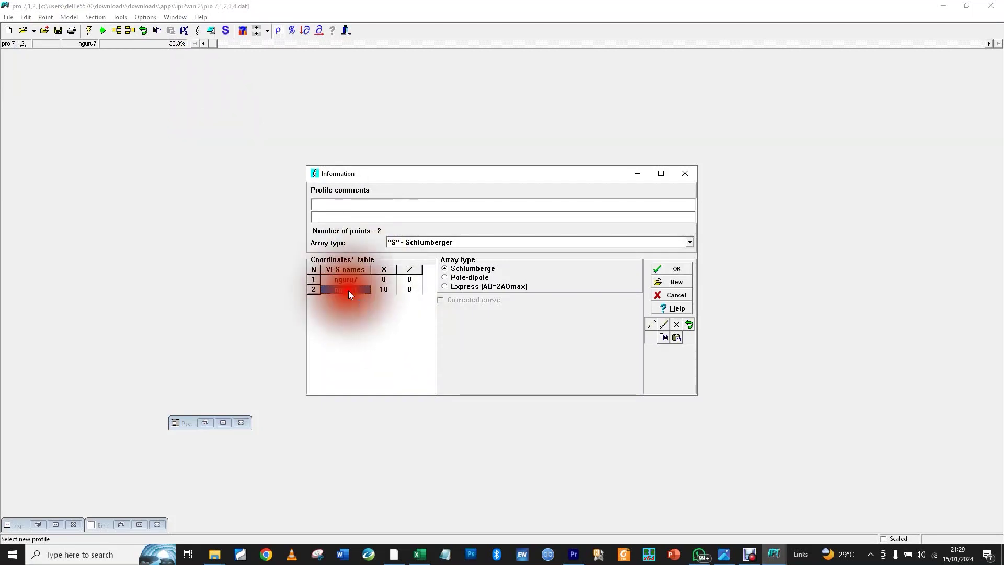
{"action": "left_click", "coordinate": [359, 296]}
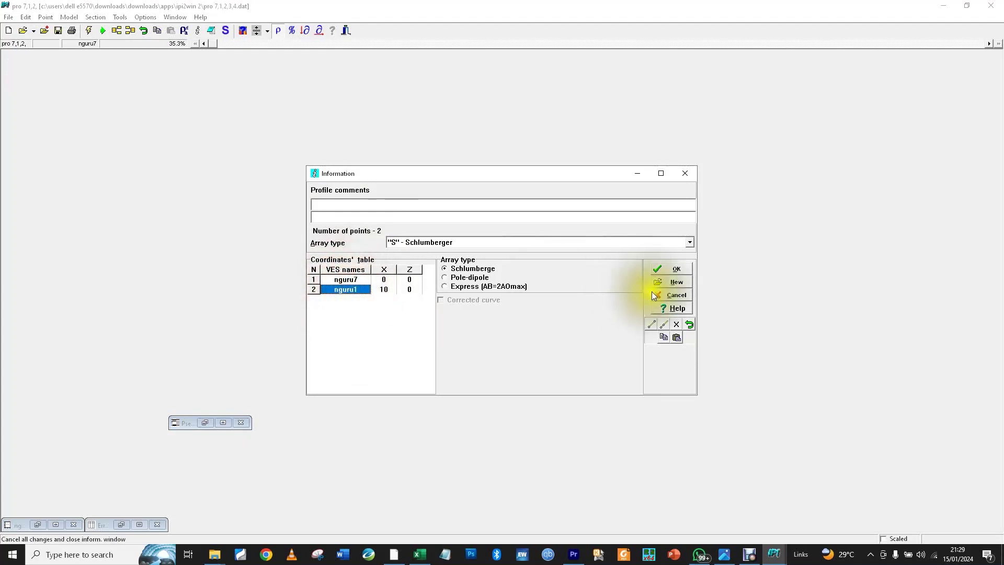
{"action": "left_click", "coordinate": [666, 269]}
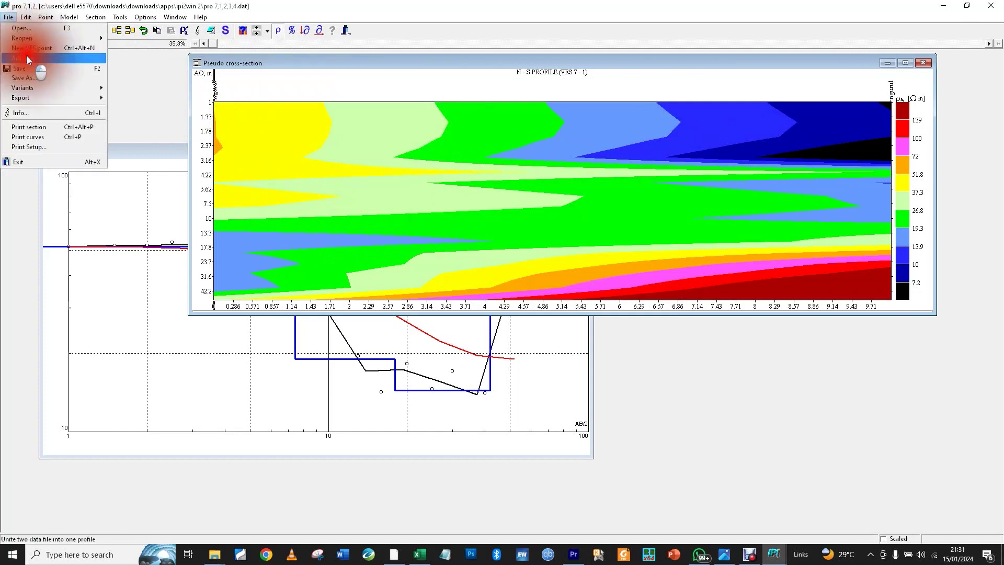
- Add nguru2.dat to the profile, replacing the existing PRO 7,1,2,3,4.dat file
{"action": "left_click", "coordinate": [26, 57]}
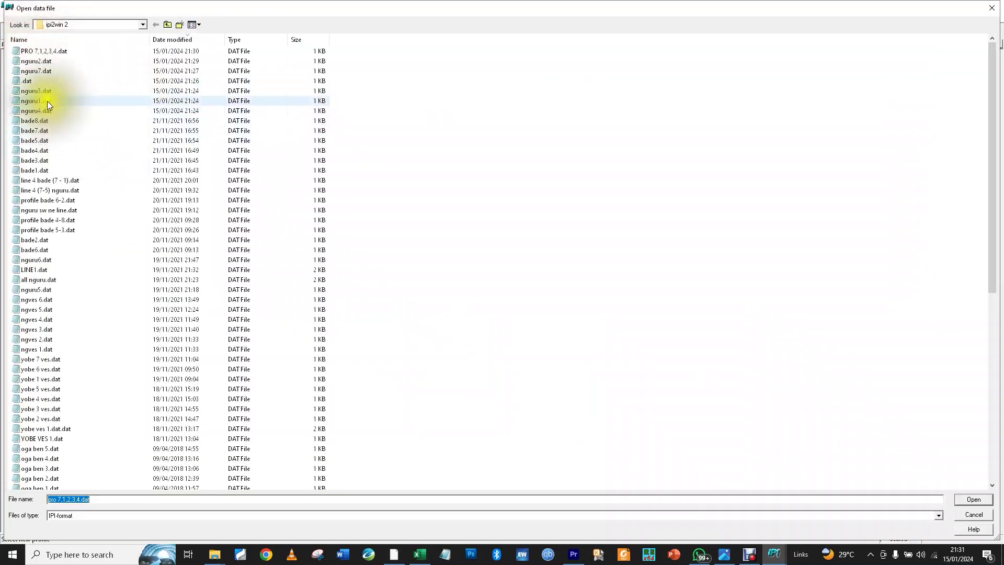
{"action": "left_click", "coordinate": [40, 63]}
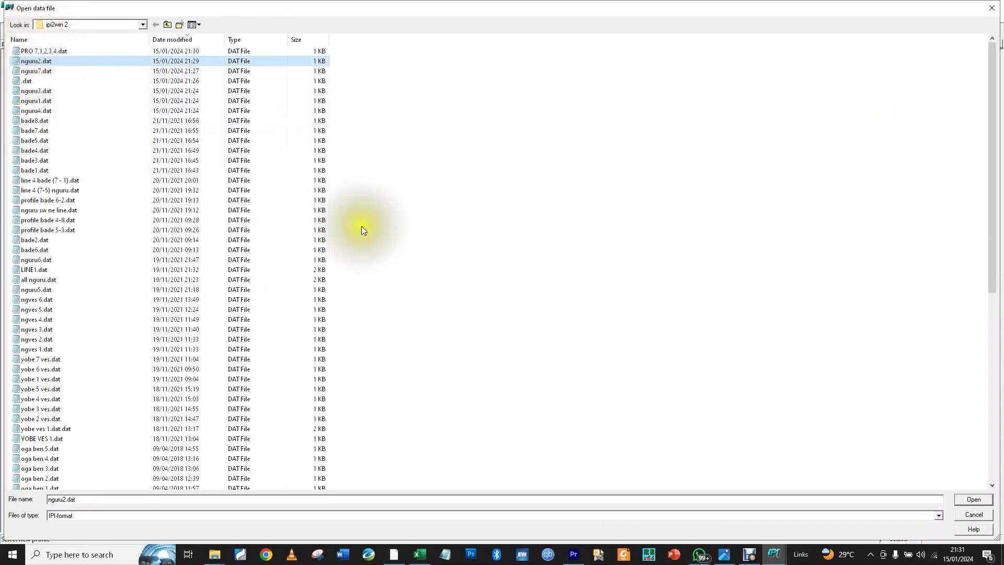
{"action": "left_click", "coordinate": [964, 499]}
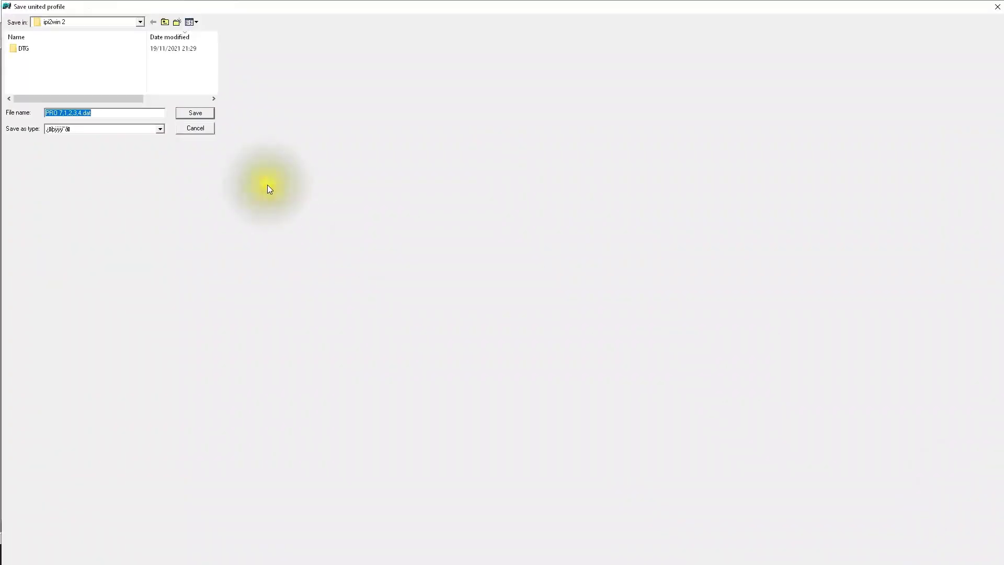
{"action": "left_click", "coordinate": [189, 113]}
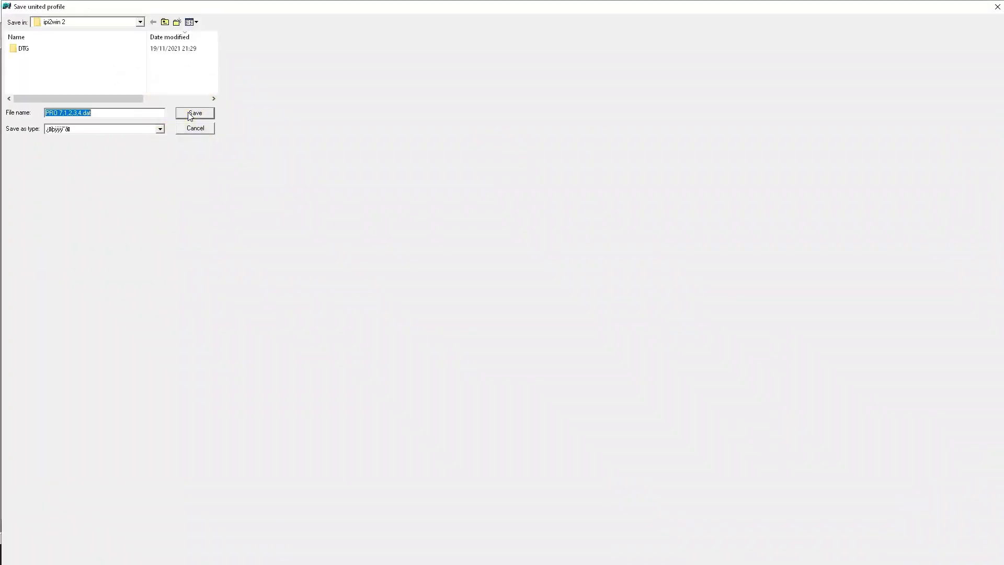
{"action": "left_click", "coordinate": [188, 113]}
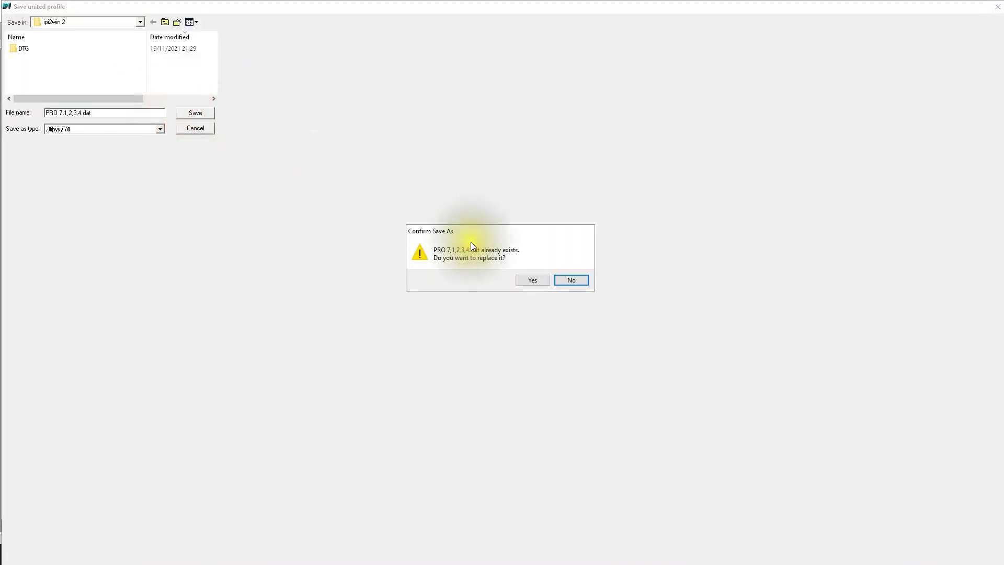
{"action": "left_click", "coordinate": [529, 282]}
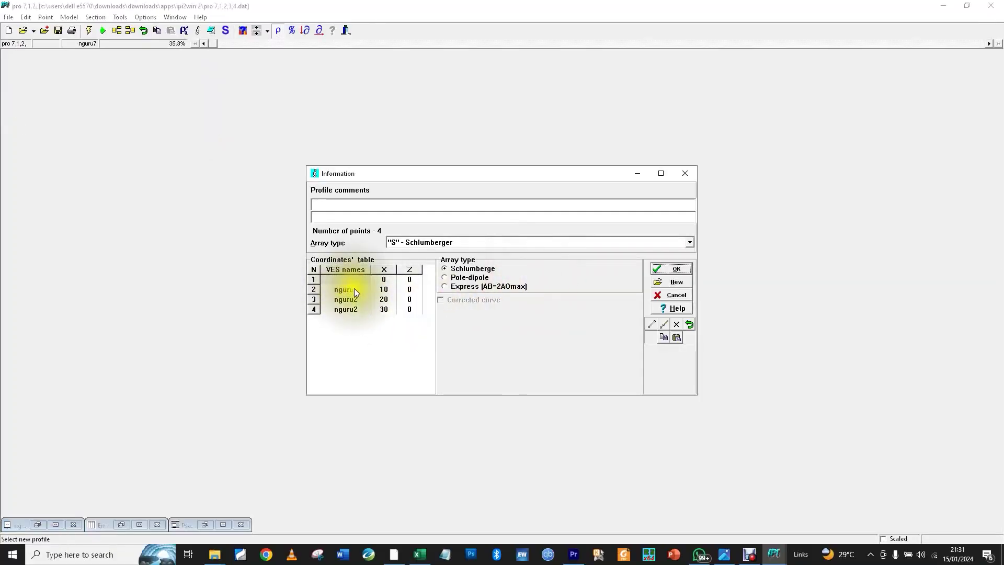
- Try to remove the duplicate nguru2 entry in row 4 of the profile's coordinates table
{"action": "left_click", "coordinate": [355, 311]}
{"action": "right_click", "coordinate": [356, 310]}
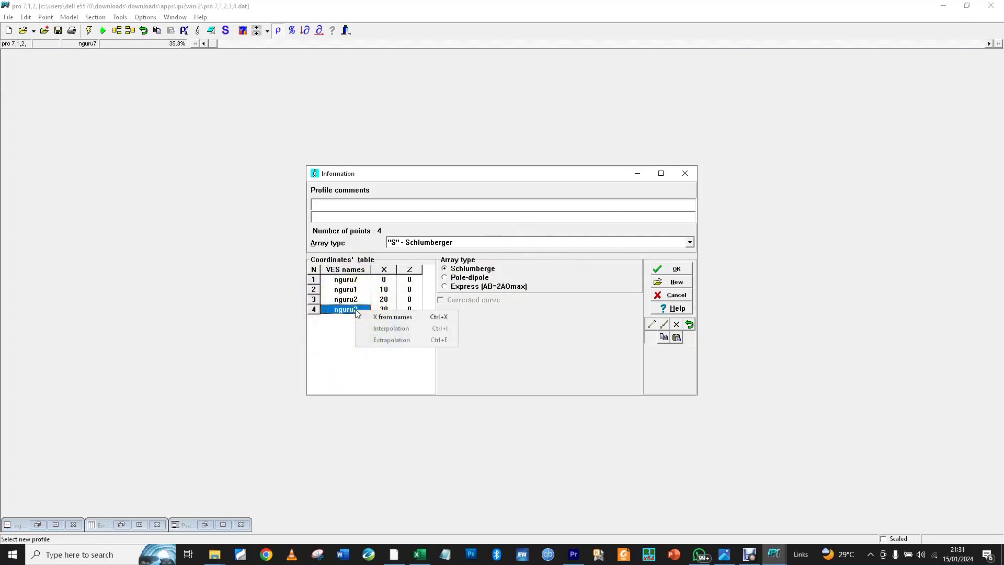
{"action": "left_click", "coordinate": [356, 309]}
{"action": "left_click", "coordinate": [376, 310]}
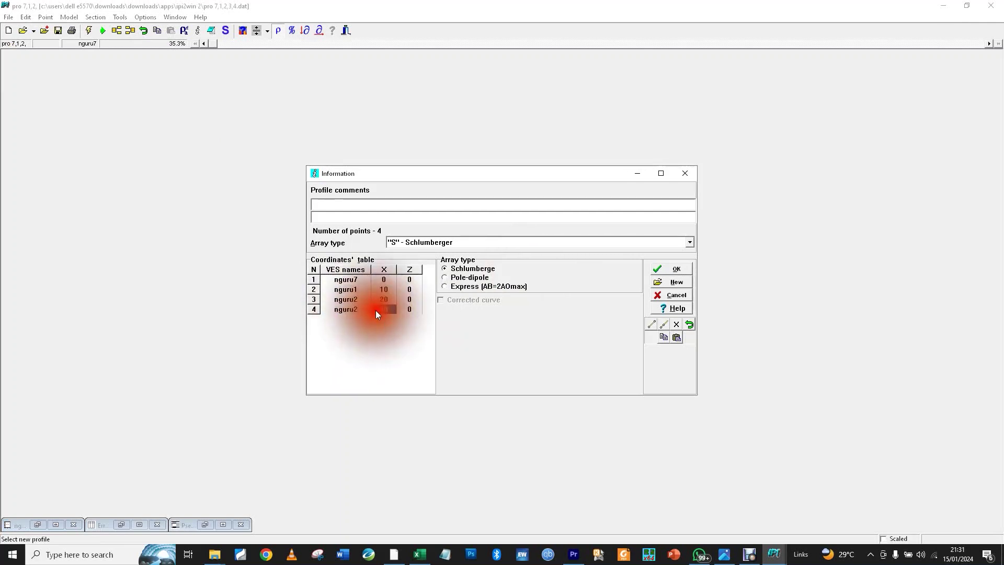
{"action": "right_click", "coordinate": [378, 309]}
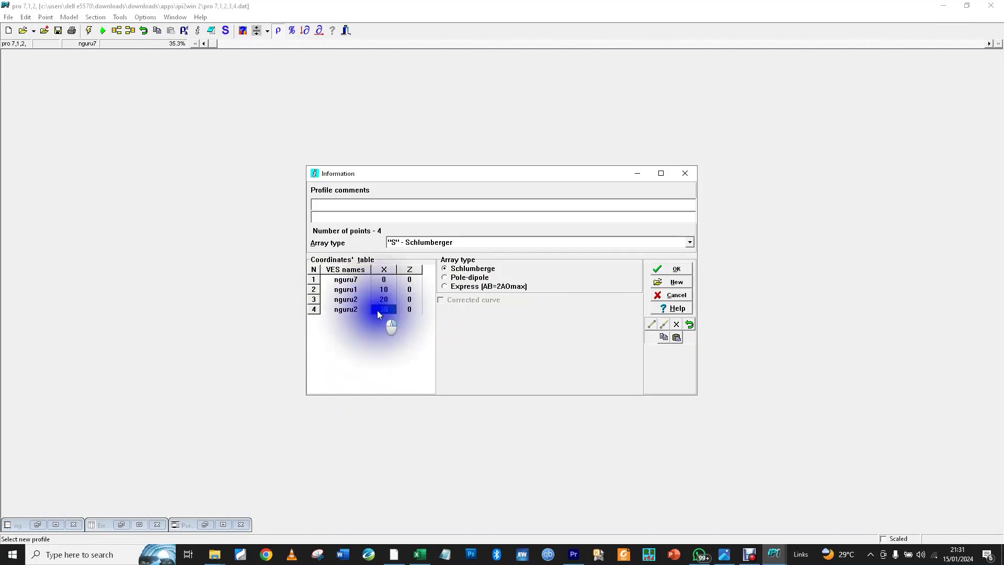
{"action": "left_click", "coordinate": [320, 310]}
{"action": "right_click", "coordinate": [314, 313]}
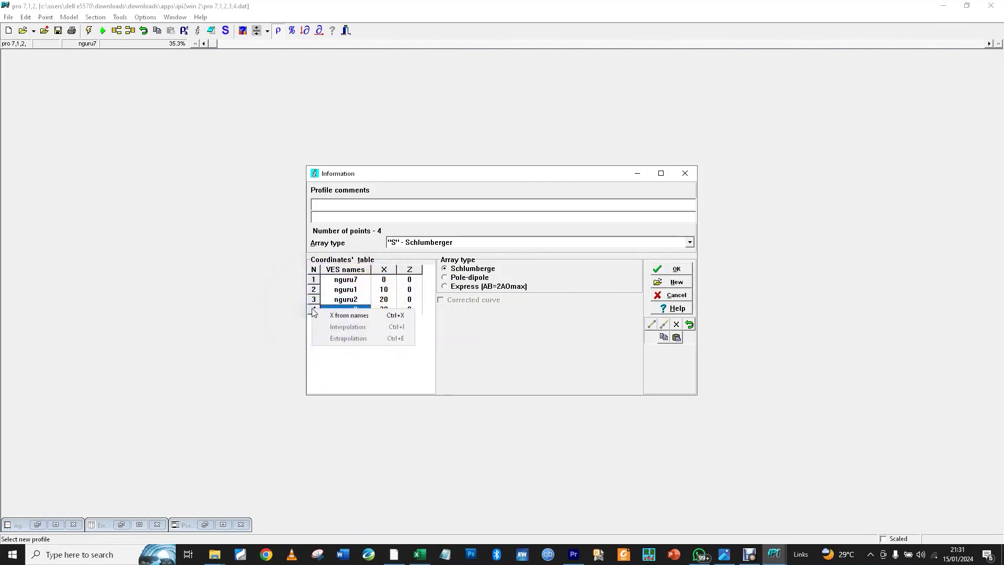
{"action": "left_click", "coordinate": [501, 339]}
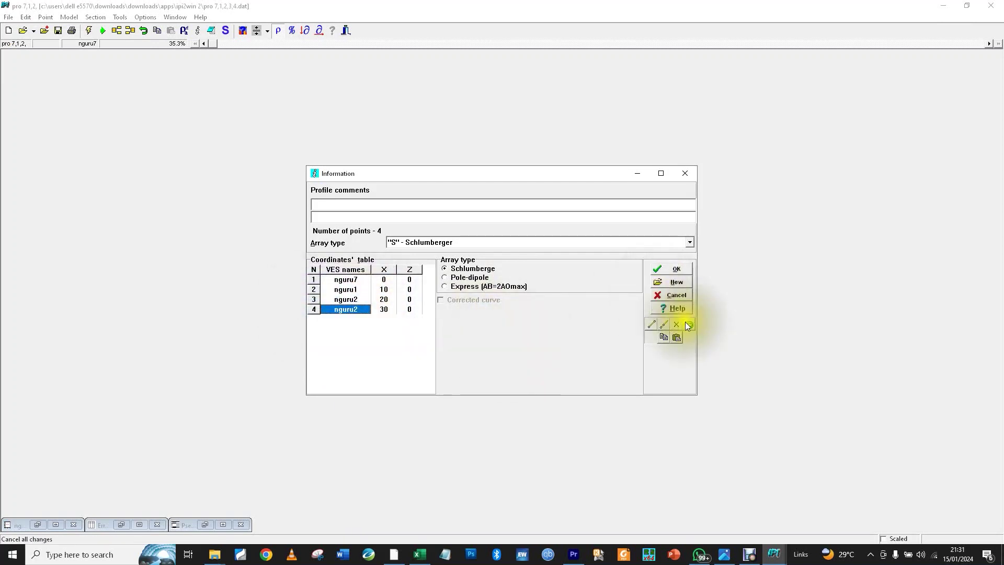
{"action": "left_click", "coordinate": [330, 333]}
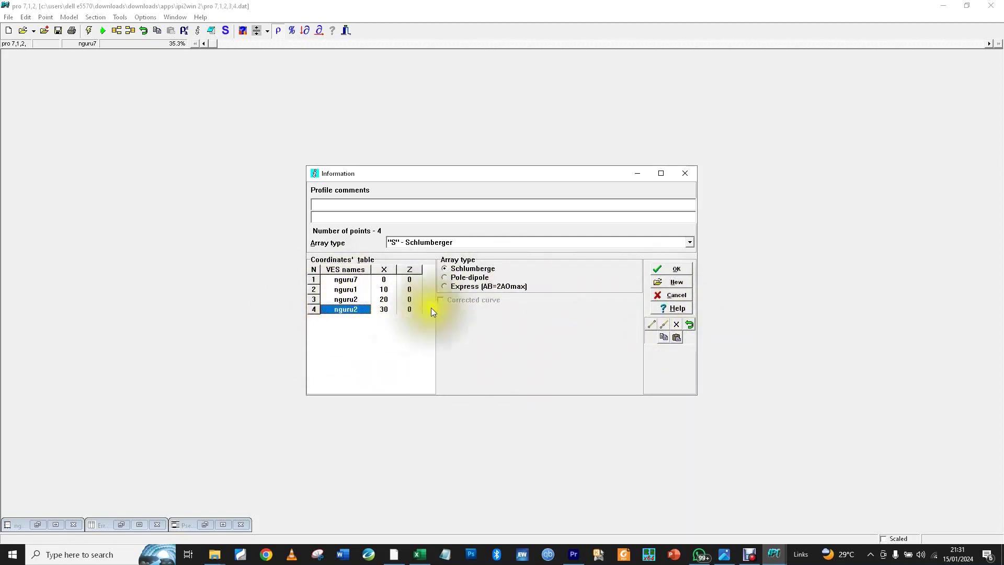
- Accept the profile information, and check the section options at the last nguru2 point of the pseudo cross-section
{"action": "left_click", "coordinate": [668, 269]}
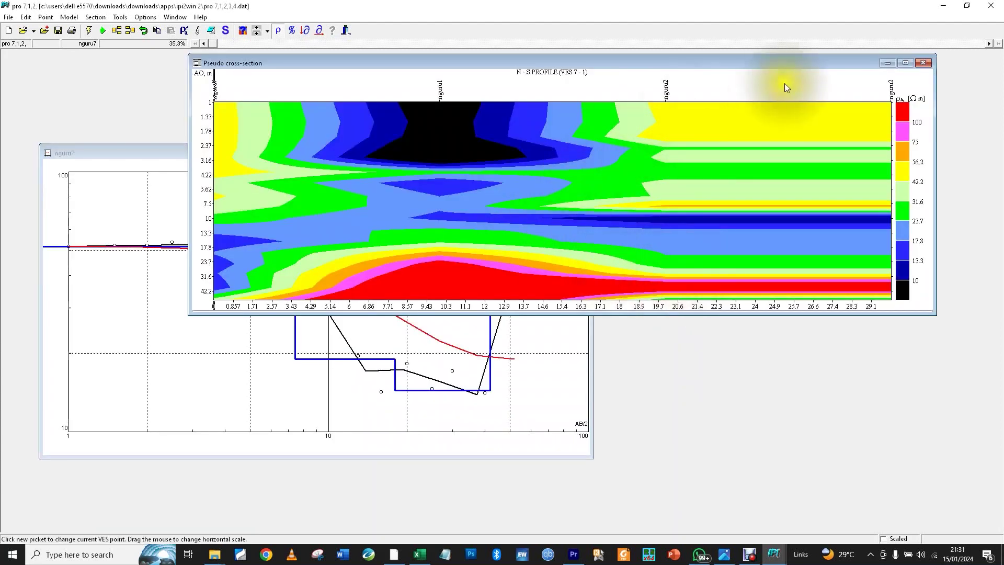
{"action": "left_click", "coordinate": [891, 95]}
{"action": "right_click", "coordinate": [889, 92]}
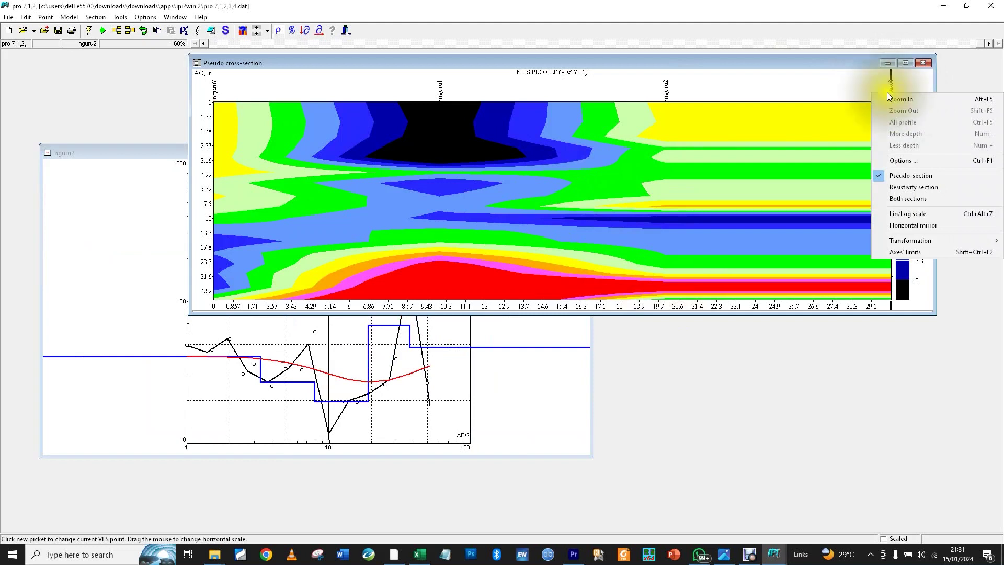
{"action": "left_click", "coordinate": [858, 88]}
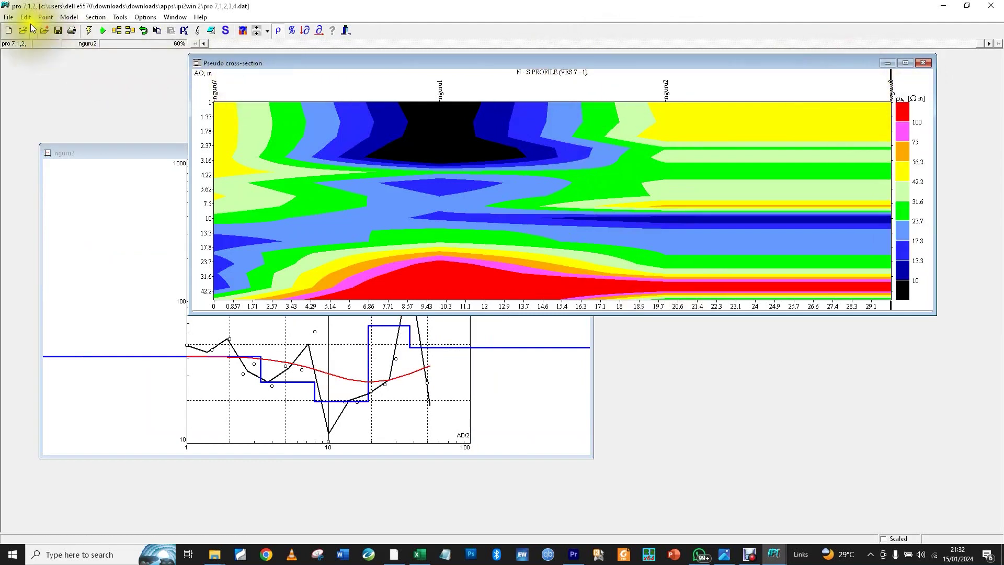
- Add nguru3.dat to the profile, replacing PRO 7,1,2,3,4.dat, and accept the updated profile information
{"action": "left_click", "coordinate": [8, 17]}
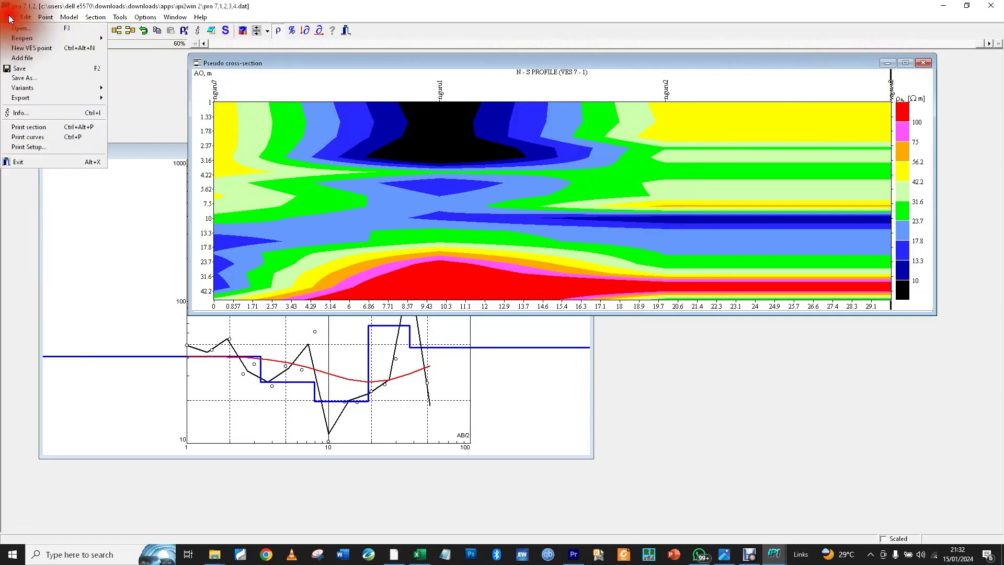
{"action": "left_click", "coordinate": [28, 62]}
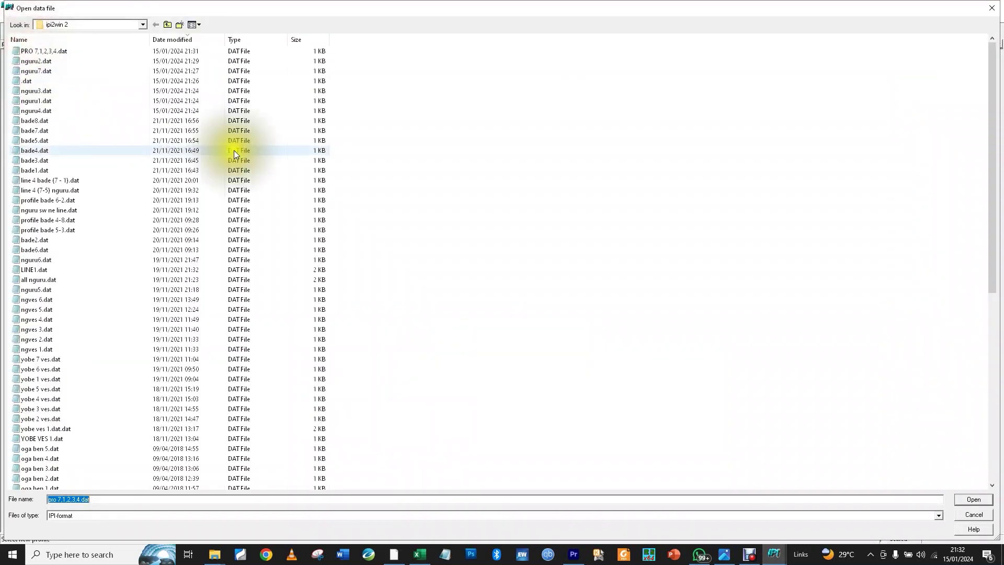
{"action": "left_click", "coordinate": [74, 92]}
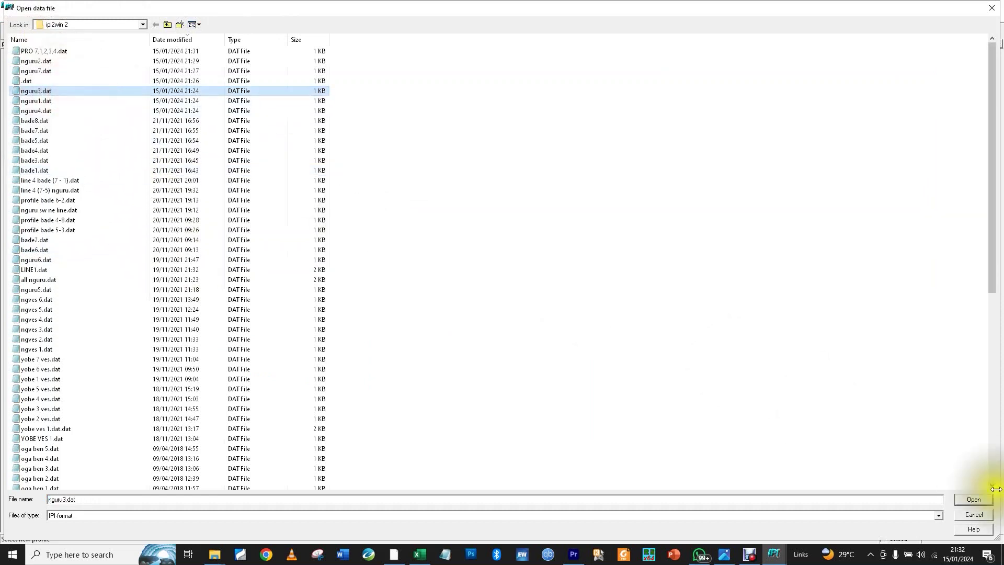
{"action": "left_click", "coordinate": [965, 501]}
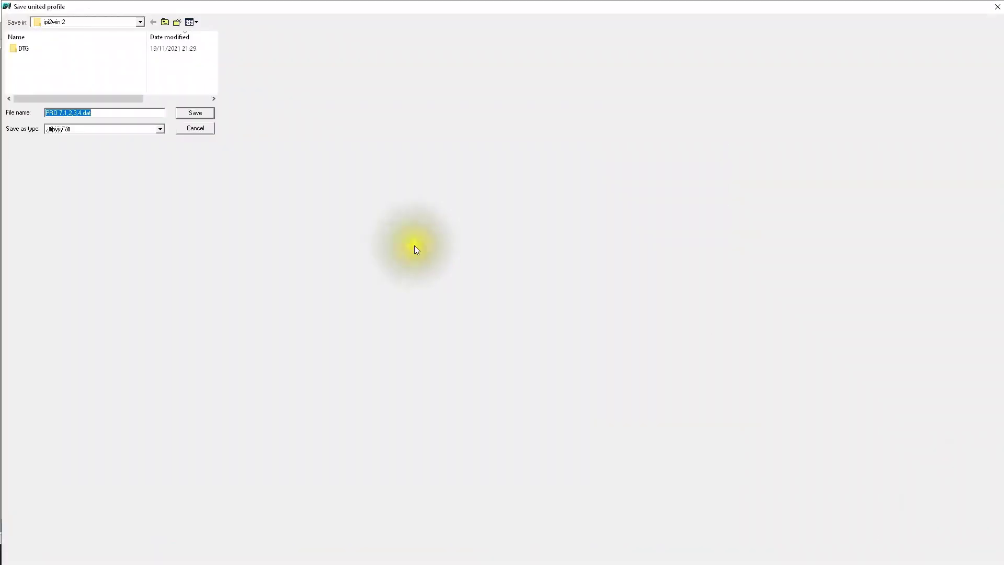
{"action": "left_click", "coordinate": [190, 111]}
{"action": "left_click", "coordinate": [526, 279]}
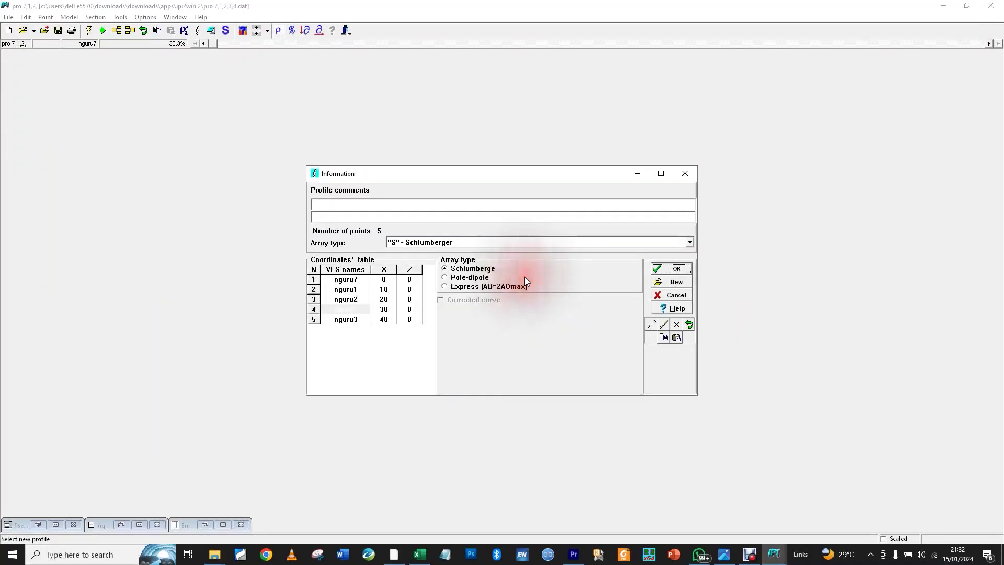
{"action": "left_click", "coordinate": [349, 320]}
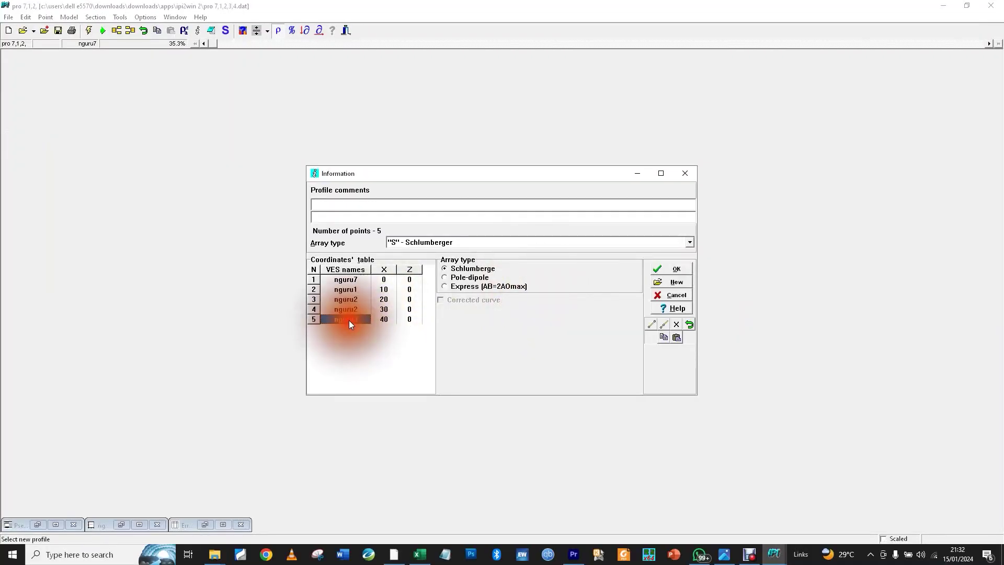
{"action": "left_click", "coordinate": [8, 16]}
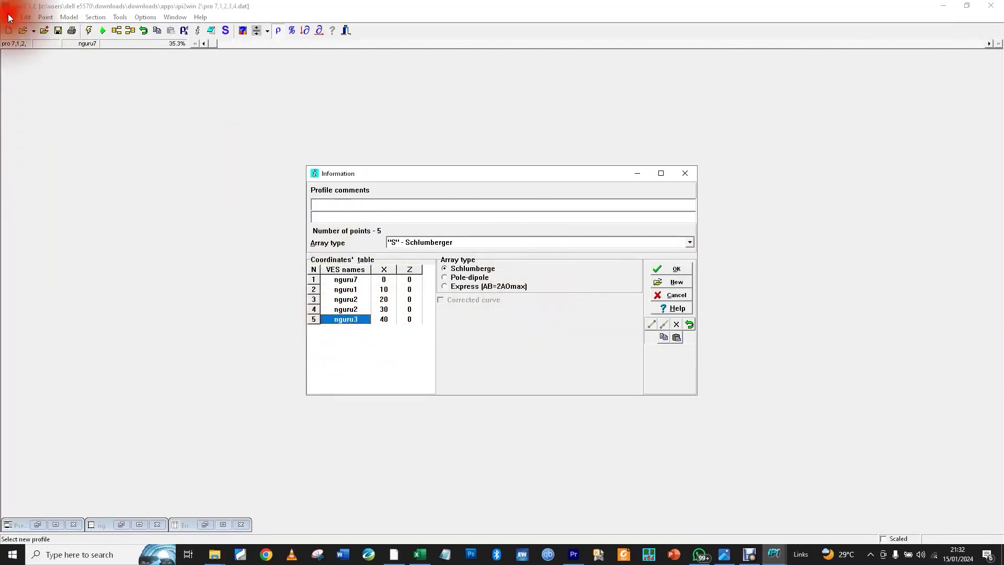
{"action": "left_click", "coordinate": [678, 269]}
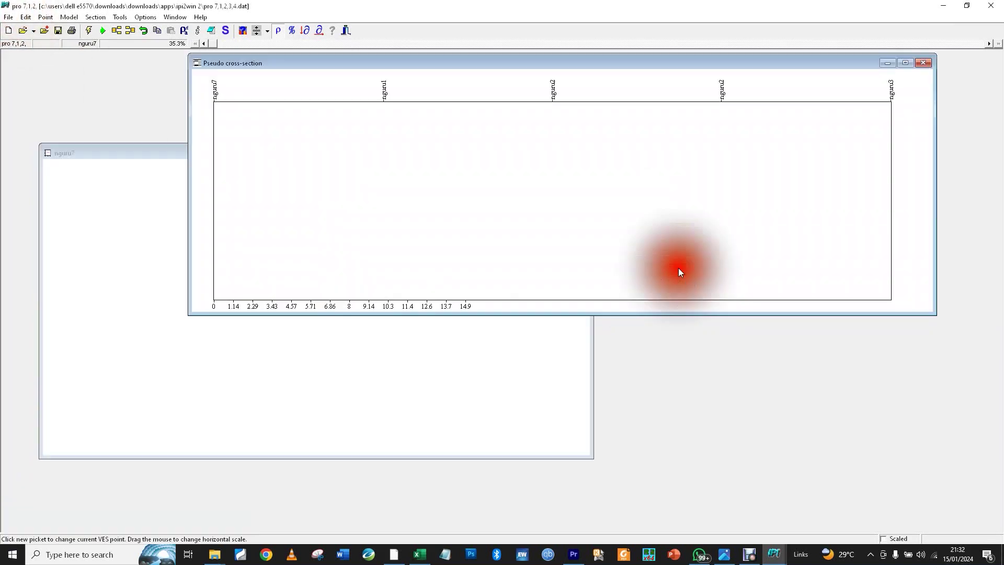
- Add nguru4.dat to the profile, saving the united profile over the existing PRO 7,1,2,3,4.dat file
{"action": "left_click", "coordinate": [10, 17]}
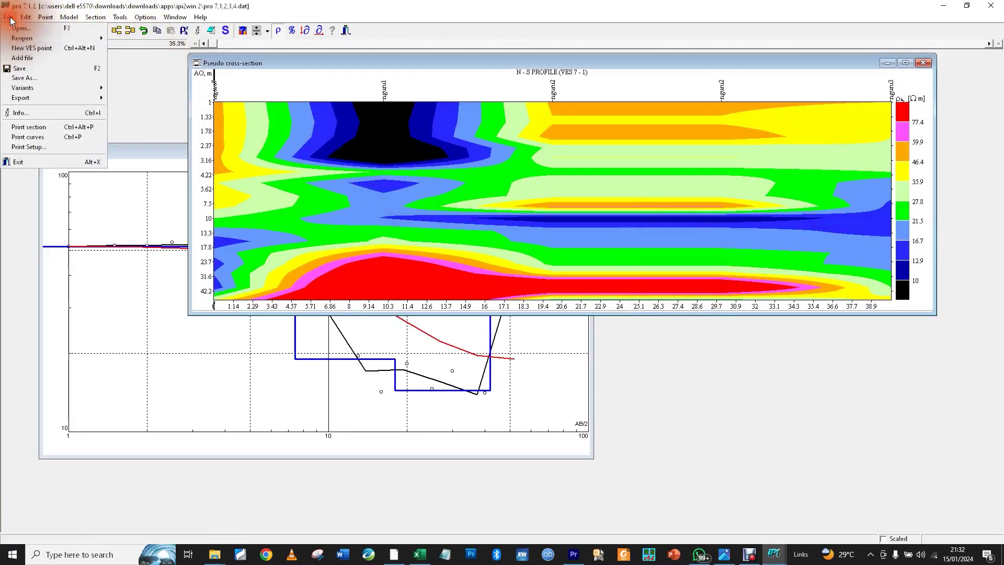
{"action": "left_click", "coordinate": [27, 61]}
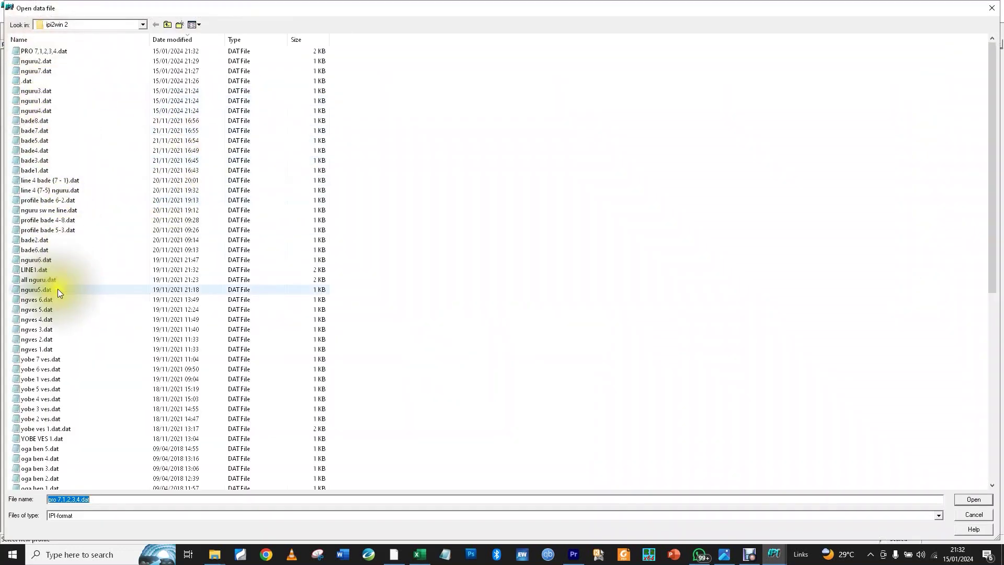
{"action": "left_click", "coordinate": [42, 110]}
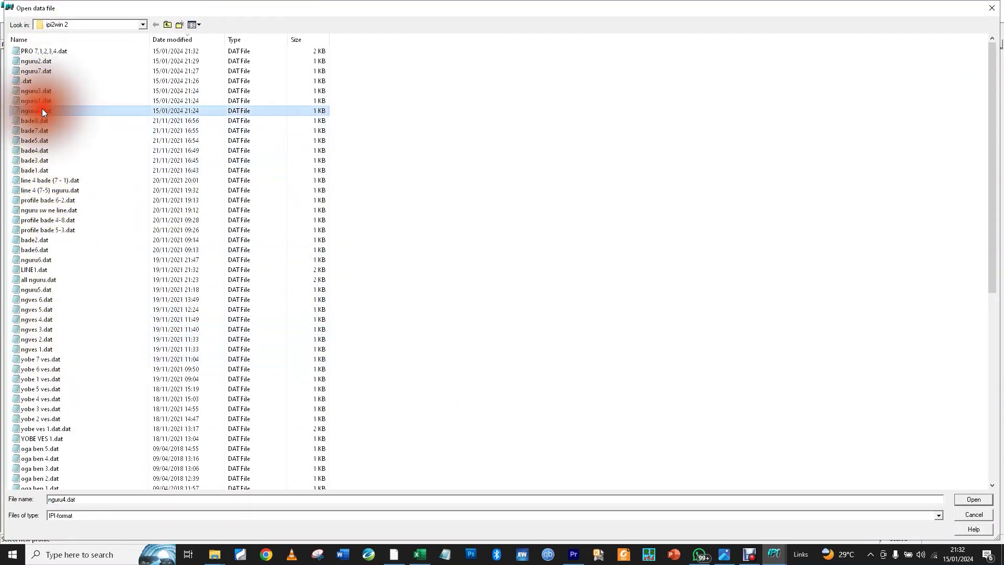
{"action": "left_click", "coordinate": [974, 500]}
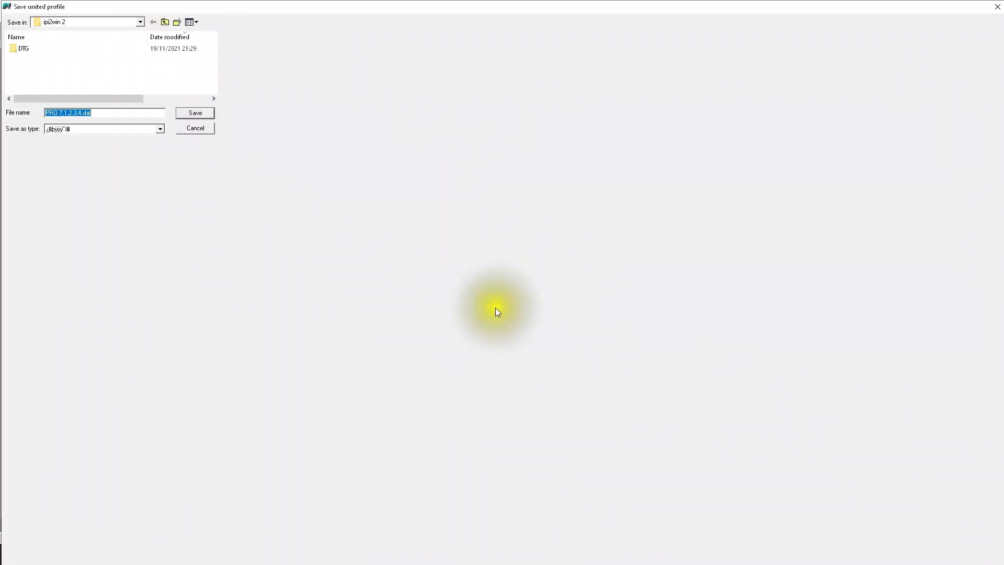
{"action": "left_click", "coordinate": [183, 113]}
{"action": "left_click", "coordinate": [526, 283]}
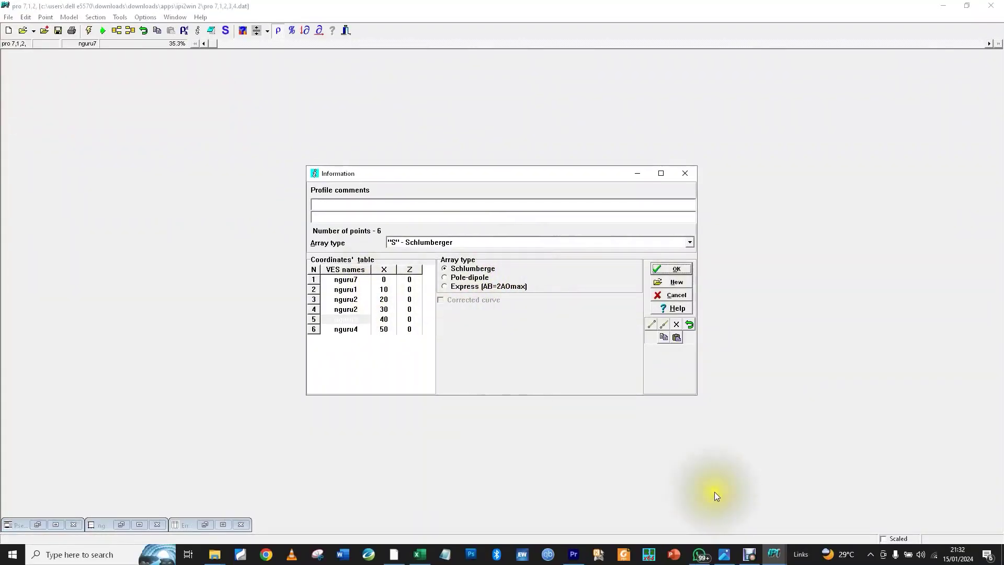
- Switch to NGURU SURVEY MAP.jpg in the photo viewer and place it beside the coordinates table to examine the VES spacing
{"action": "left_click", "coordinate": [384, 290]}
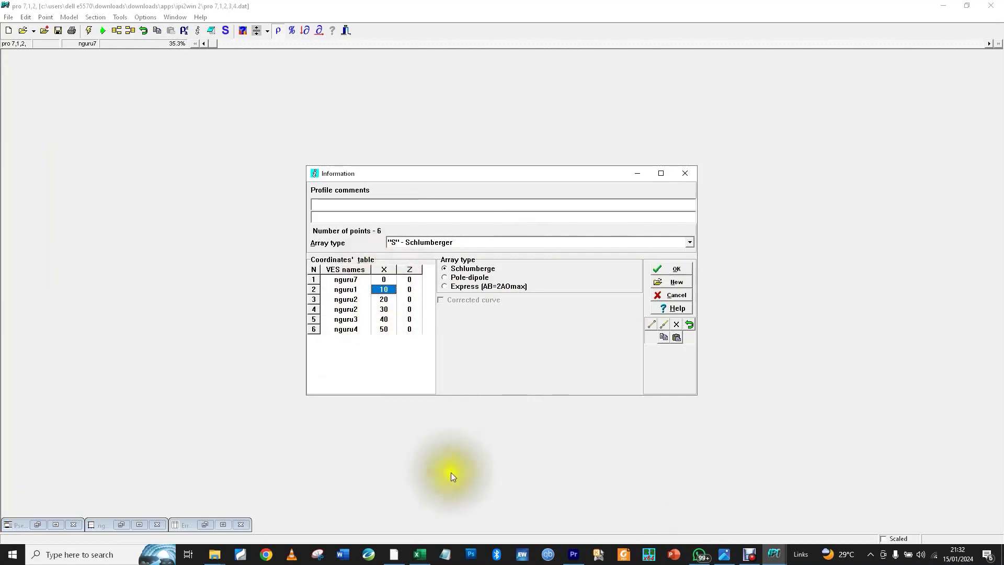
{"action": "left_click", "coordinate": [725, 554]}
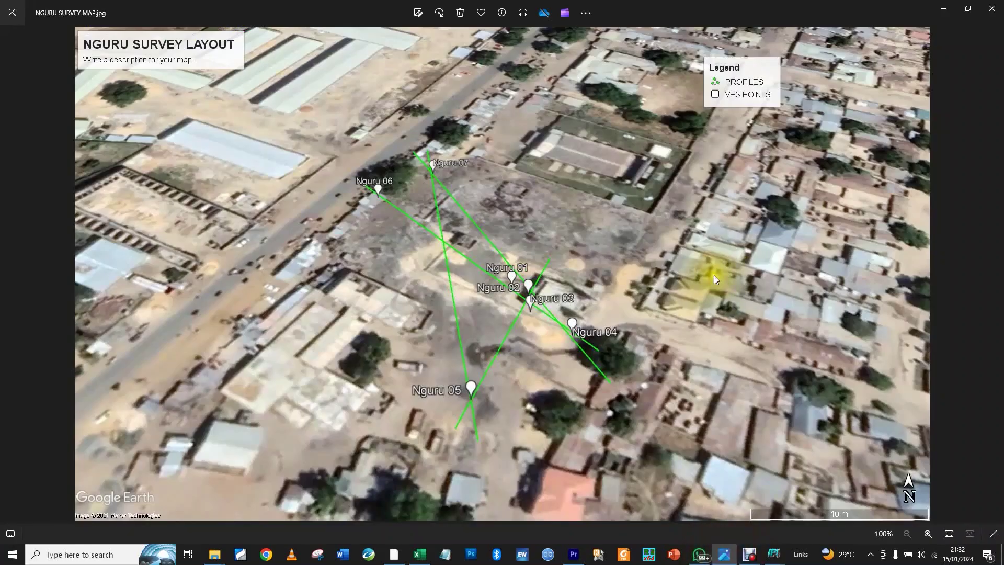
{"action": "left_click_drag", "start_coordinate": [692, 8], "coordinate": [717, 41]}
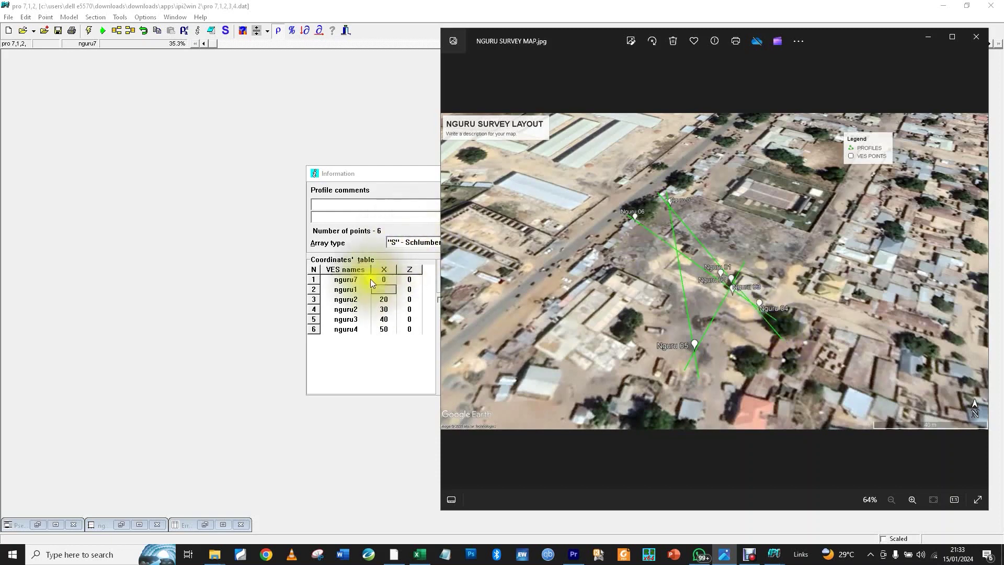
- Set the X coordinates of nguru1 to 60 and the first nguru2 entry to 70 in the coordinates table
{"action": "left_click", "coordinate": [387, 278]}
{"action": "left_click", "coordinate": [385, 291]}
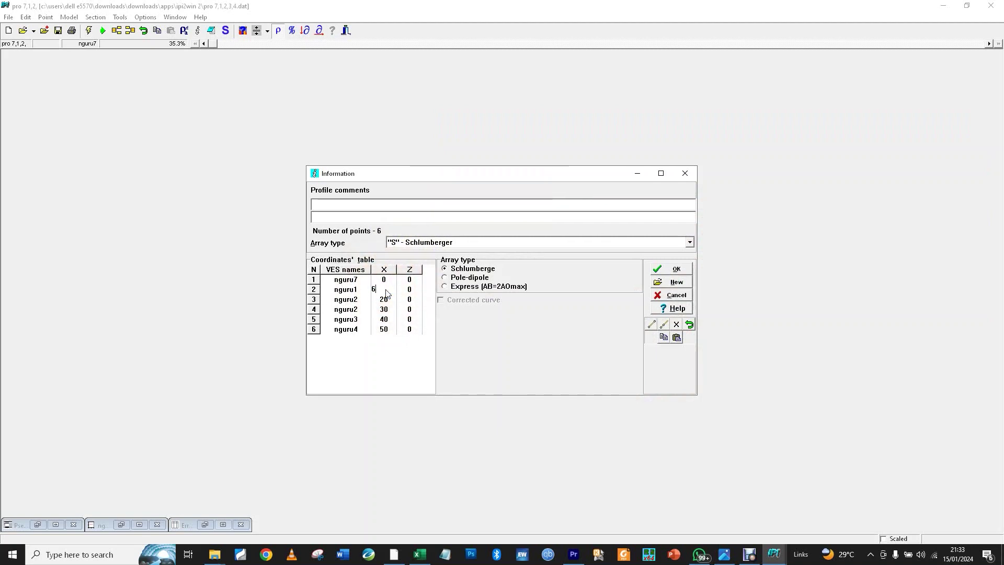
{"action": "type", "text": "60"}
{"action": "left_click", "coordinate": [389, 300]}
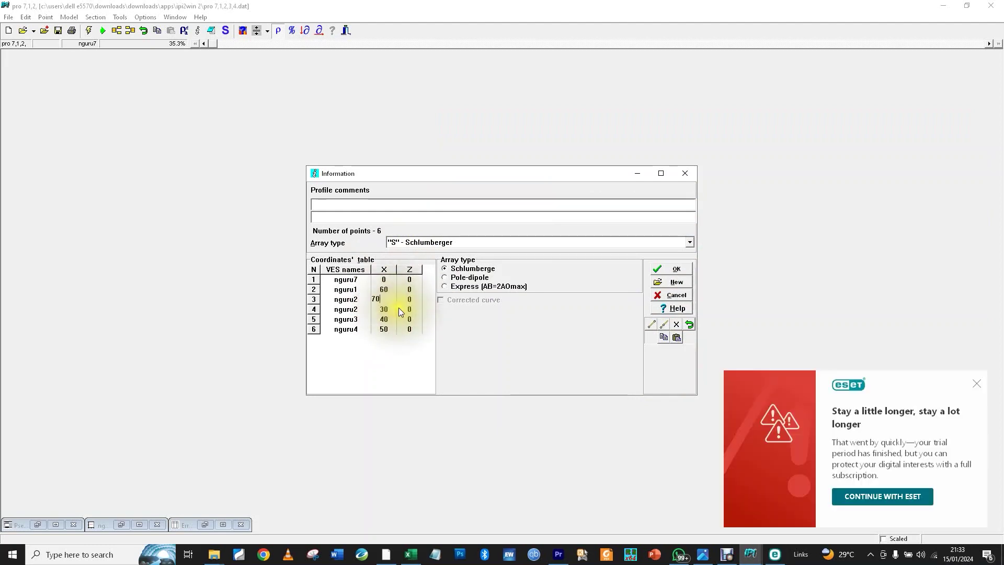
- Set the X coordinates of the duplicate nguru2 in row 4 to 70, nguru3 to 80 and nguru4 to 120
{"action": "left_click", "coordinate": [388, 310]}
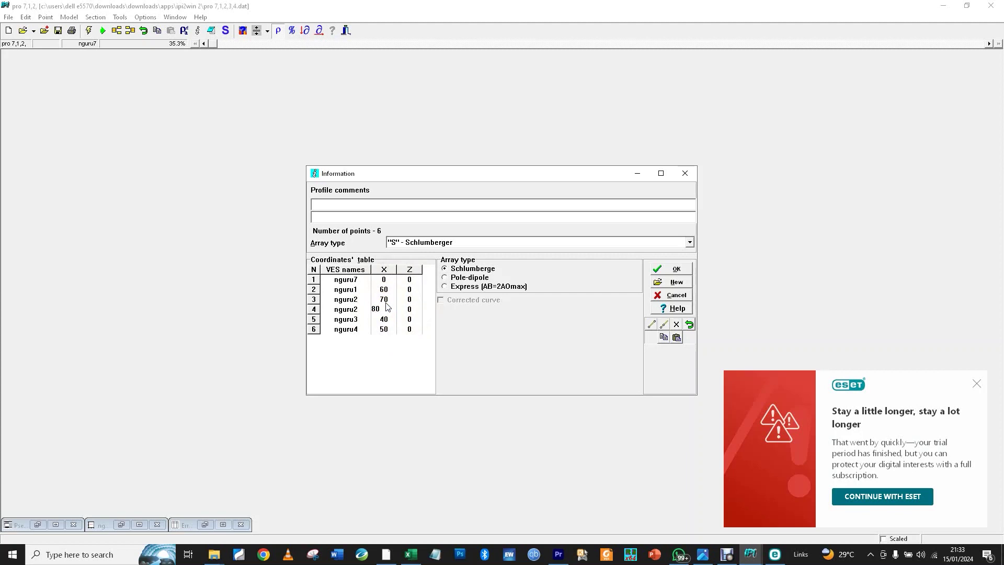
{"action": "left_click", "coordinate": [388, 321]}
{"action": "left_click", "coordinate": [357, 300]}
{"action": "left_click", "coordinate": [384, 309]}
{"action": "left_click", "coordinate": [387, 321]}
{"action": "left_click", "coordinate": [387, 324]}
{"action": "type", "text": "80"}
{"action": "left_click", "coordinate": [385, 329]}
{"action": "left_click", "coordinate": [472, 350]}
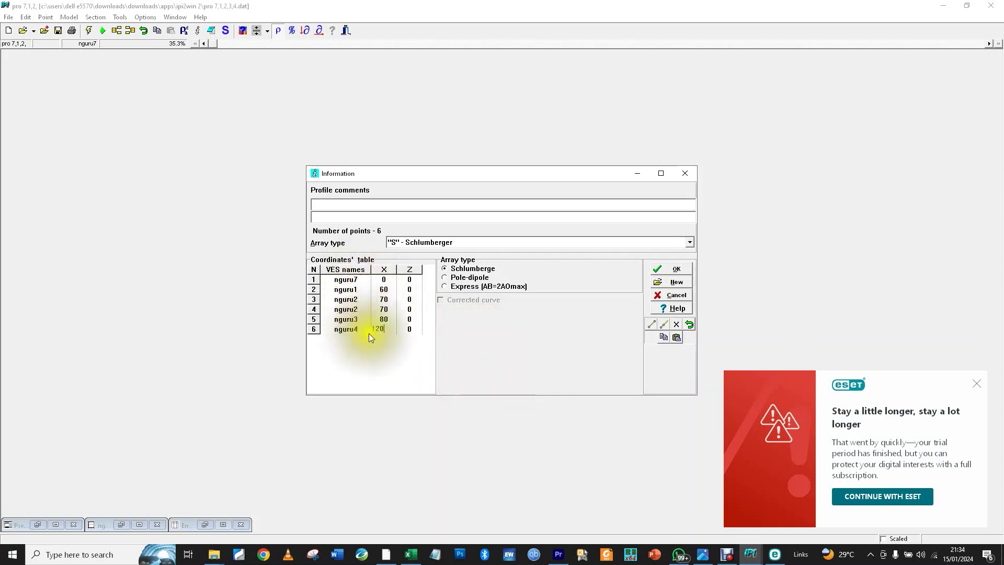
{"action": "left_click", "coordinate": [419, 333]}
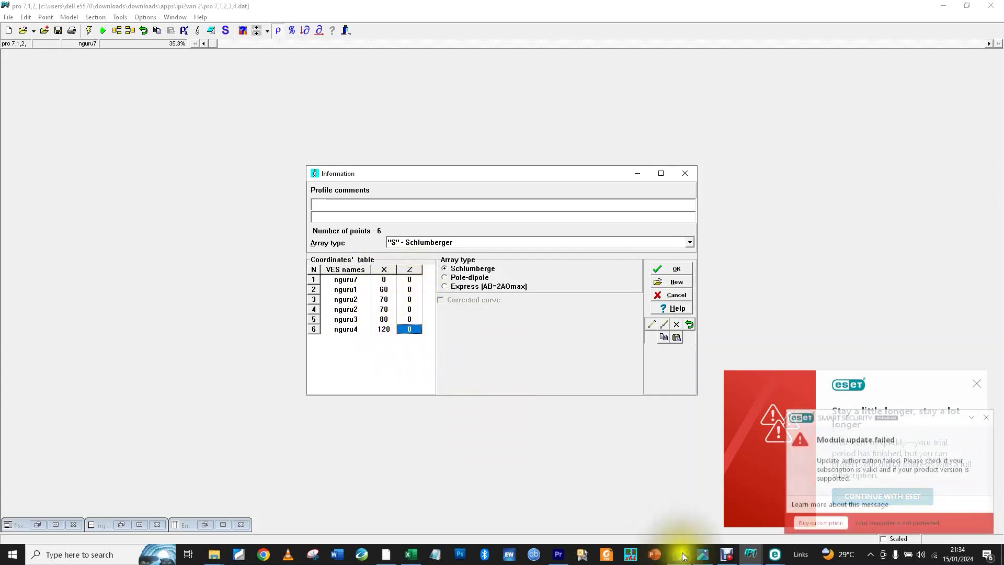
- Consult the survey map, and set the Z values of nguru1 to 2, both nguru2 entries to 3 and nguru3 to 2
{"action": "left_click", "coordinate": [705, 555]}
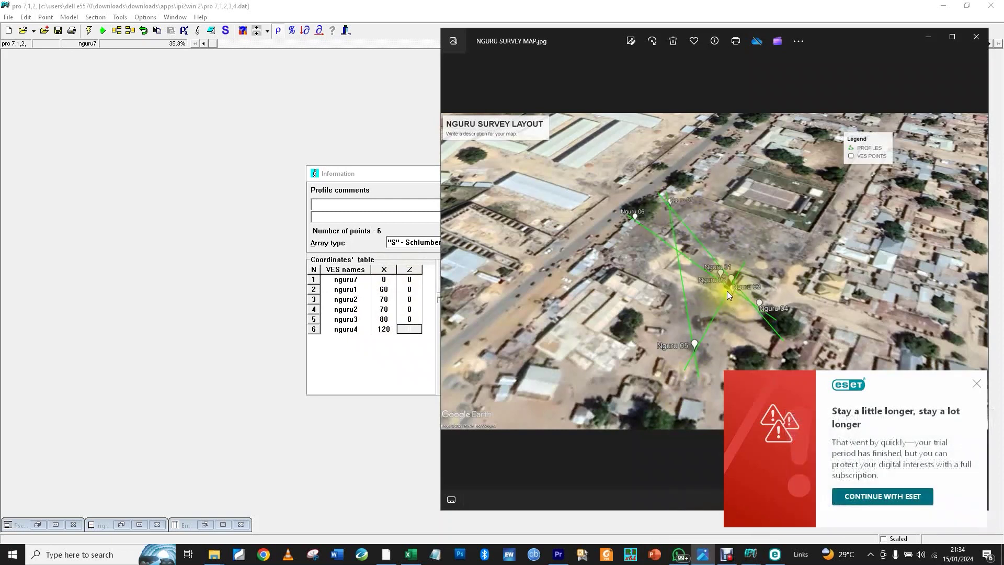
{"action": "left_click", "coordinate": [410, 299]}
{"action": "left_click", "coordinate": [410, 292]}
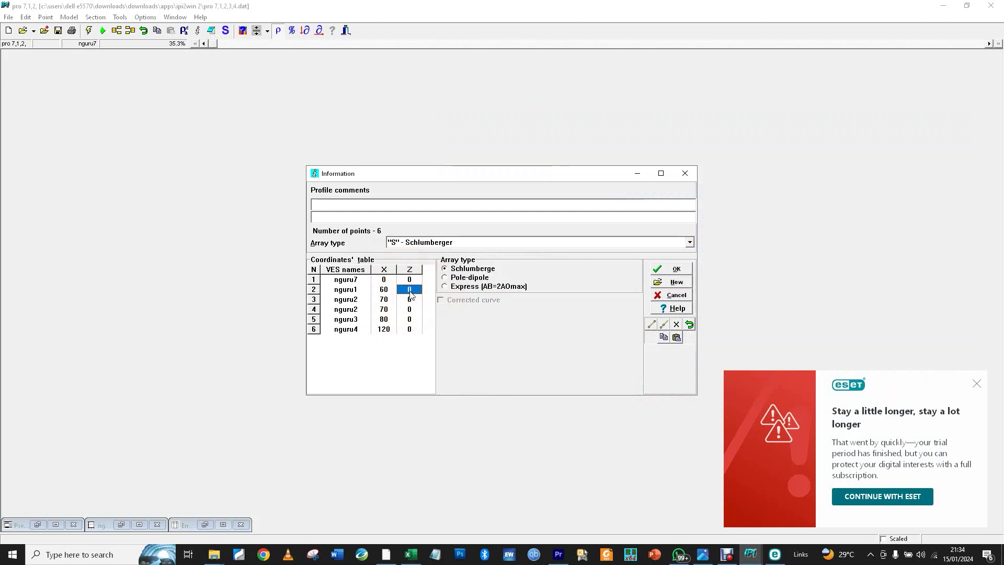
{"action": "left_click", "coordinate": [408, 298]}
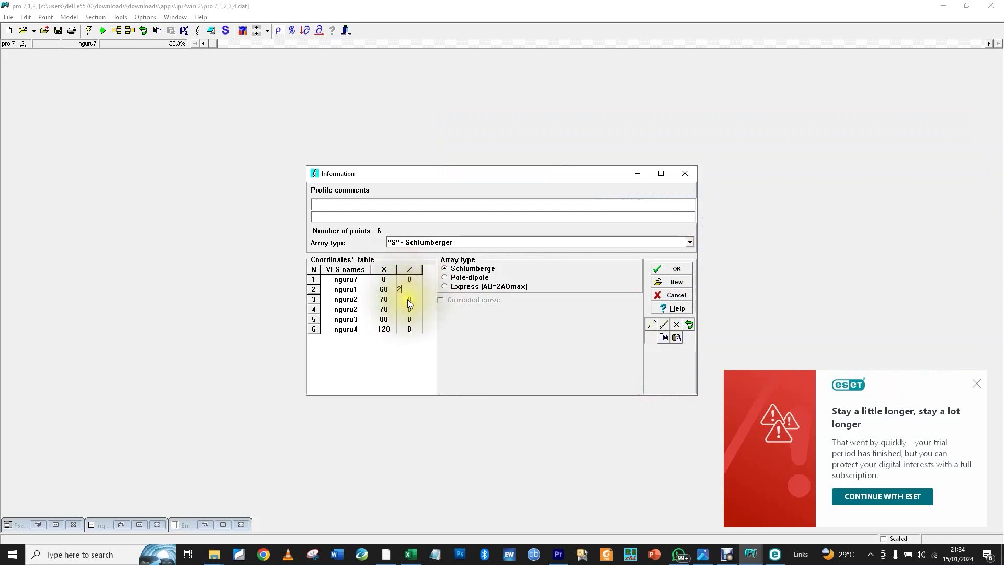
{"action": "left_click", "coordinate": [409, 301]}
{"action": "type", "text": "3"}
{"action": "left_click", "coordinate": [410, 309]}
{"action": "type", "text": "3"}
{"action": "left_click", "coordinate": [414, 320]}
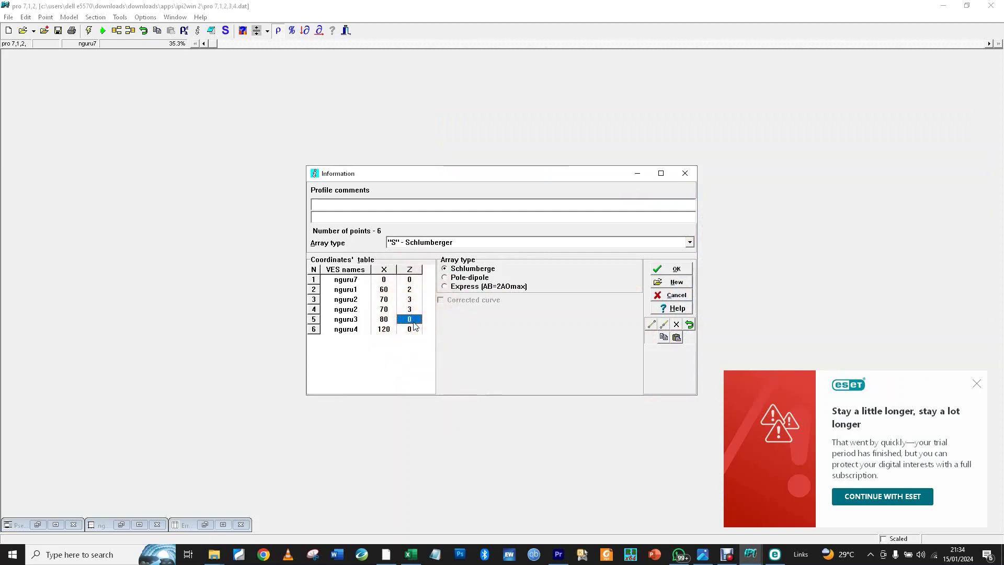
{"action": "key", "text": "BackSpace"}
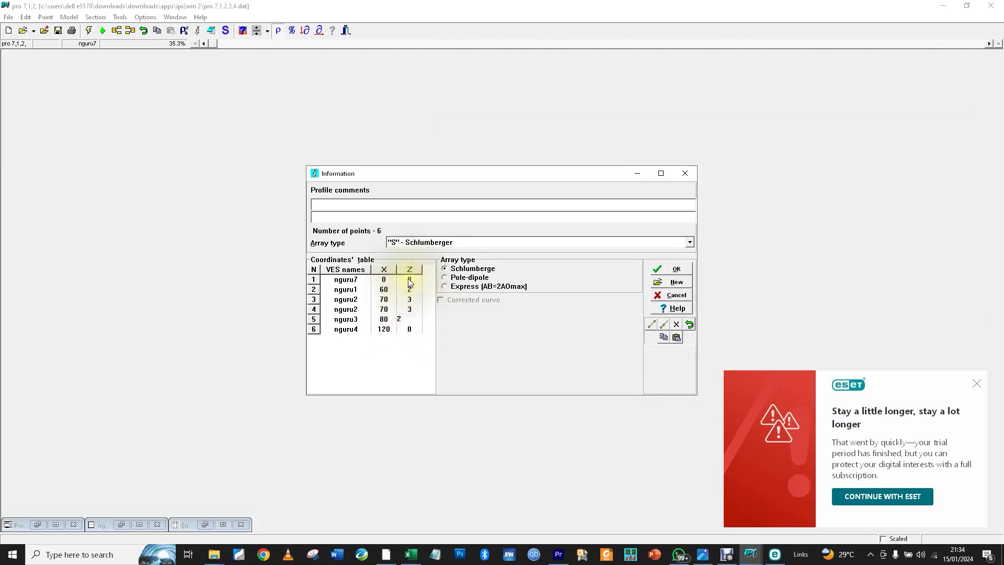
{"action": "left_click", "coordinate": [410, 335]}
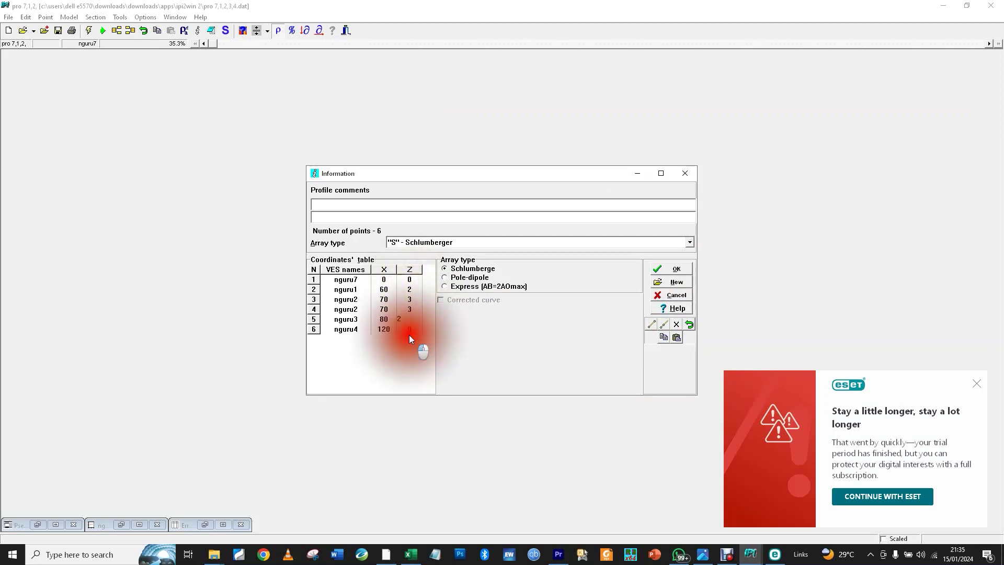
- Accept the profile information and widen the pseudo cross-section window on both sides
{"action": "left_click", "coordinate": [671, 269]}
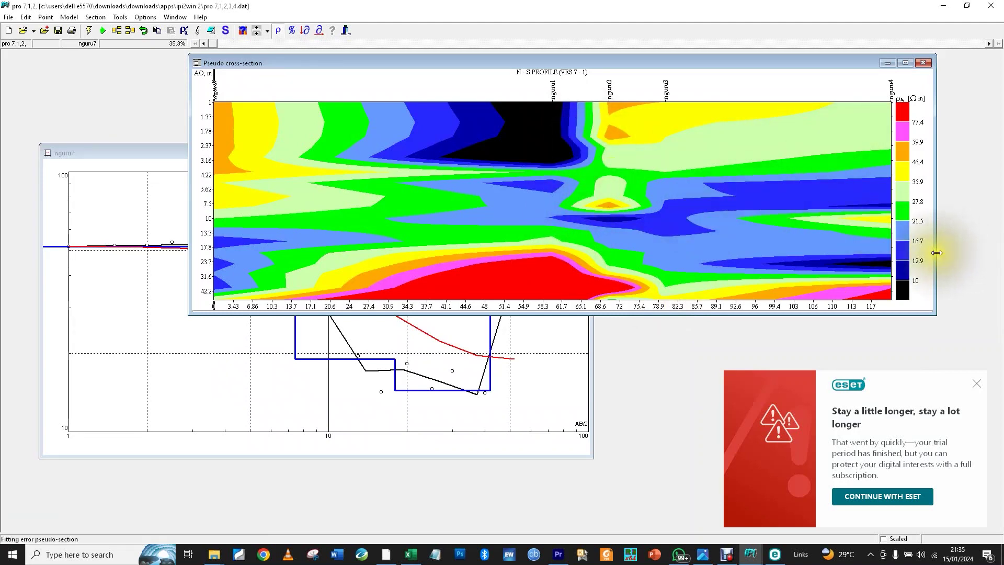
{"action": "left_click_drag", "start_coordinate": [937, 253], "coordinate": [992, 261]}
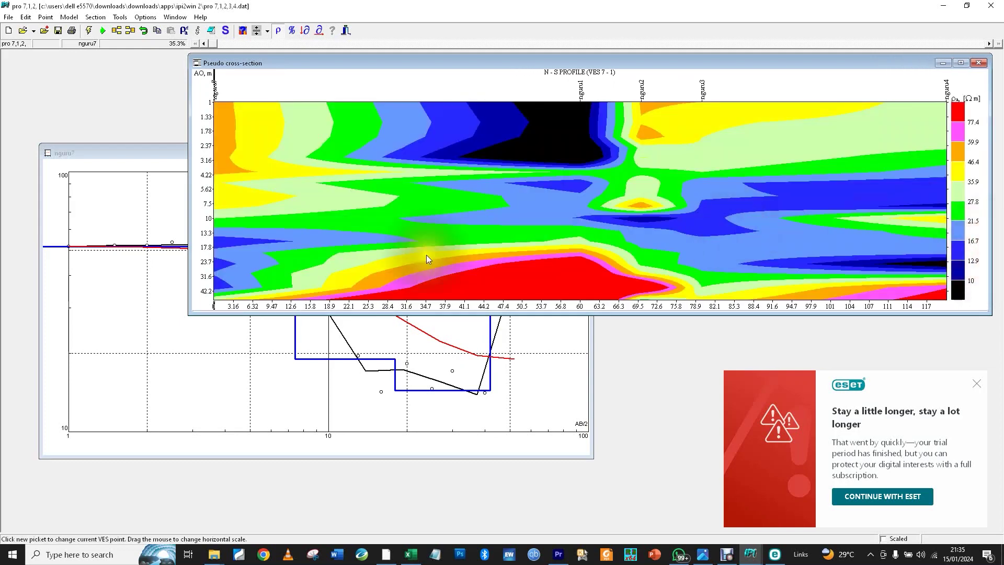
{"action": "left_click_drag", "start_coordinate": [189, 209], "coordinate": [62, 209]}
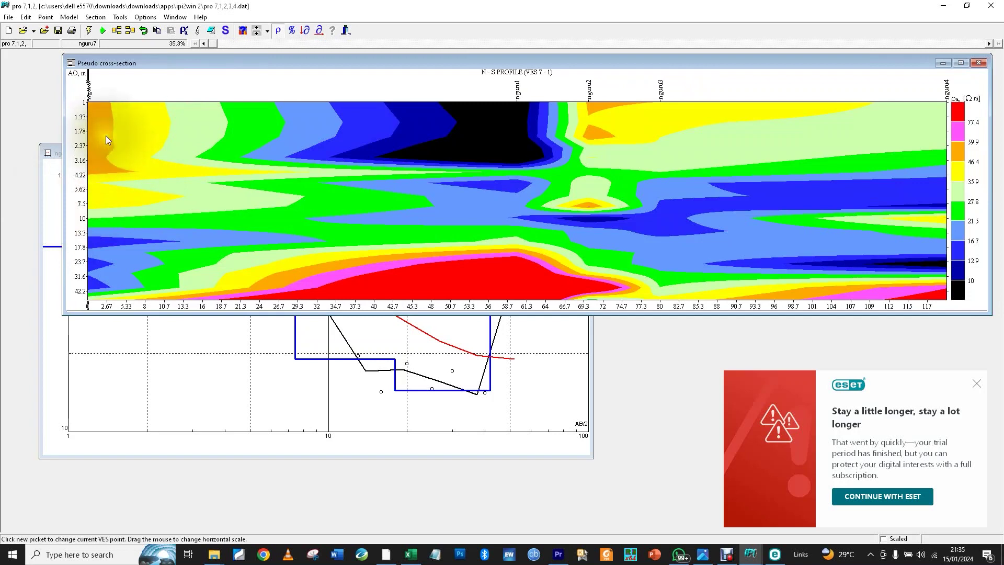